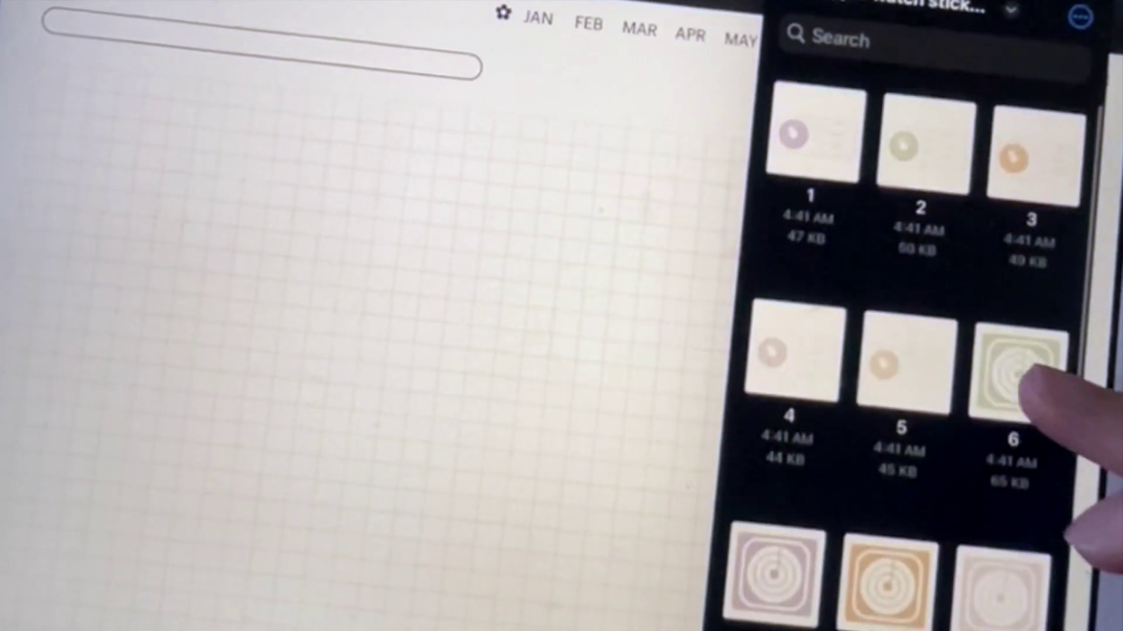
Place the lilac and peach tracker-card stickers, shrink them, and stack the peach card over the lilac one
left_click_drag(798, 126, 444, 304)
left_click_drag(596, 625, 502, 533)
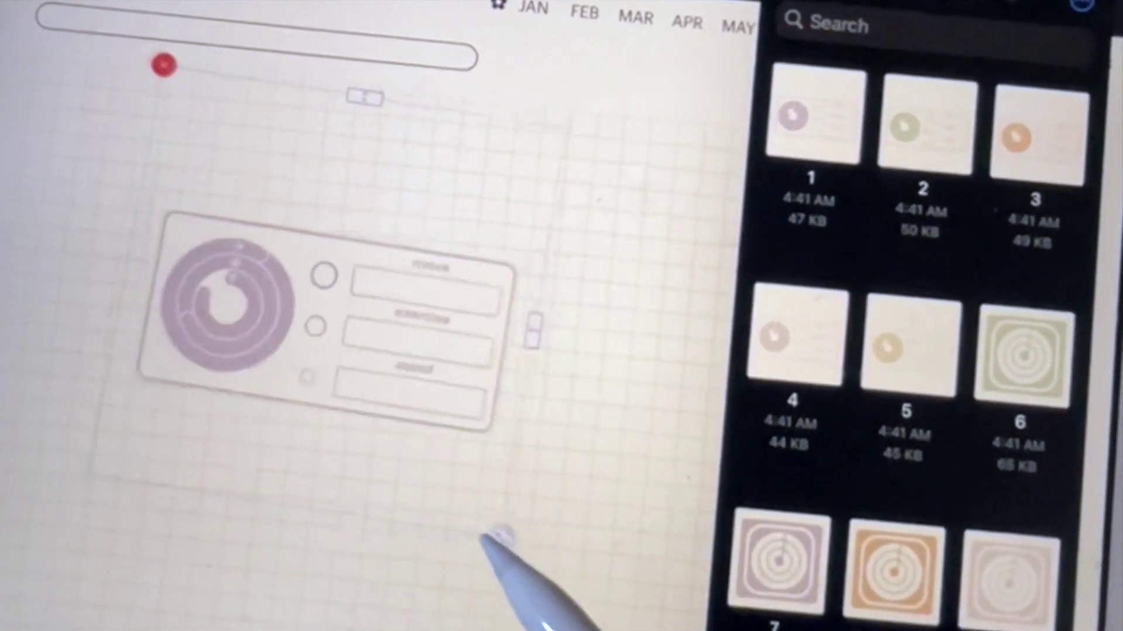
left_click_drag(381, 381, 231, 374)
left_click_drag(1053, 170, 571, 418)
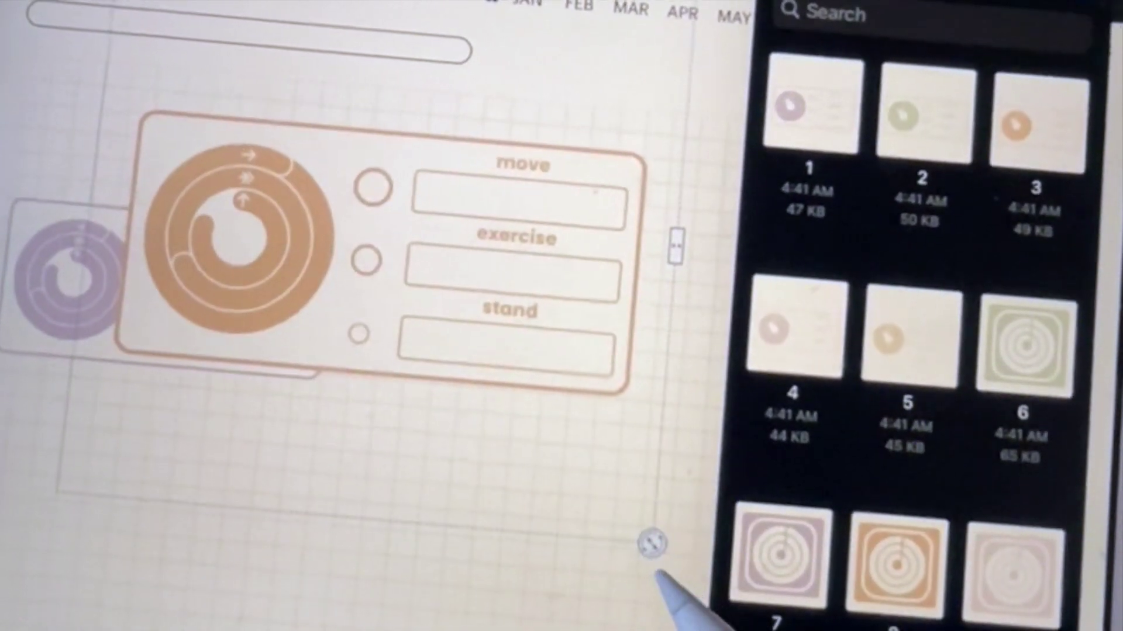
left_click_drag(656, 541, 556, 363)
left_click_drag(493, 321, 278, 348)
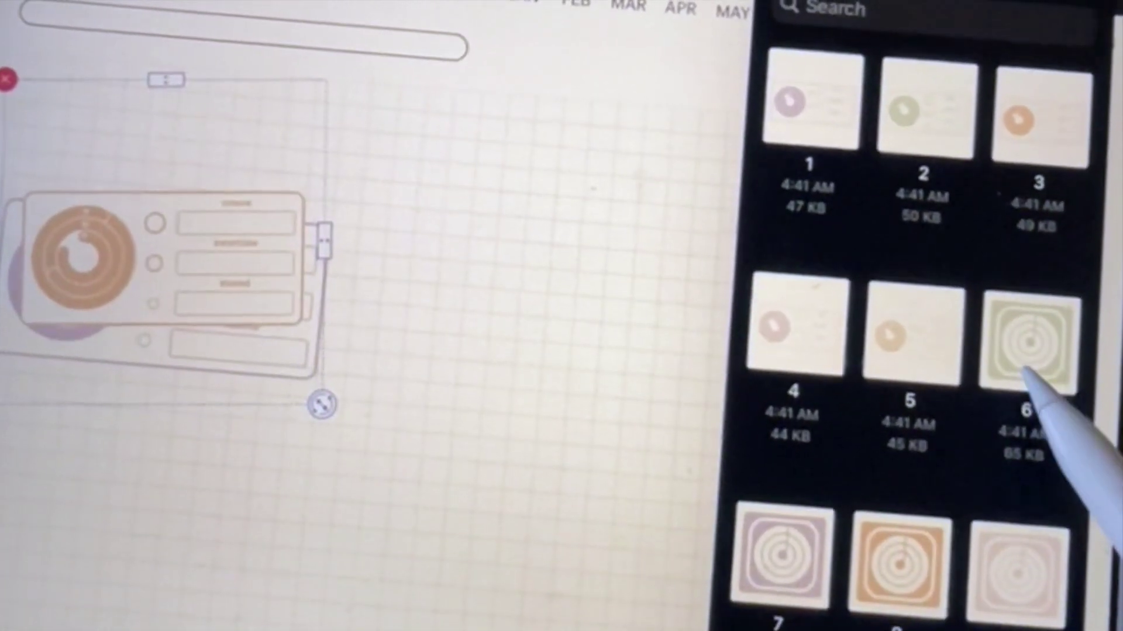
Add the large sage activity-ring icon and the lilac watch sticker, topped with a lilac activity card
left_click_drag(1009, 377, 465, 377)
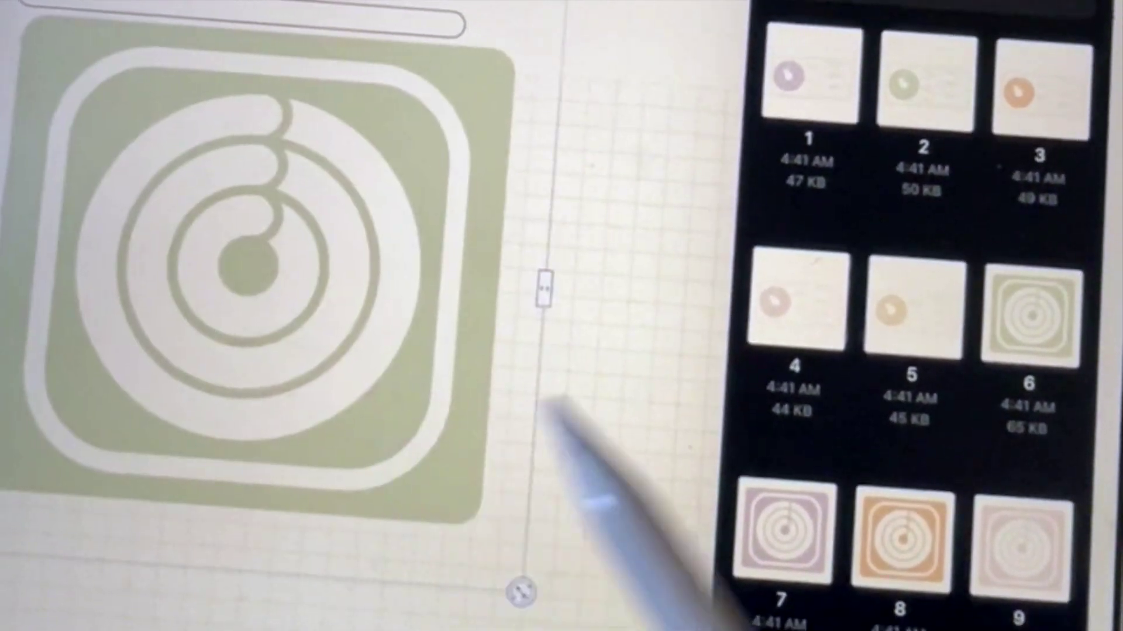
left_click_drag(922, 476, 990, 175)
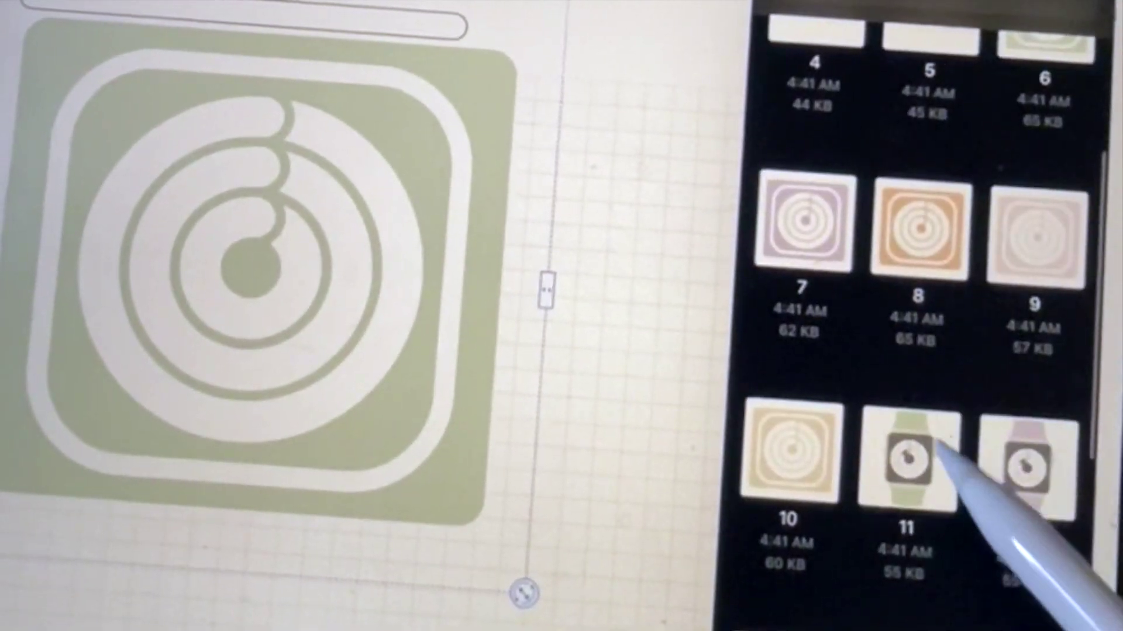
left_click_drag(912, 445, 903, 339)
mouse_move(1032, 351)
left_mouse_down()
mouse_move(657, 420)
mouse_move(626, 447)
mouse_move(571, 539)
mouse_move(439, 488)
left_mouse_up()
mouse_move(924, 421)
left_mouse_down()
mouse_move(927, 376)
mouse_move(965, 345)
left_mouse_up()
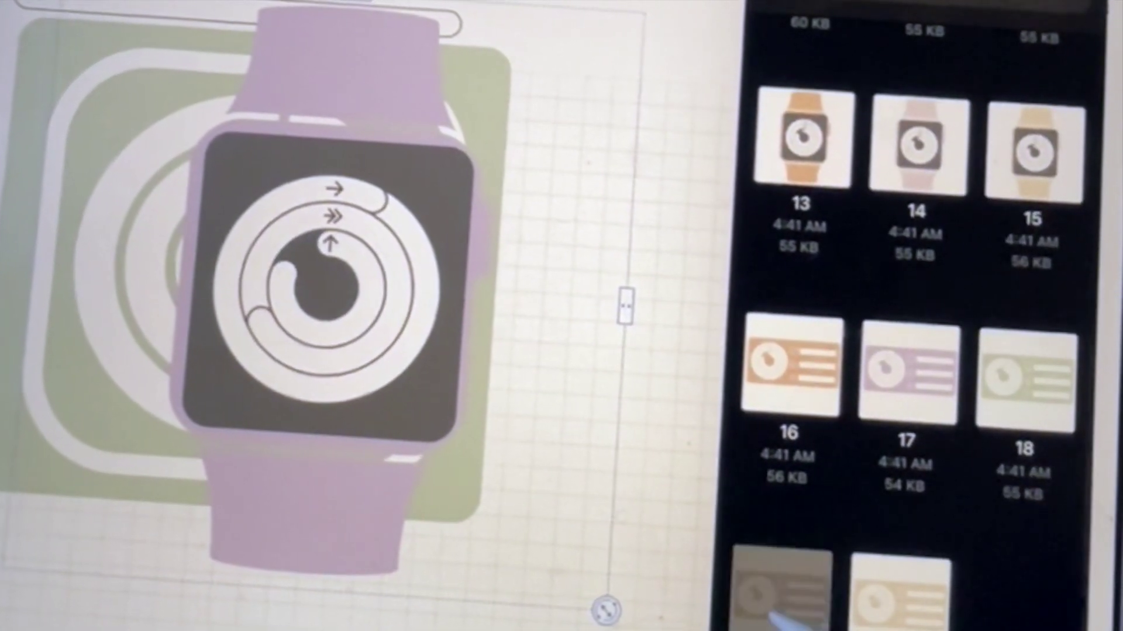
left_click_drag(909, 374, 476, 414)
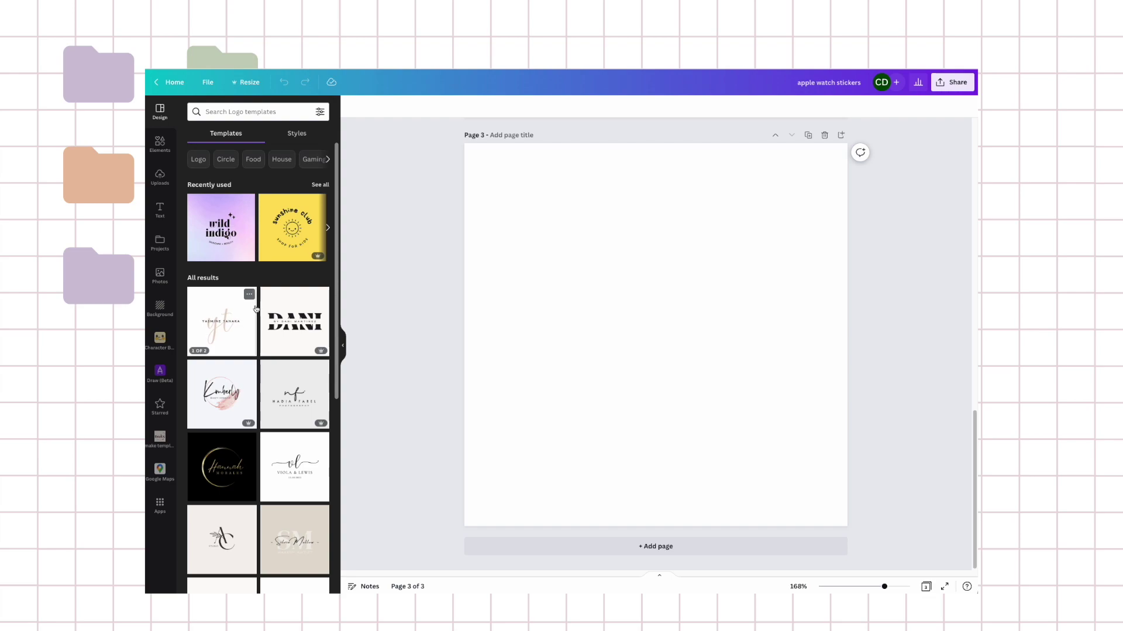
Paste the black Apple Fitness ring icon centred on page 3 and list similar icons via See more like this
key("ctrl+v")
left_click_drag(670, 348, 680, 348)
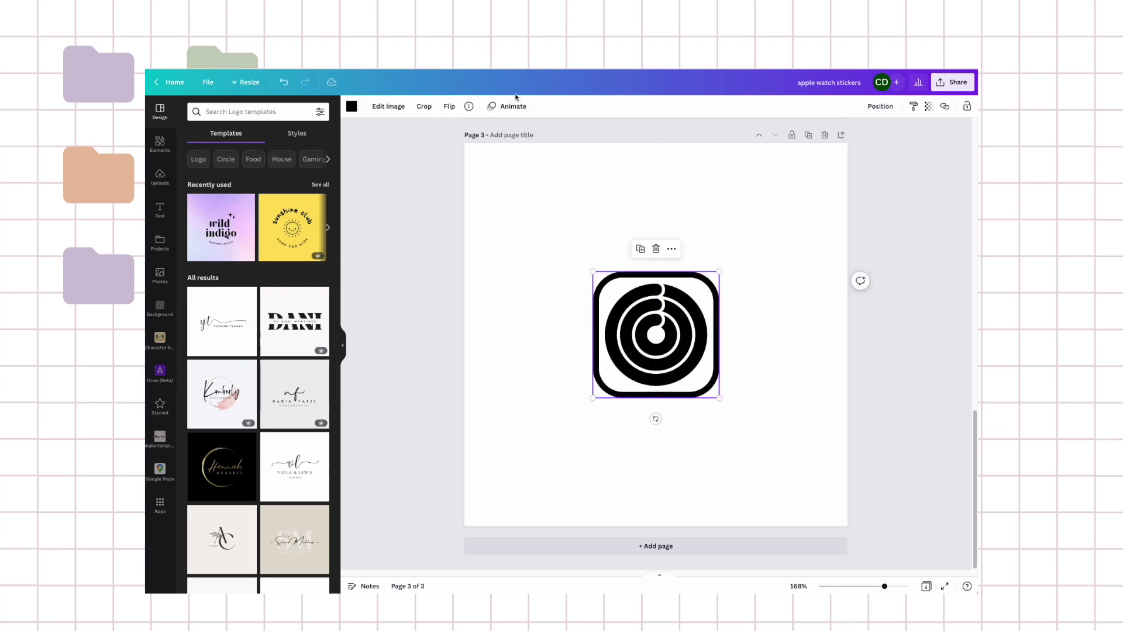
left_click(469, 108)
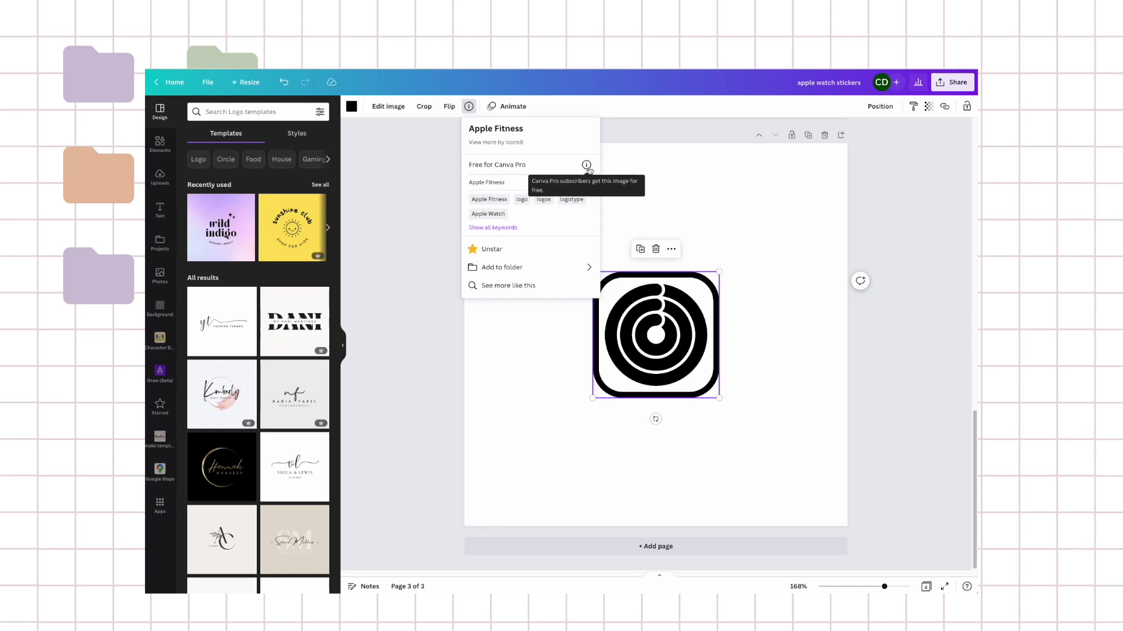
left_click(769, 259)
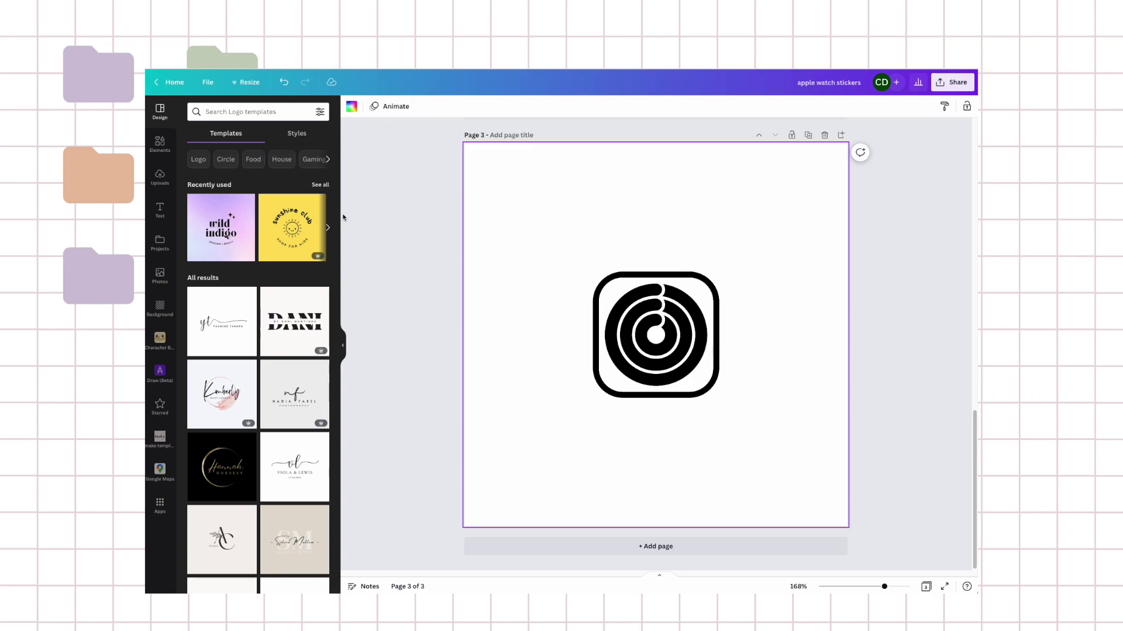
left_click(673, 325)
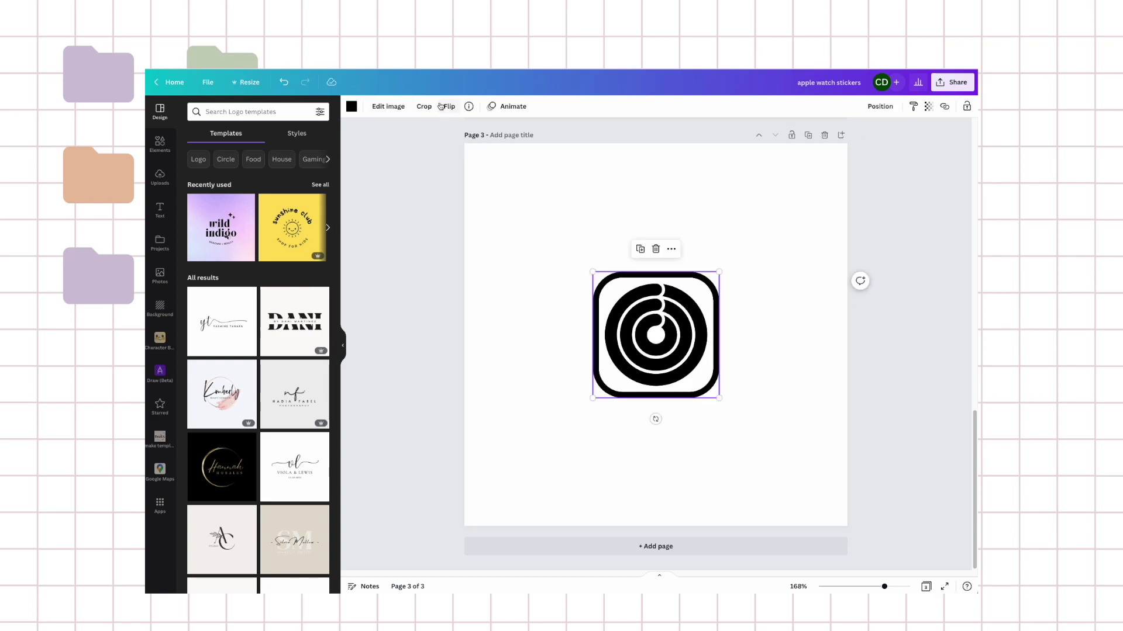
left_click(469, 107)
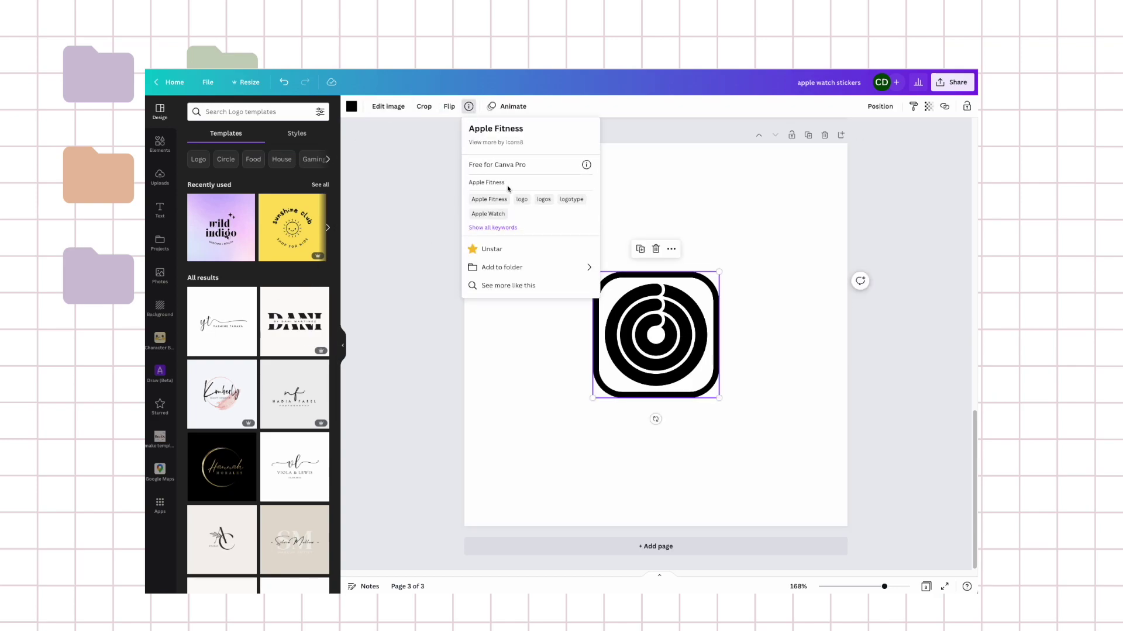
left_click(518, 288)
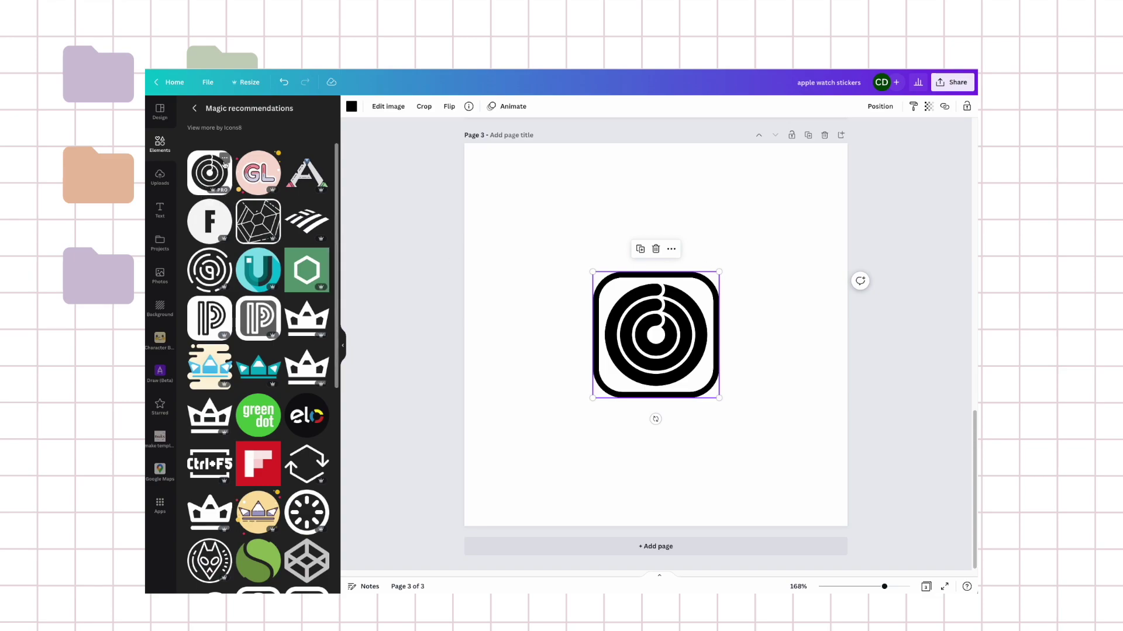
Search elements for 'apple watch rings' and filter to Graphics results
scroll(257, 248, "down", 5)
scroll(257, 248, "up", 5)
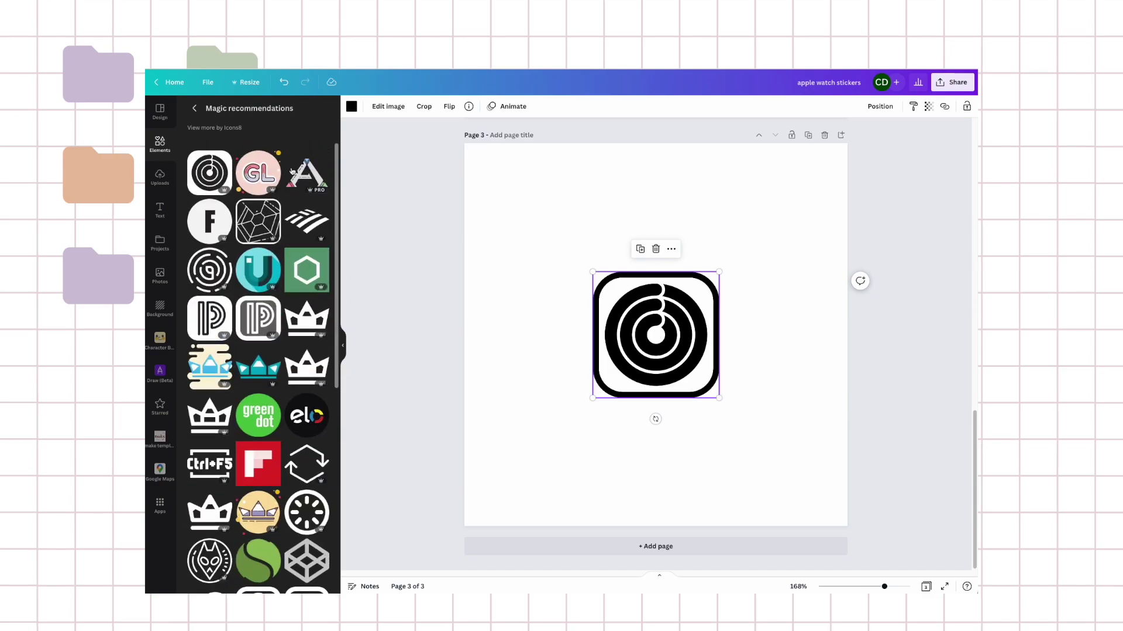
left_click(194, 108)
left_click(282, 112)
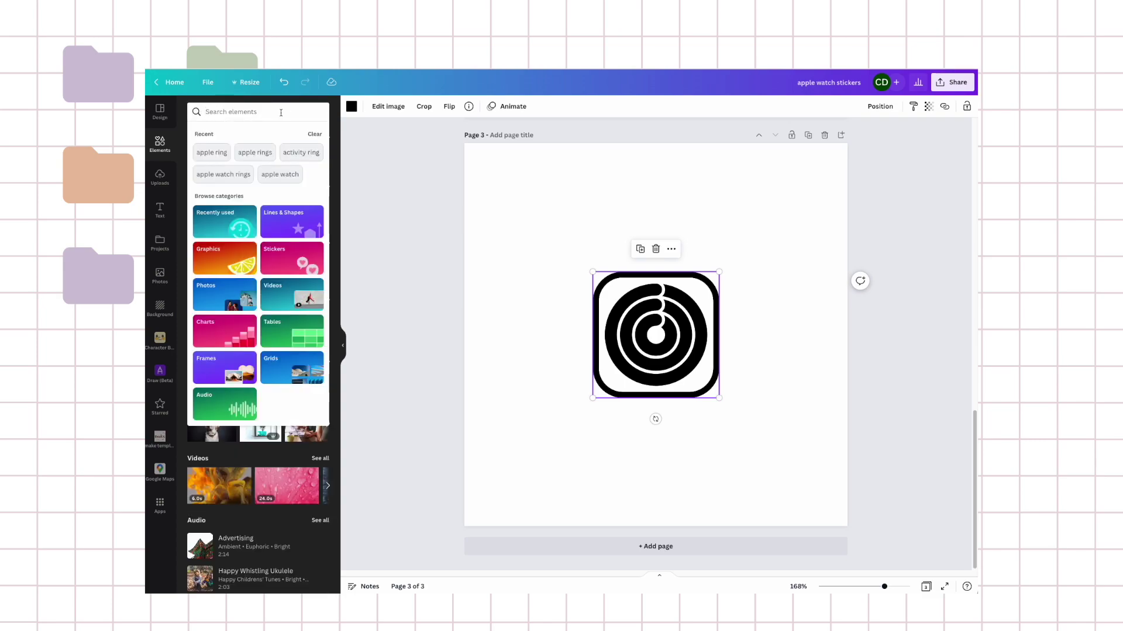
type("apple")
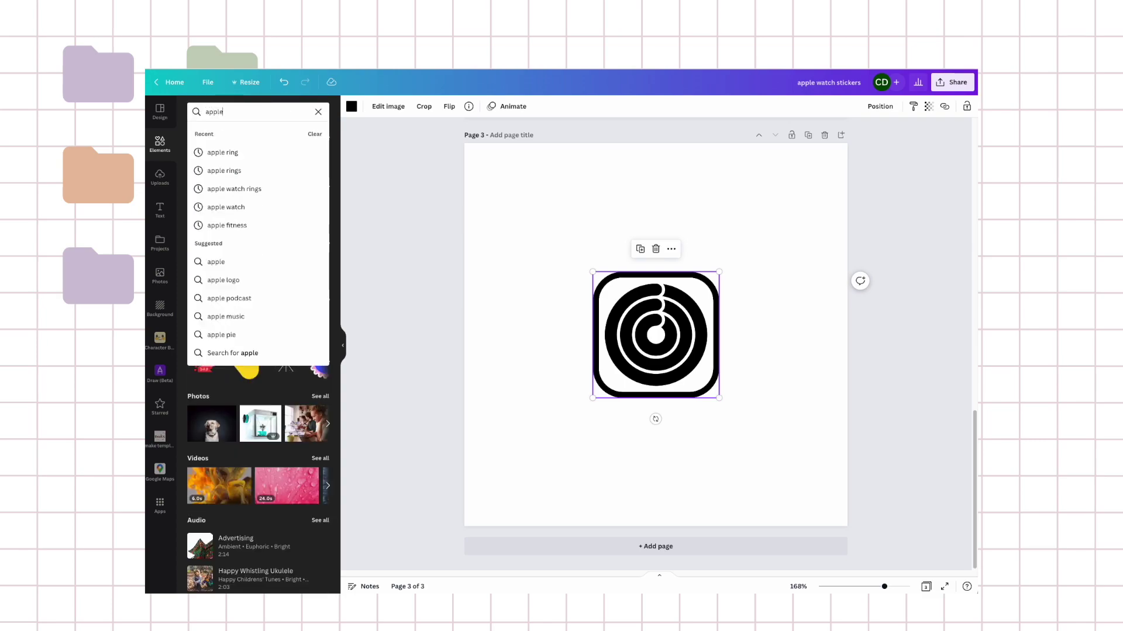
left_click(253, 189)
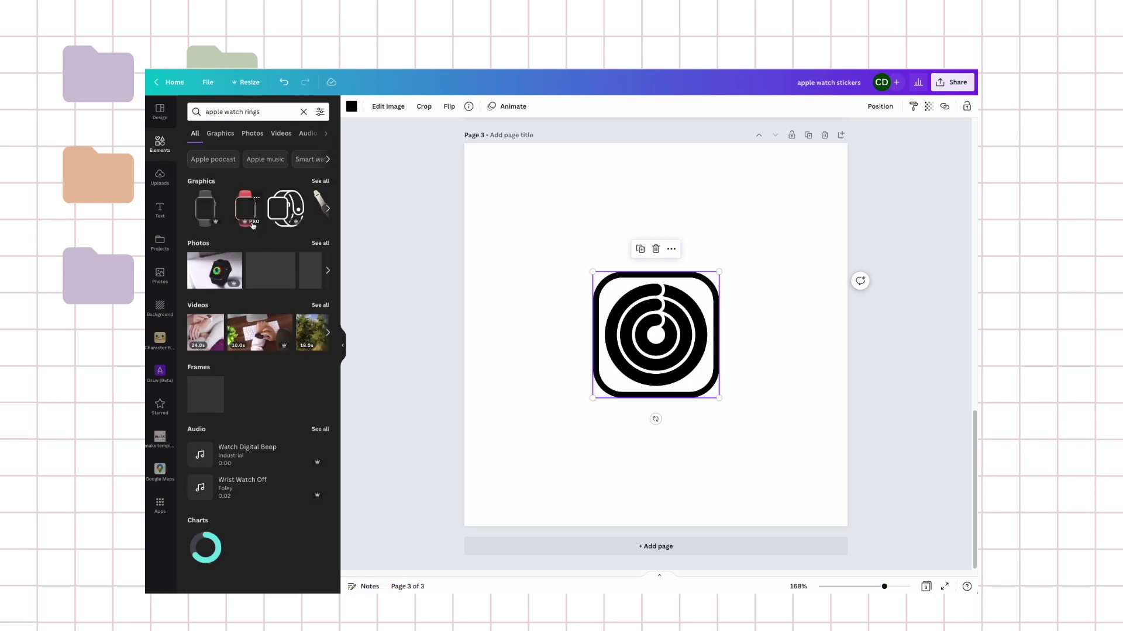
left_click(320, 181)
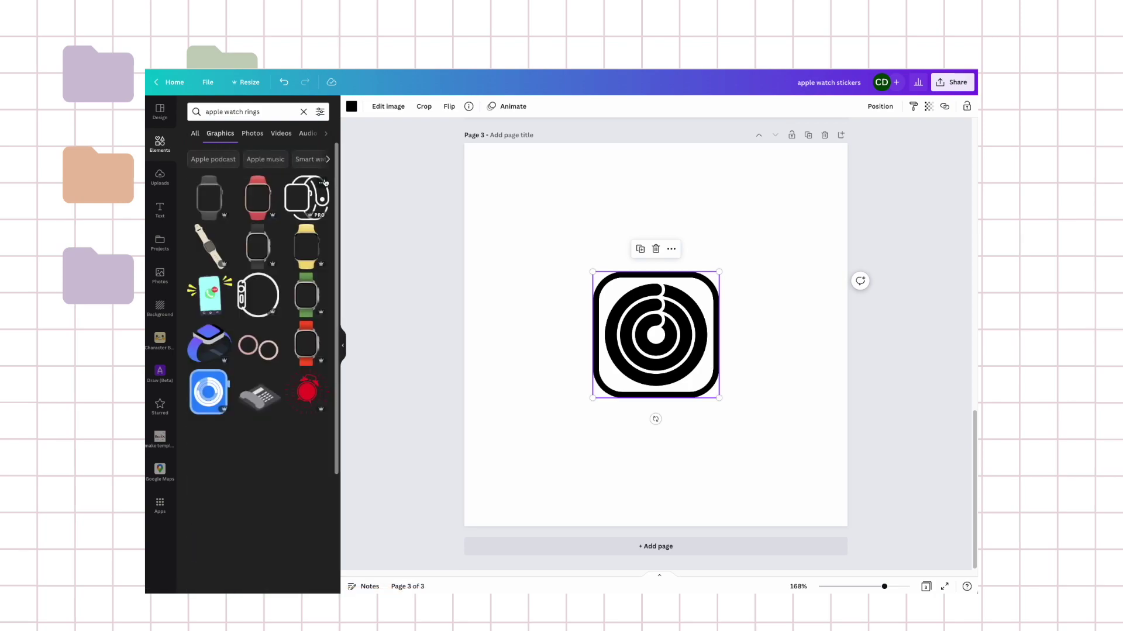
scroll(288, 254, "down", 5)
scroll(288, 253, "down", 3)
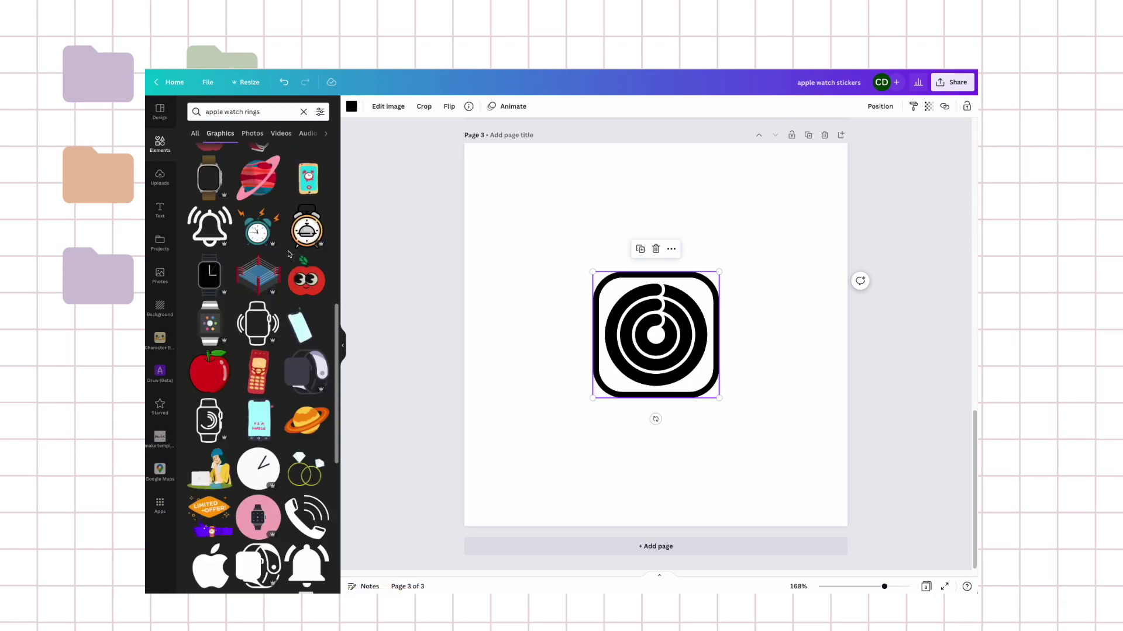
key("Return")
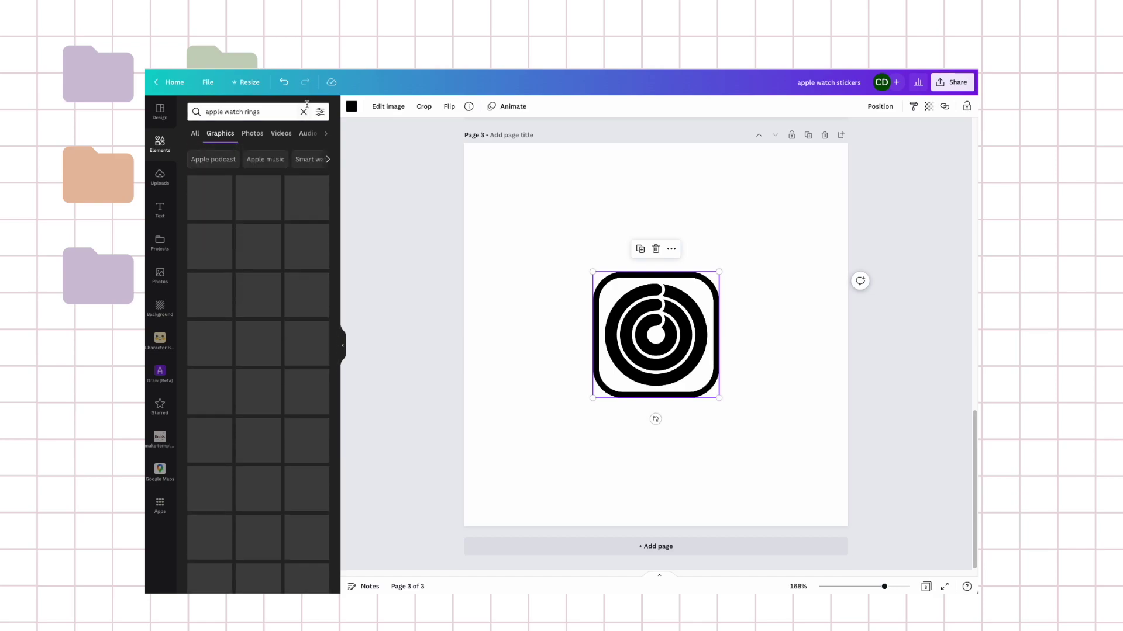
Search 'apple watch', try a dark ring watch graphic over the icon, then delete it
left_click(283, 115)
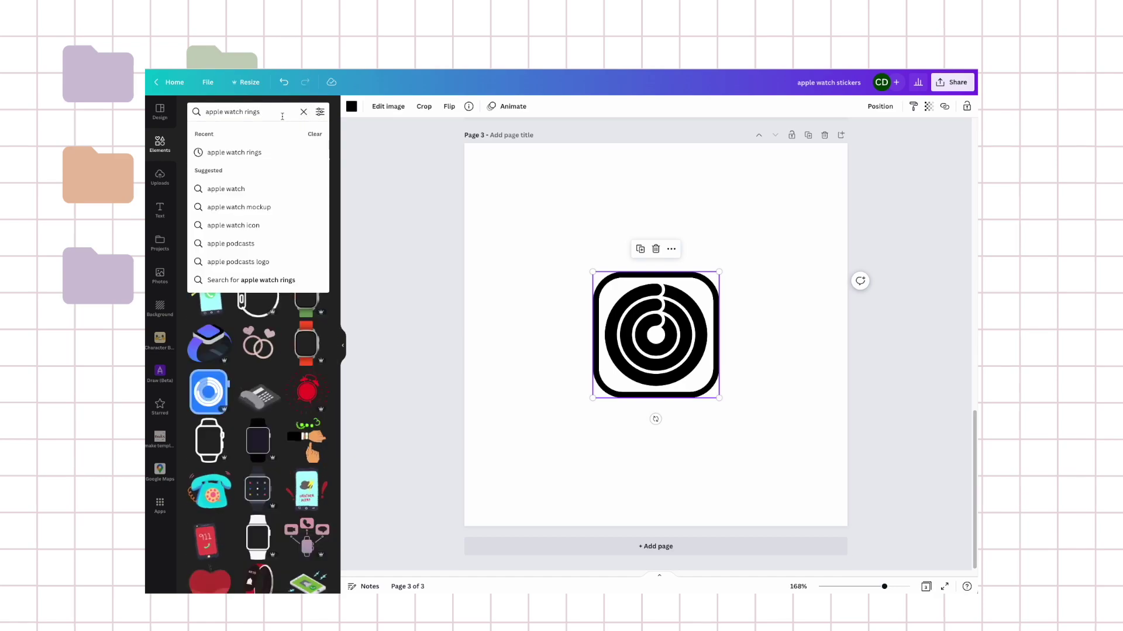
left_click(233, 189)
scroll(256, 418, "down", 3)
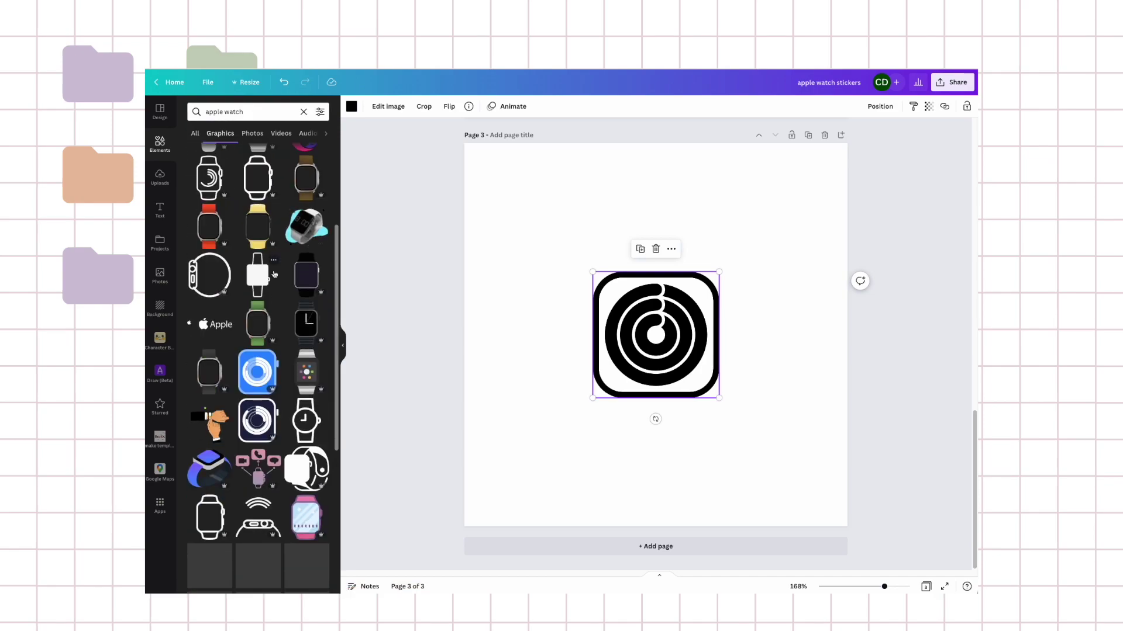
left_click(256, 419)
left_click_drag(666, 350, 592, 349)
key("Delete")
Change the search to 'apple watch activity' and browse the results
scroll(270, 379, "down", 6)
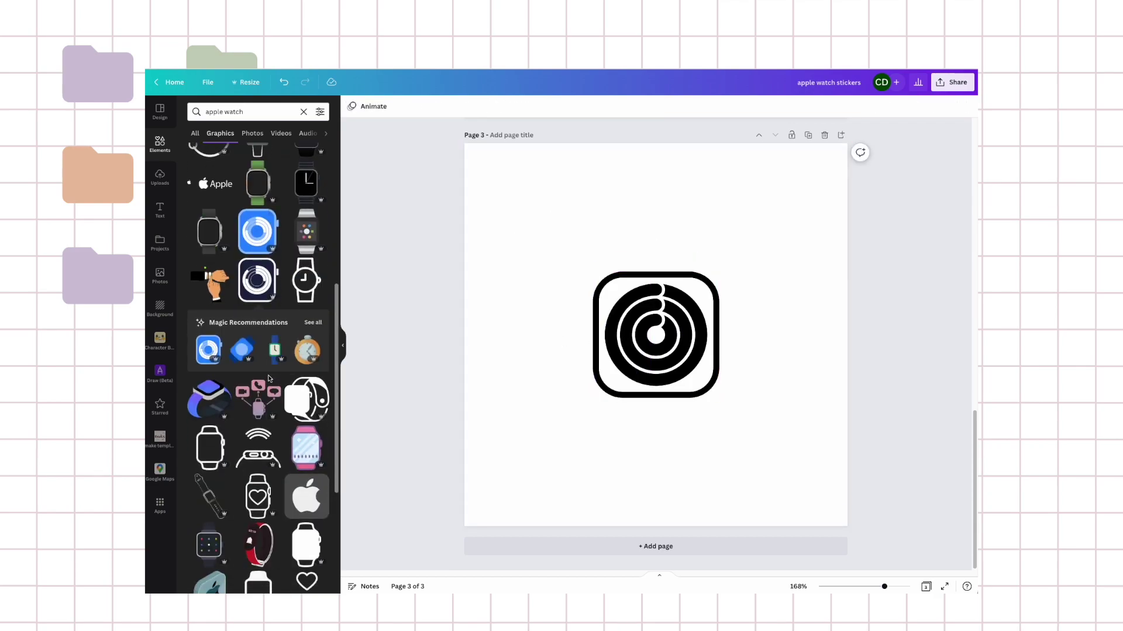
scroll(270, 379, "down", 5)
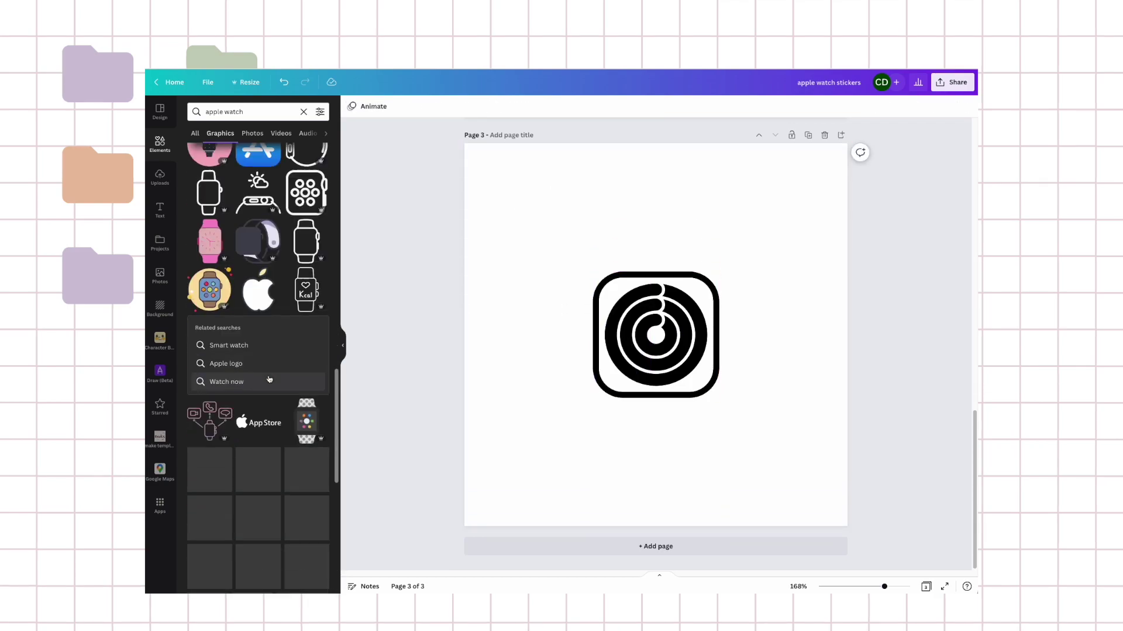
scroll(270, 378, "down", 9)
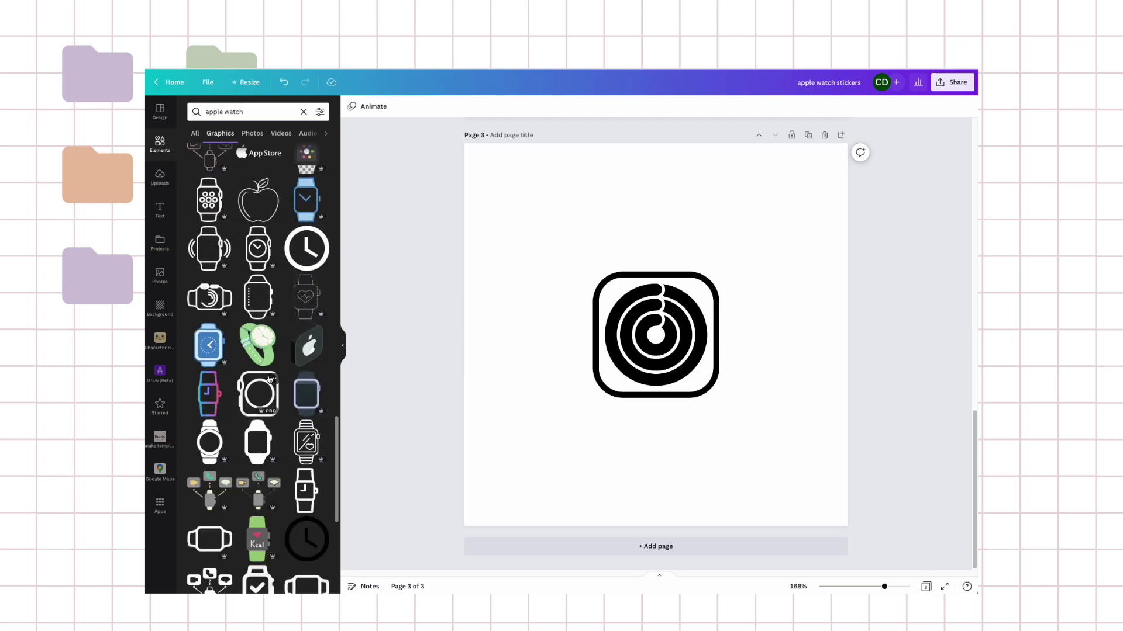
scroll(269, 378, "down", 3)
left_click(266, 116)
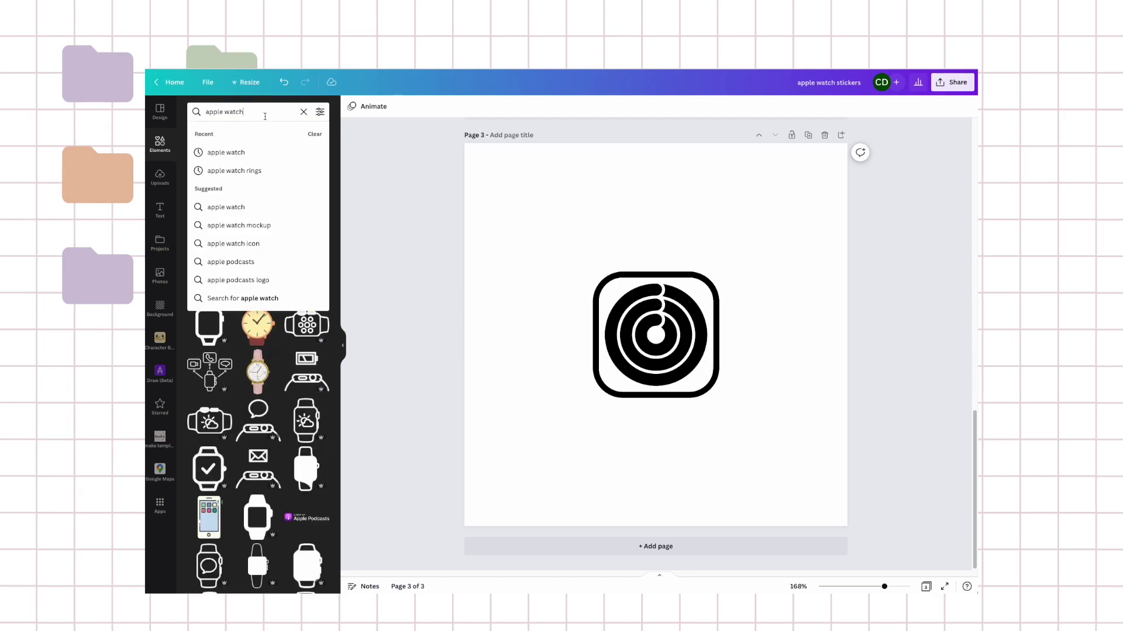
double_click(265, 115)
type("activity")
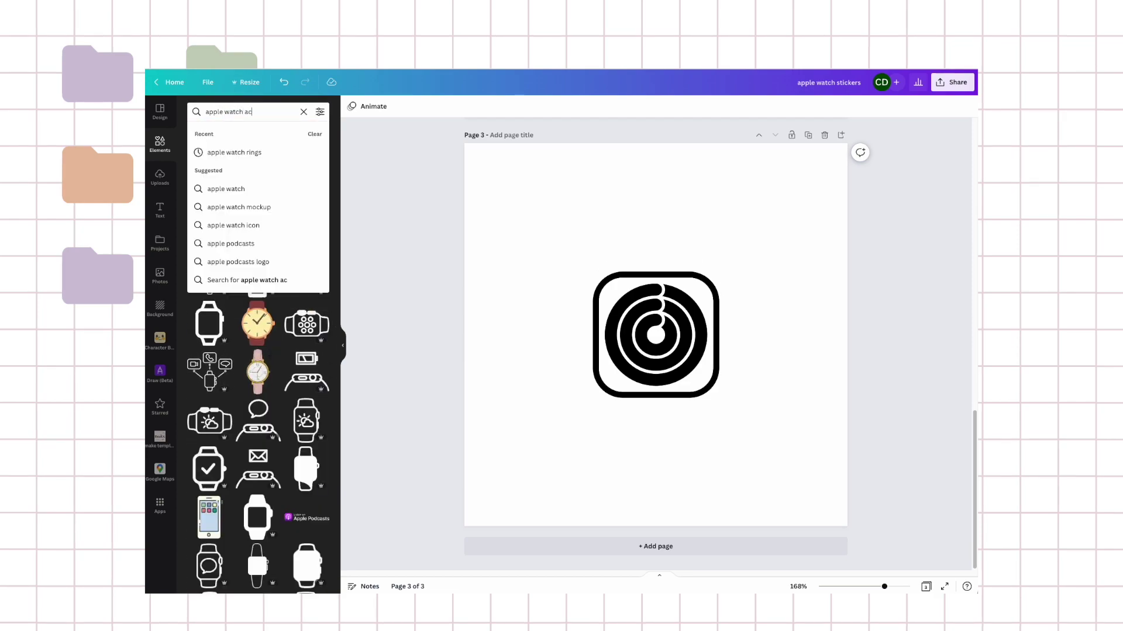
key("Return")
Search elements for 'activity ring' instead
scroll(232, 317, "down", 10)
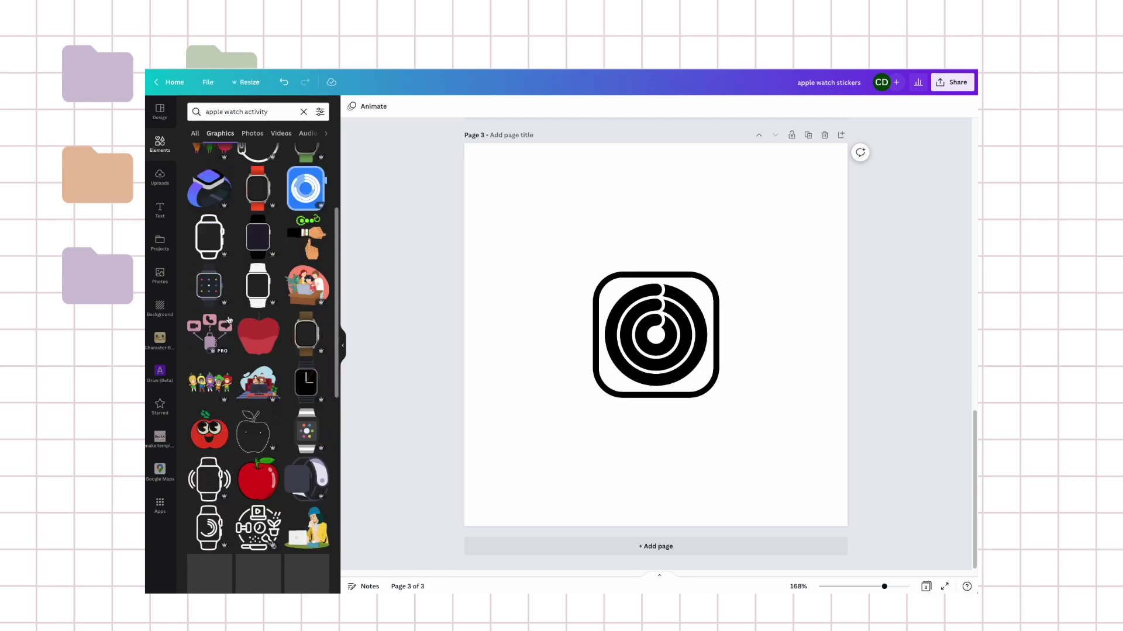
scroll(233, 317, "down", 6)
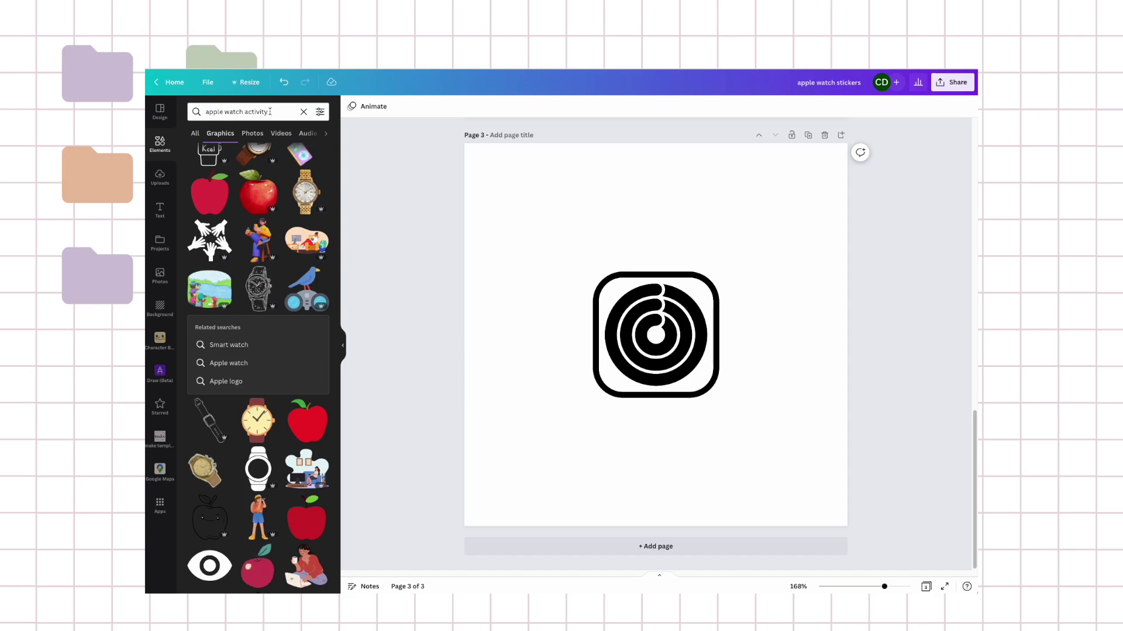
left_click(225, 112)
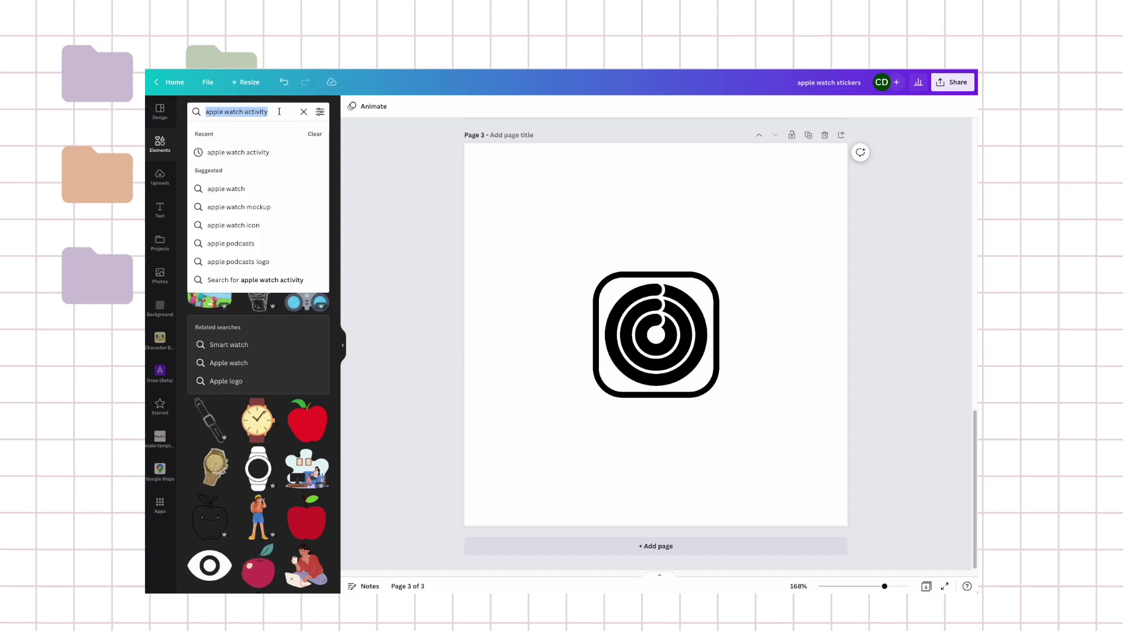
type("acitivity ring")
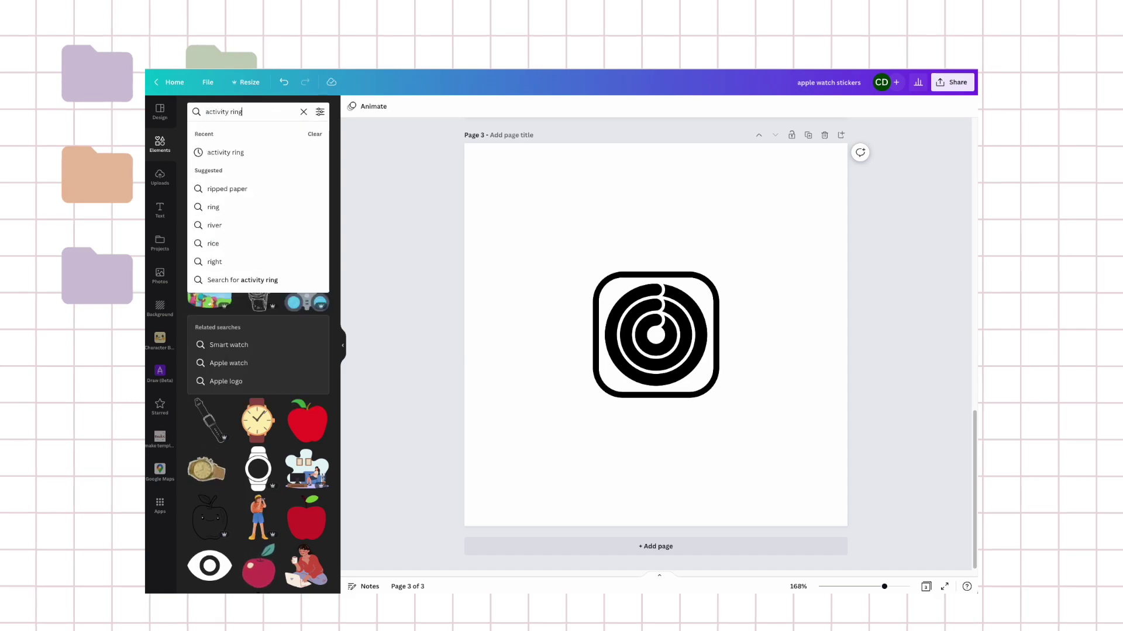
key("Return")
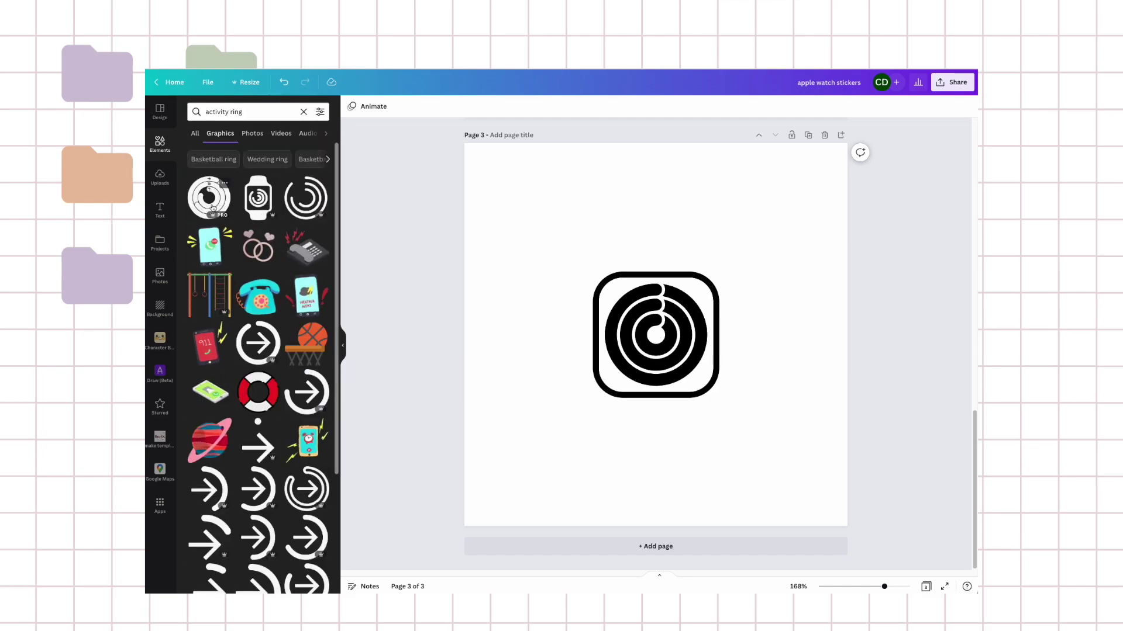
Add the first activity-ring graphic, star it as Activity Rings Icon, then delete it from the page
left_click(211, 207)
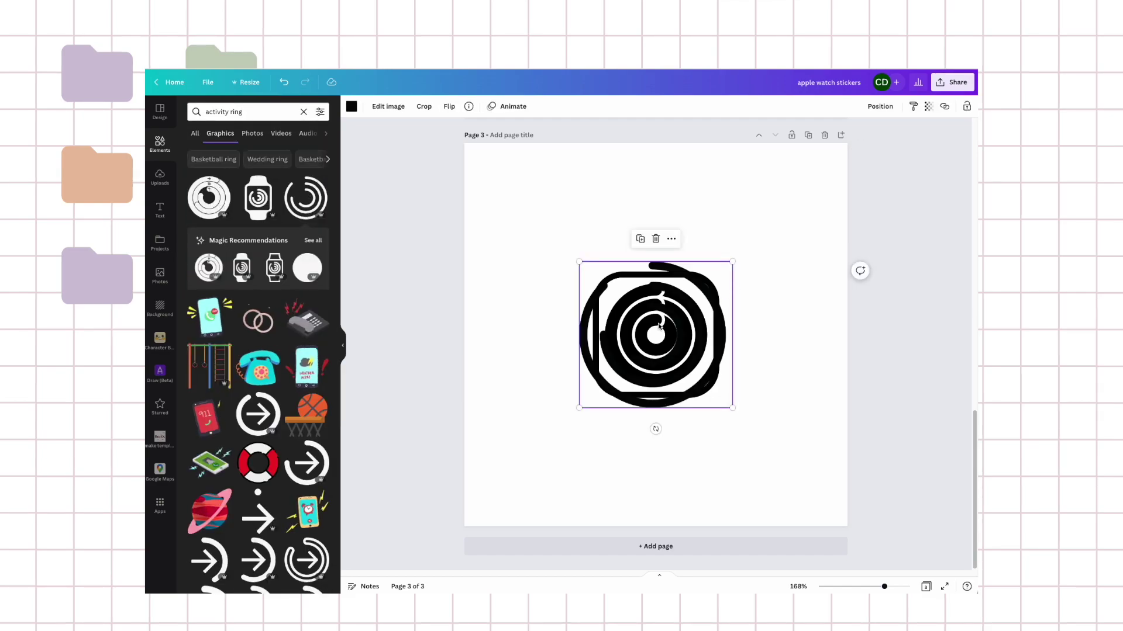
left_click_drag(658, 320, 553, 236)
key("Delete")
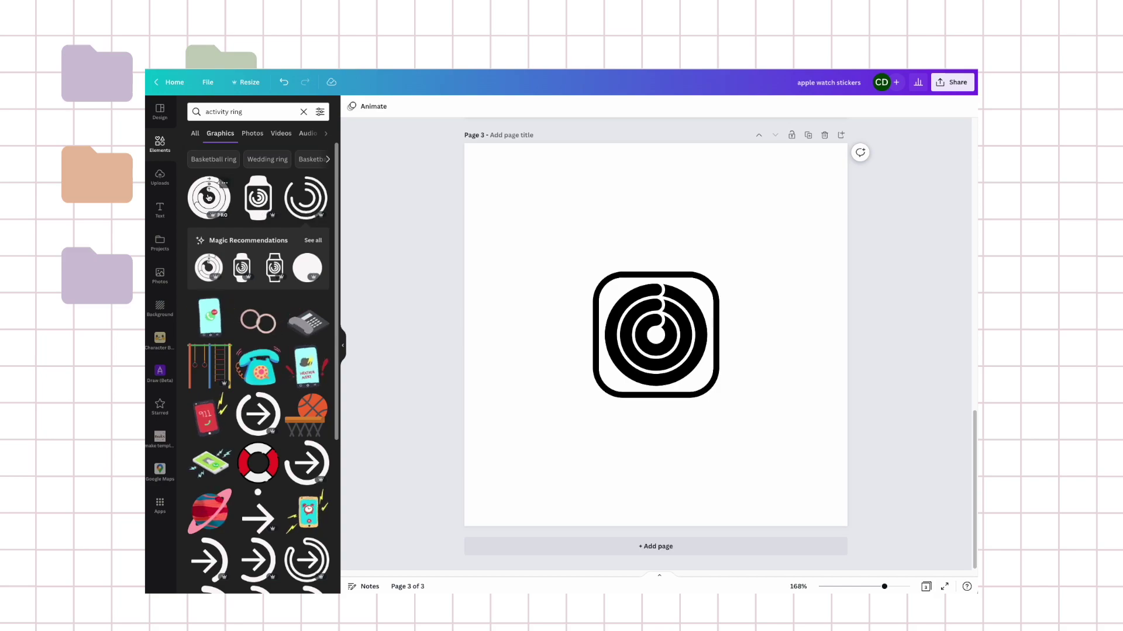
left_click(212, 197)
left_click_drag(605, 351, 484, 235)
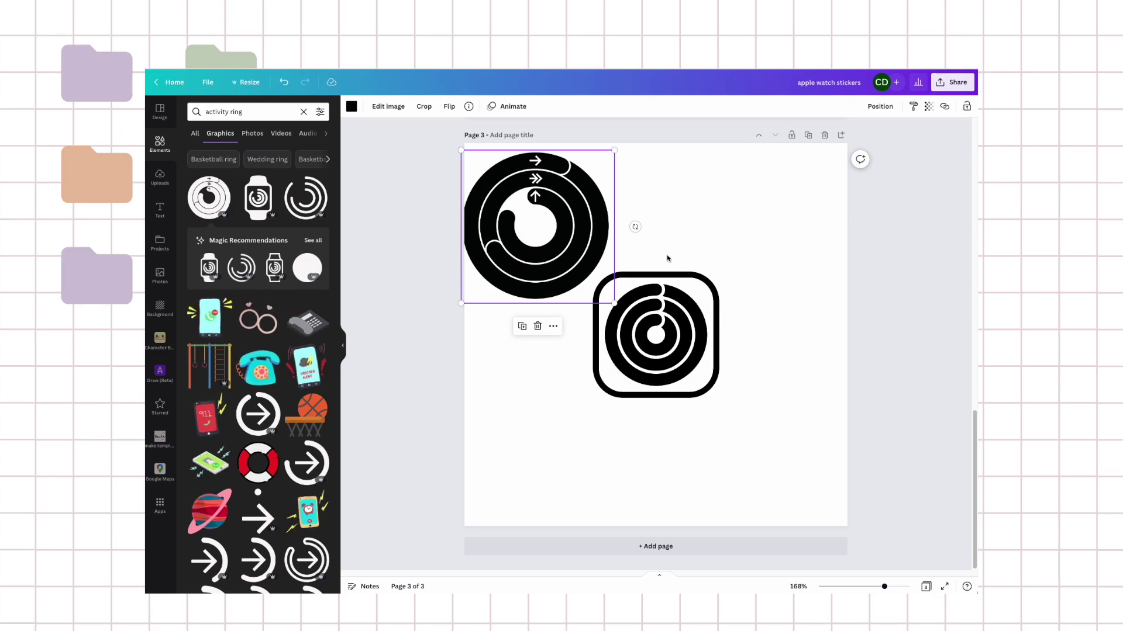
left_click(472, 108)
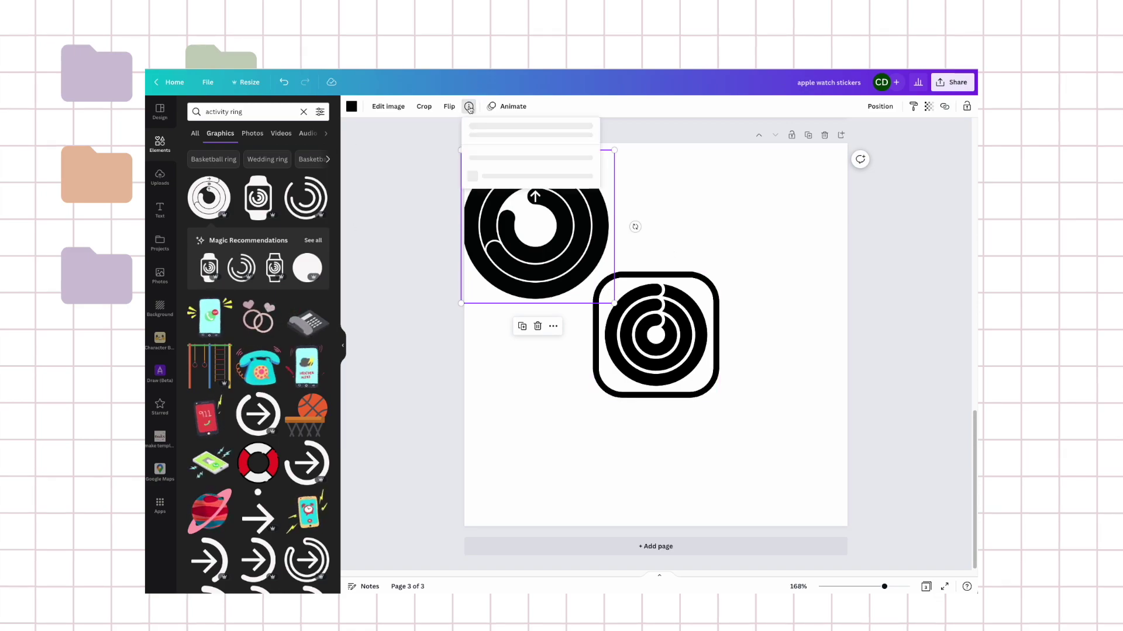
left_click(489, 235)
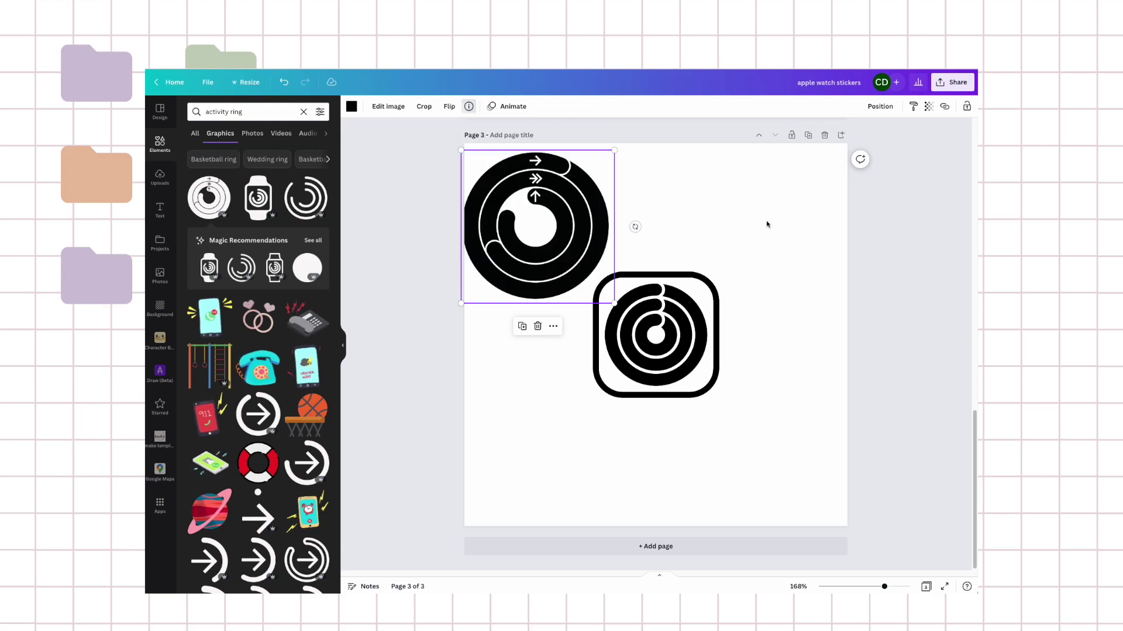
key("Delete")
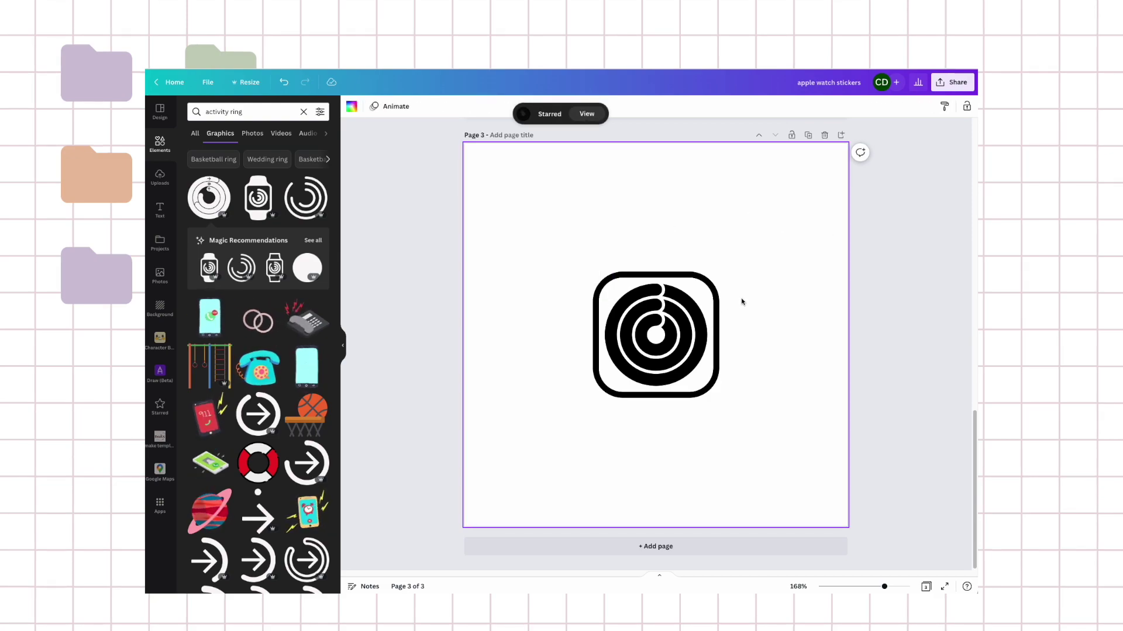
Shift the Apple Fitness icon left and recolour it white
left_click_drag(681, 343, 590, 333)
left_click(680, 341)
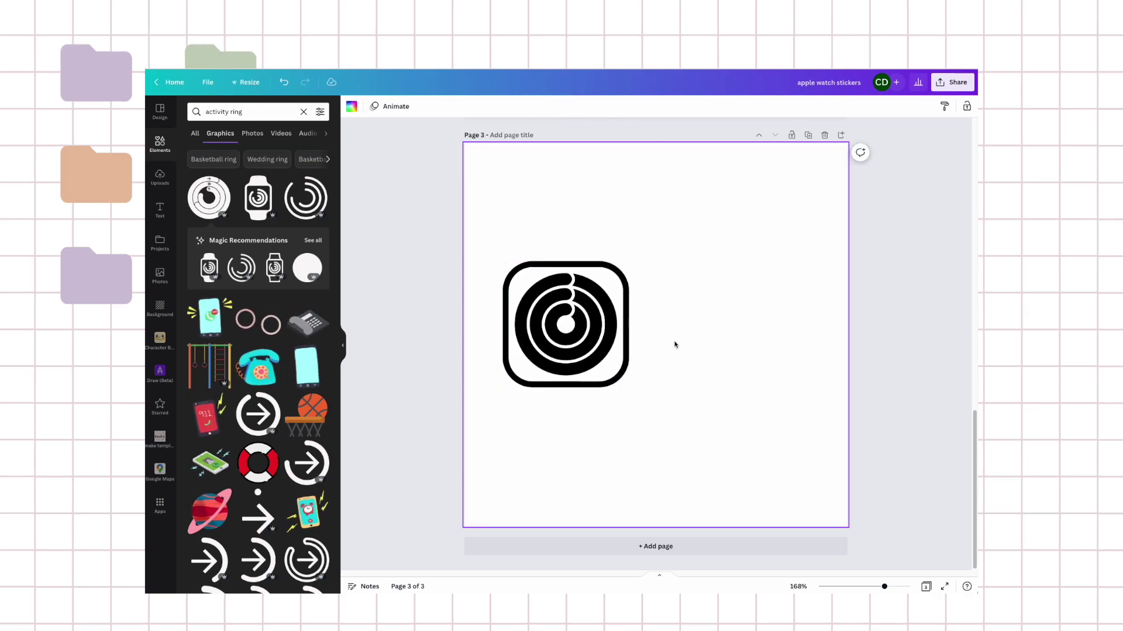
left_click(557, 313)
left_click(351, 107)
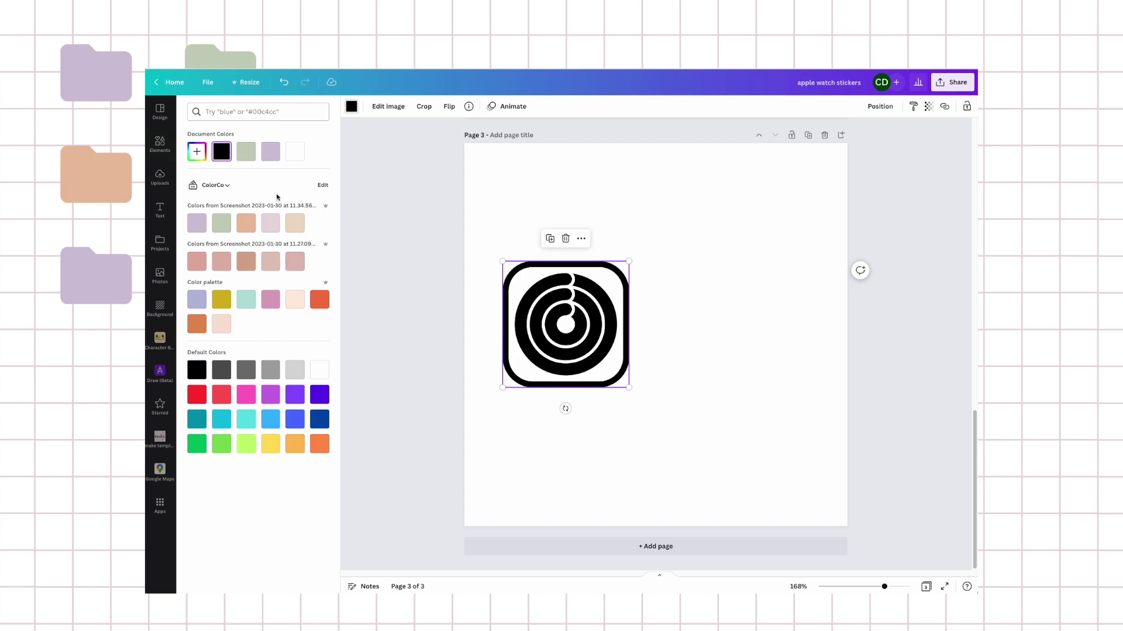
left_click(296, 153)
key("Escape")
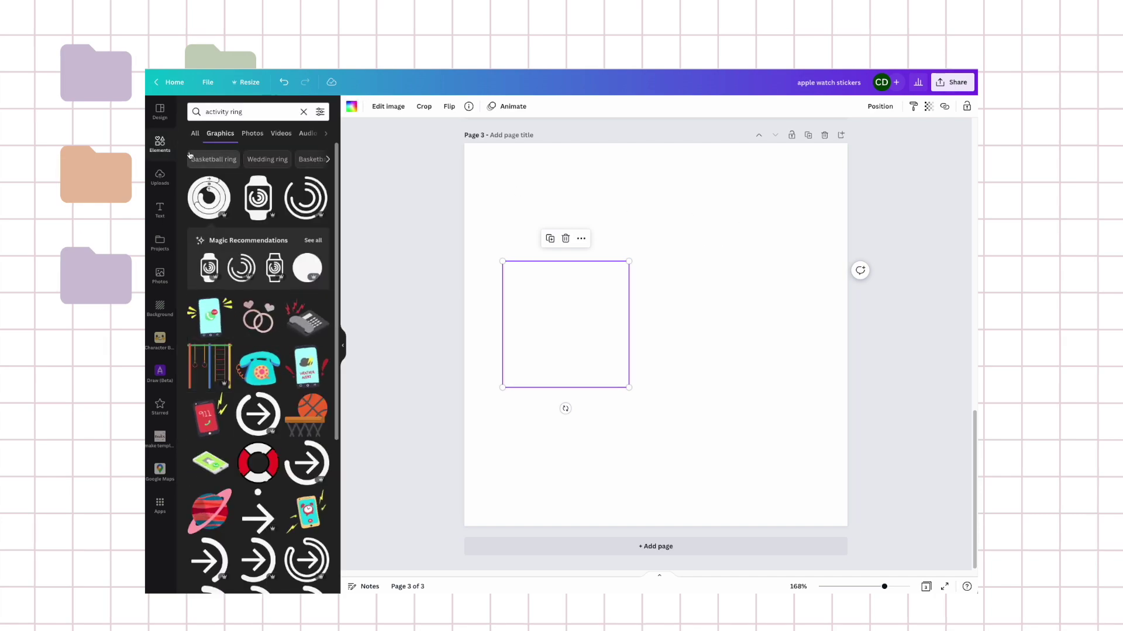
Add a rounded square, stretch it into a wide peach card, send it backward, and centre it
left_click(303, 112)
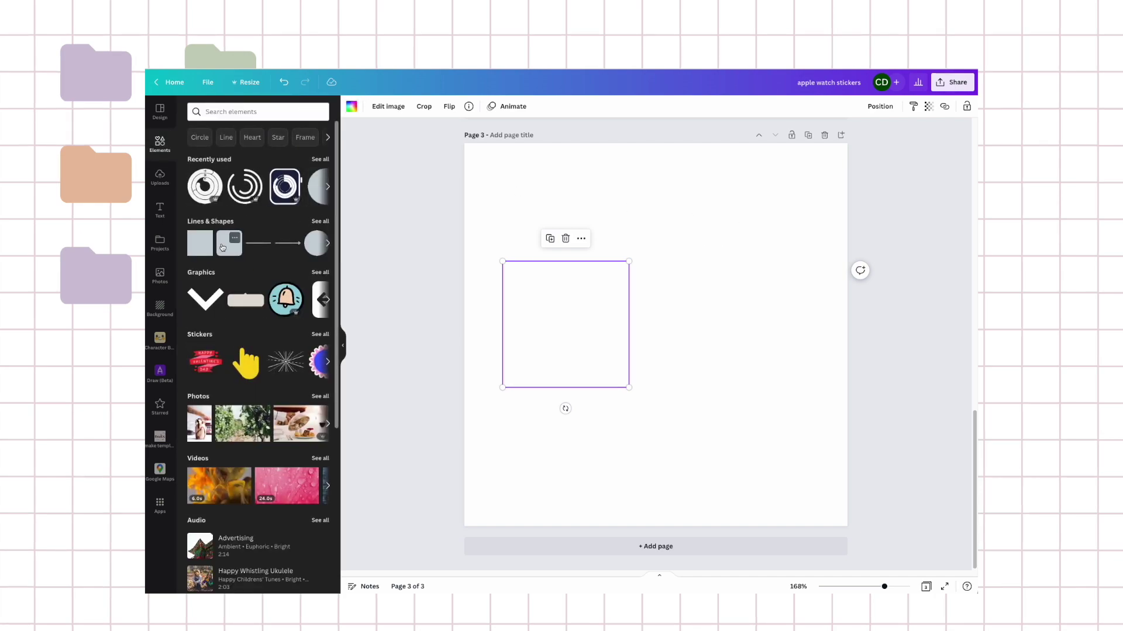
left_click(222, 247)
left_click_drag(651, 303, 556, 260)
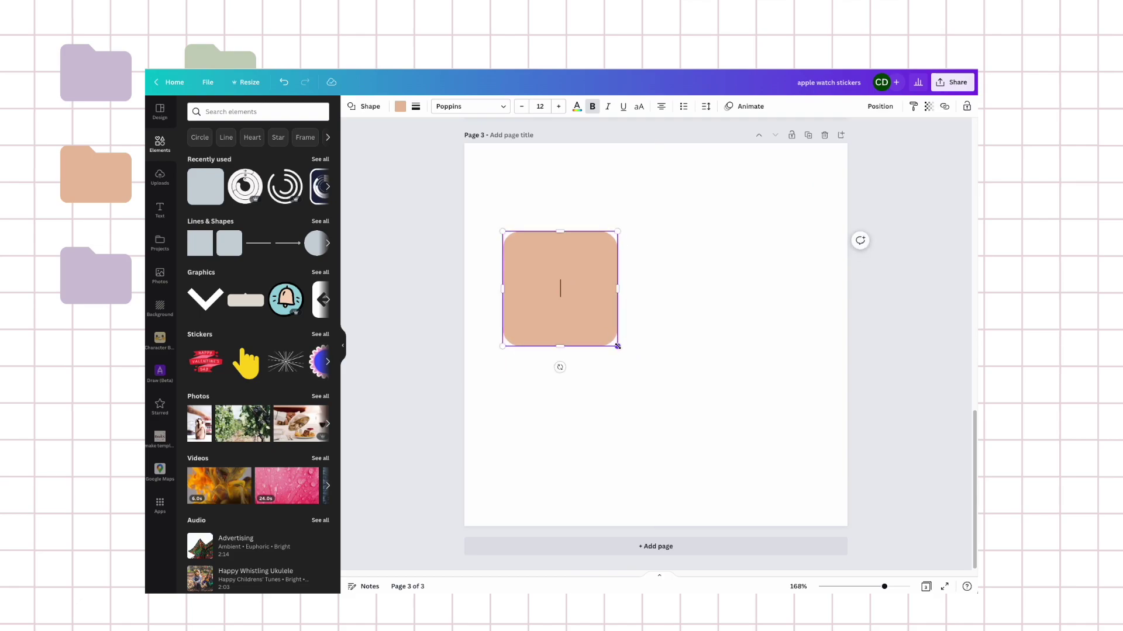
left_click_drag(617, 346, 835, 400)
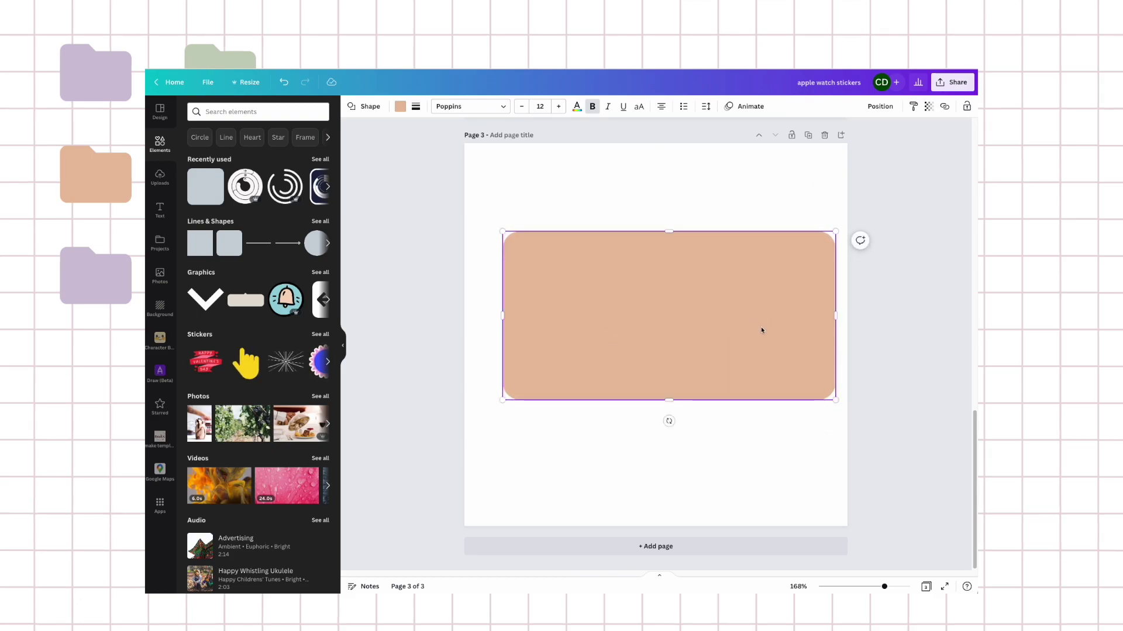
left_click_drag(777, 253, 760, 293)
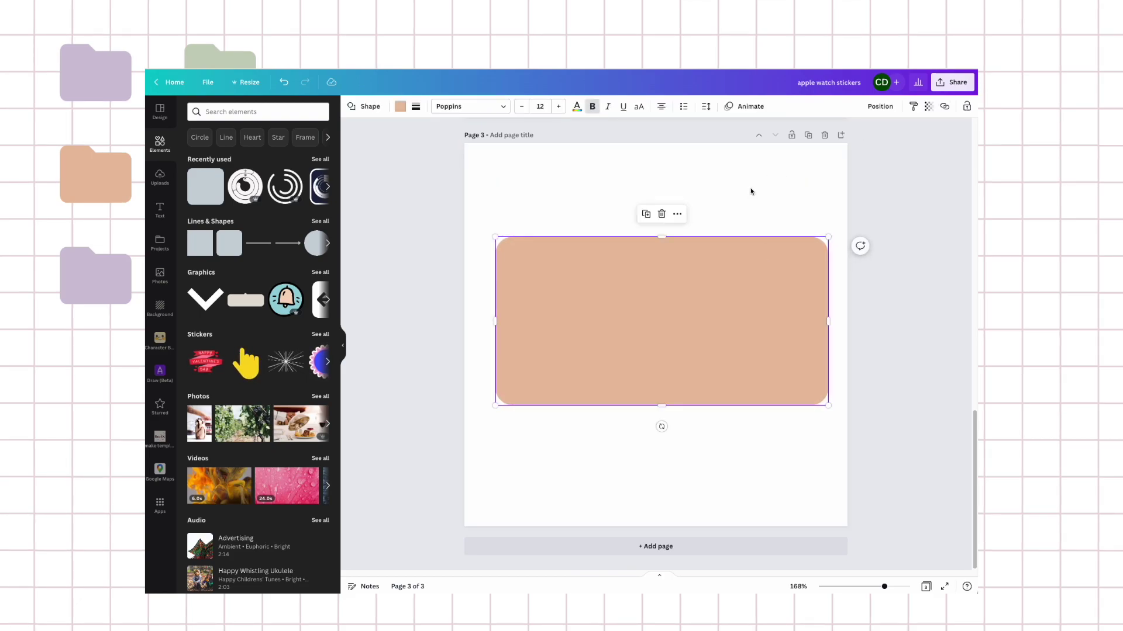
left_click(875, 107)
left_click(853, 130)
left_click(686, 346)
left_click_drag(687, 345, 671, 351)
left_click_drag(812, 410, 840, 418)
Resize the icon to 206 by 206 and align it at the card's left end
left_click_drag(563, 318, 545, 308)
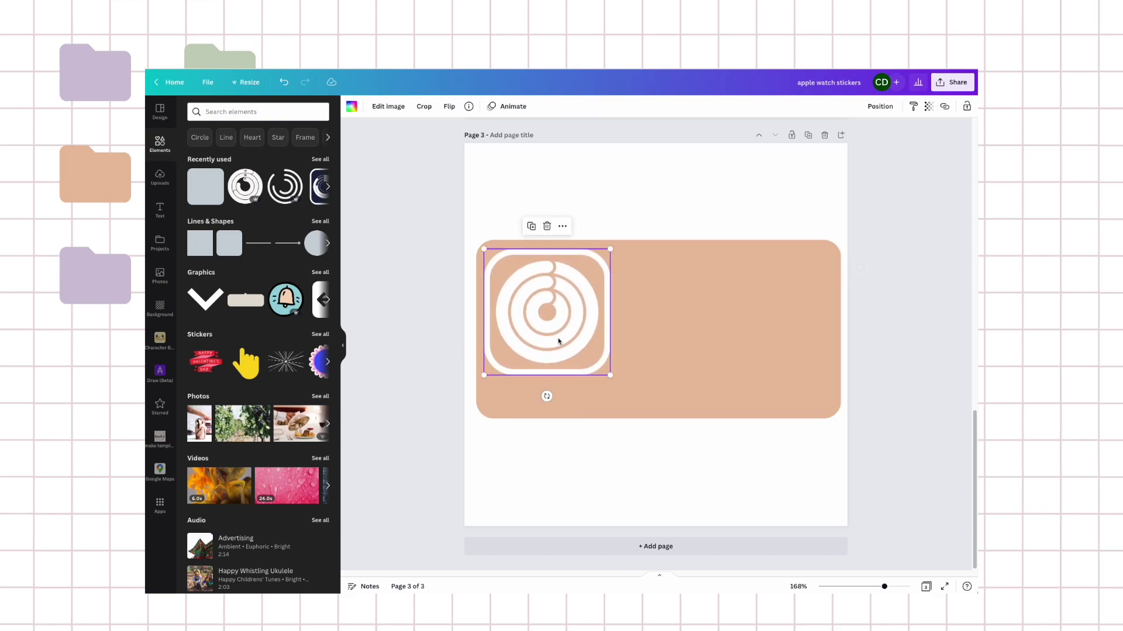
left_click_drag(610, 377, 658, 409)
left_click_drag(596, 353, 605, 357)
left_click(637, 211)
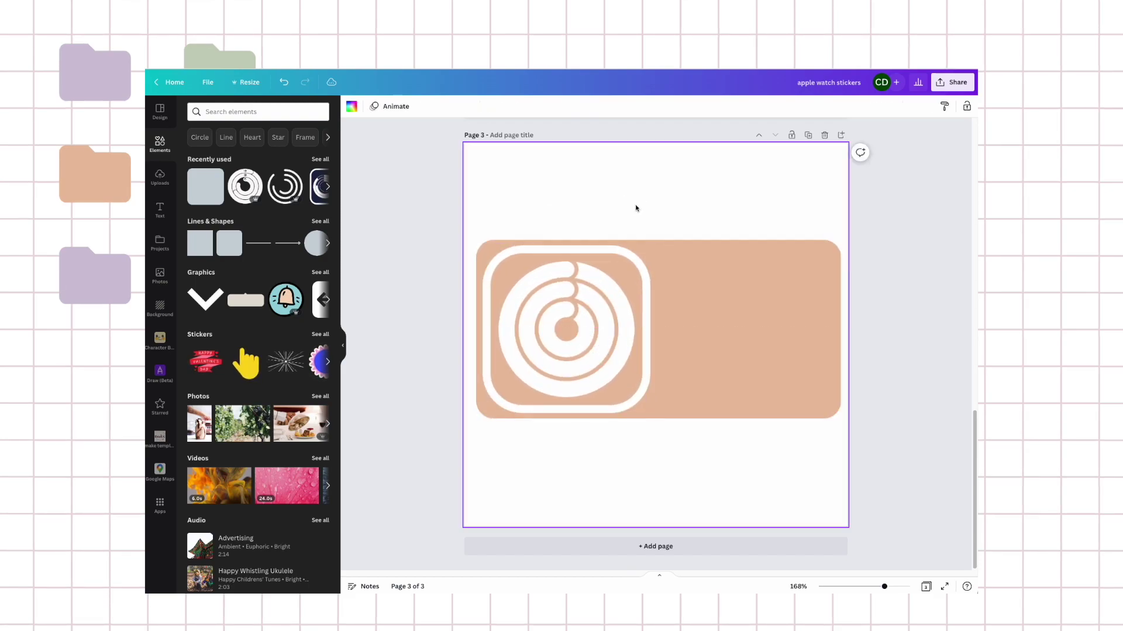
left_click(639, 393)
left_click_drag(649, 412, 638, 400)
left_click_drag(596, 354, 569, 332)
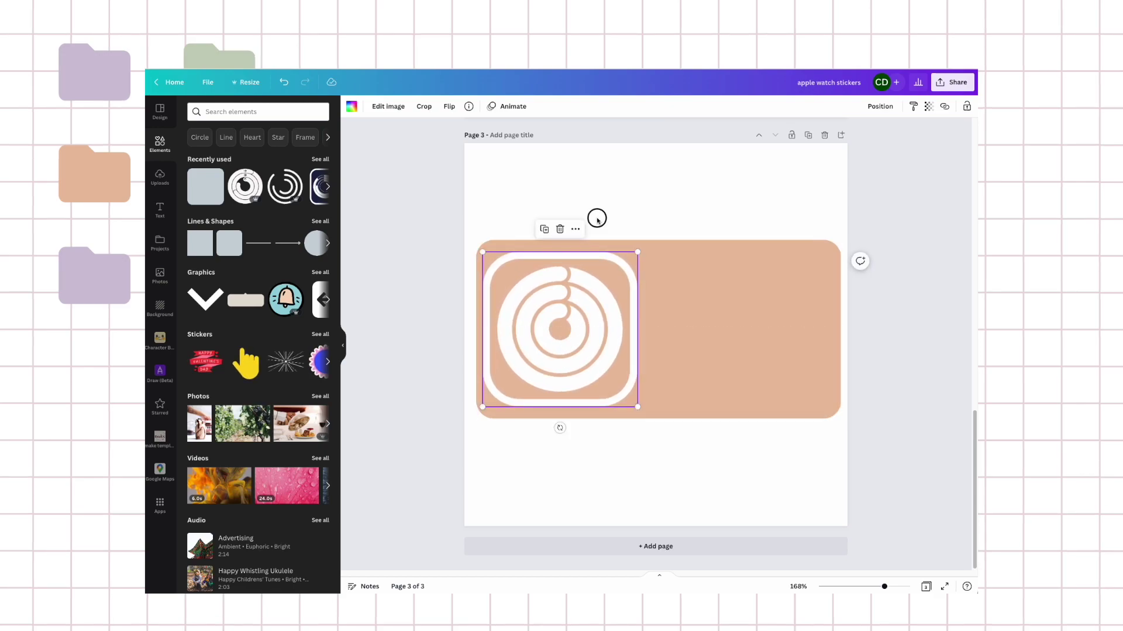
left_click(667, 272)
key("Escape")
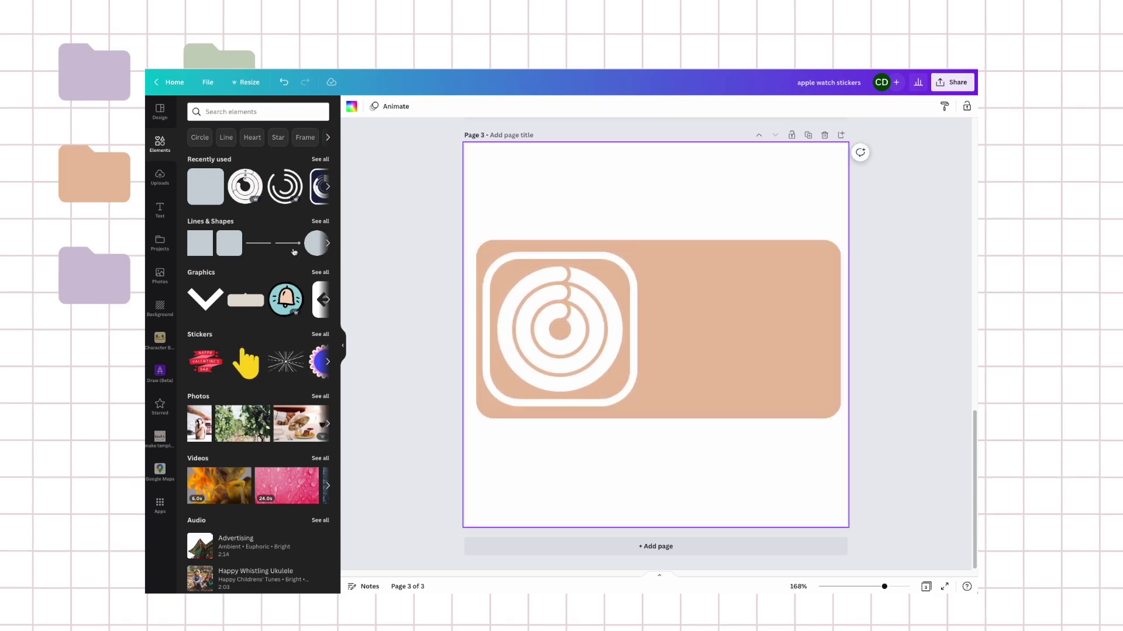
Add another rounded square, flatten it into a thin bar, and make it white
left_click(220, 250)
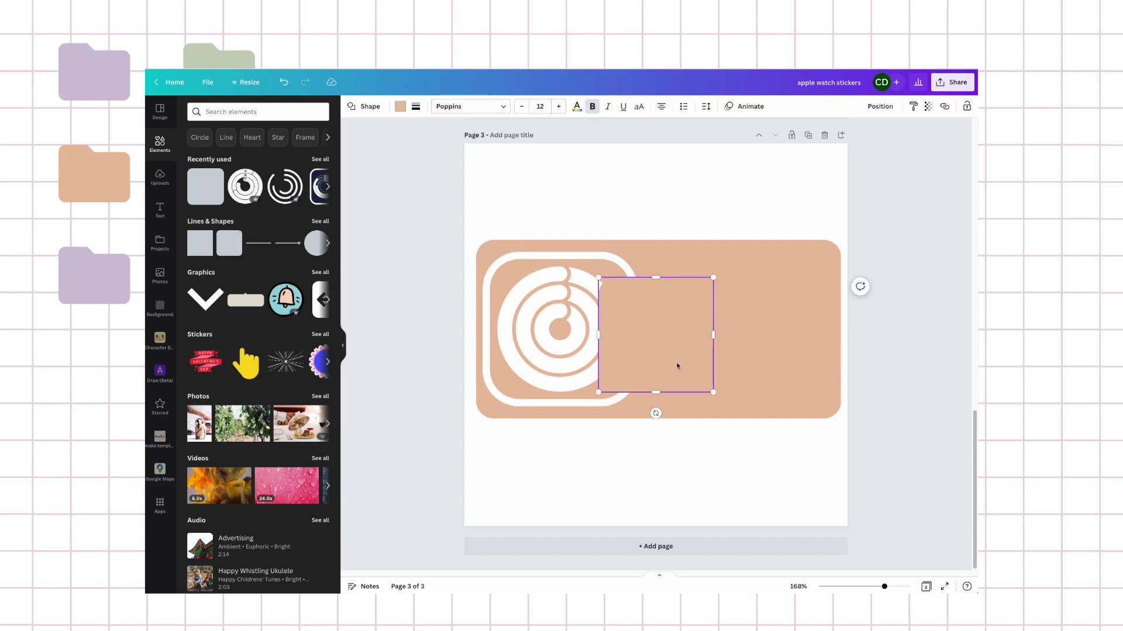
left_click_drag(655, 388, 665, 297)
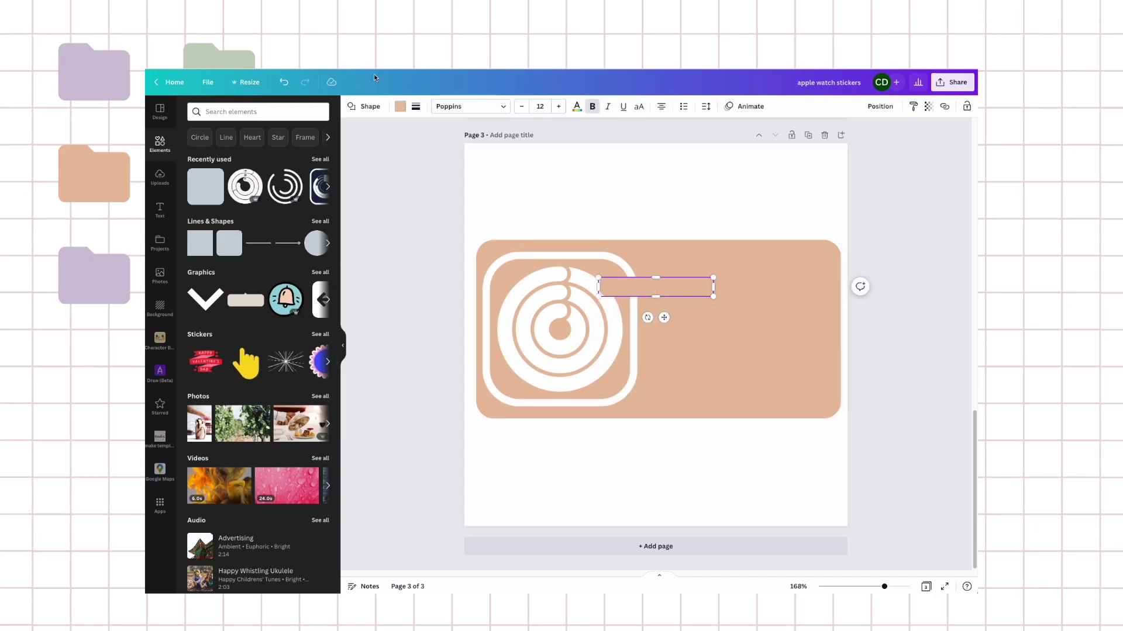
left_click(400, 106)
left_click(196, 176)
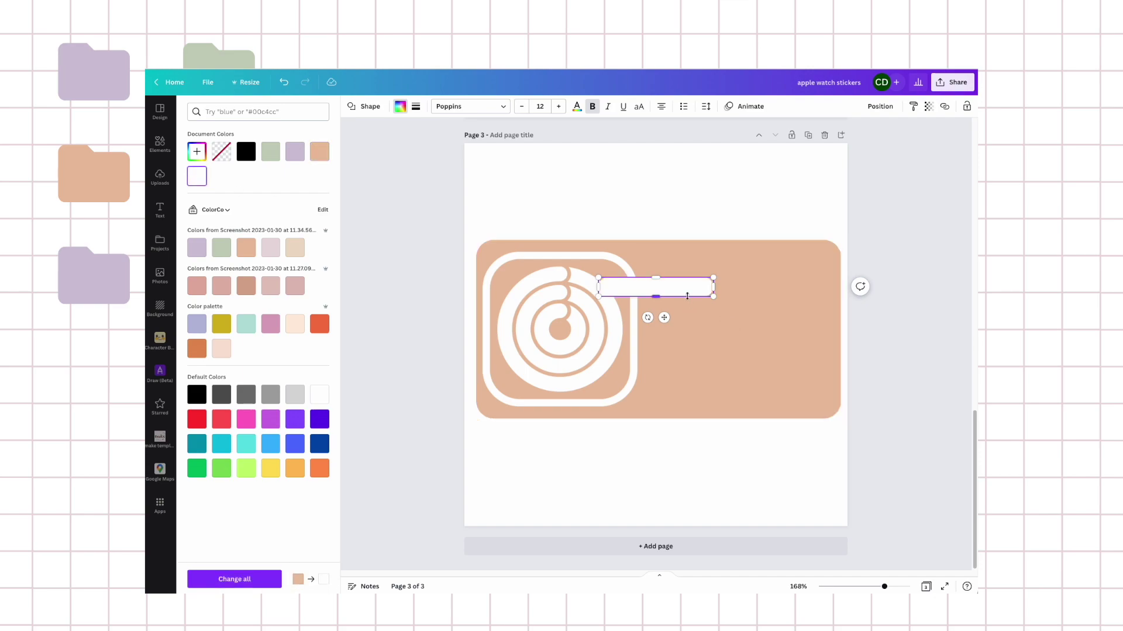
left_click_drag(688, 289, 742, 283)
key("ctrl+z")
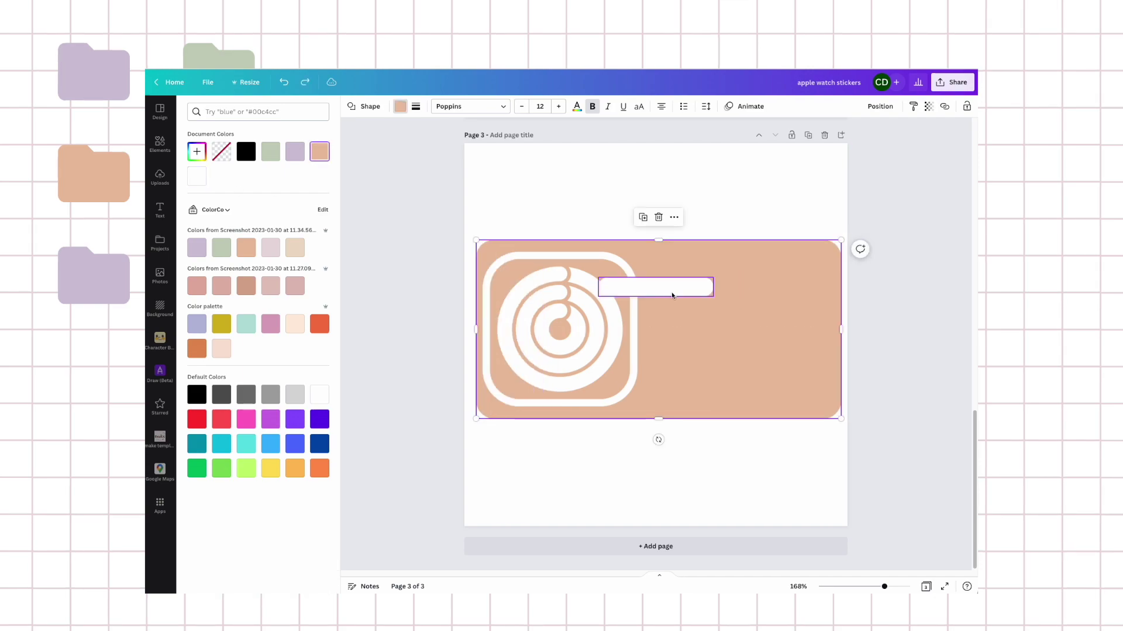
left_click_drag(721, 246, 719, 210)
Move the white bar right of the icon, reduce its corner rounding, and resize it
left_click(665, 291)
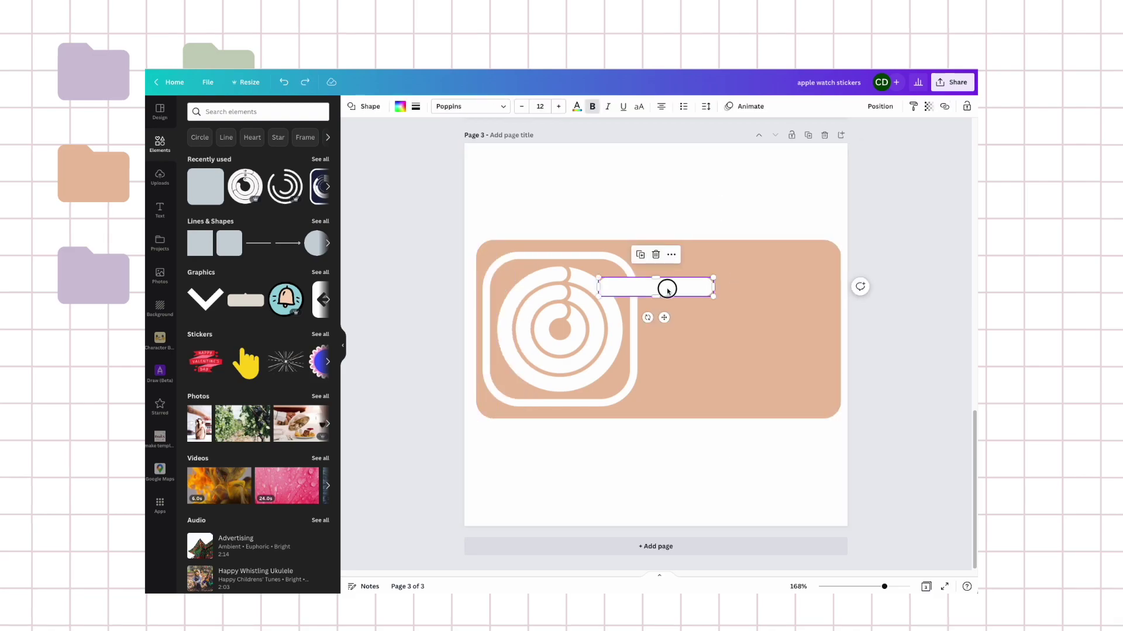
left_click_drag(665, 291, 731, 286)
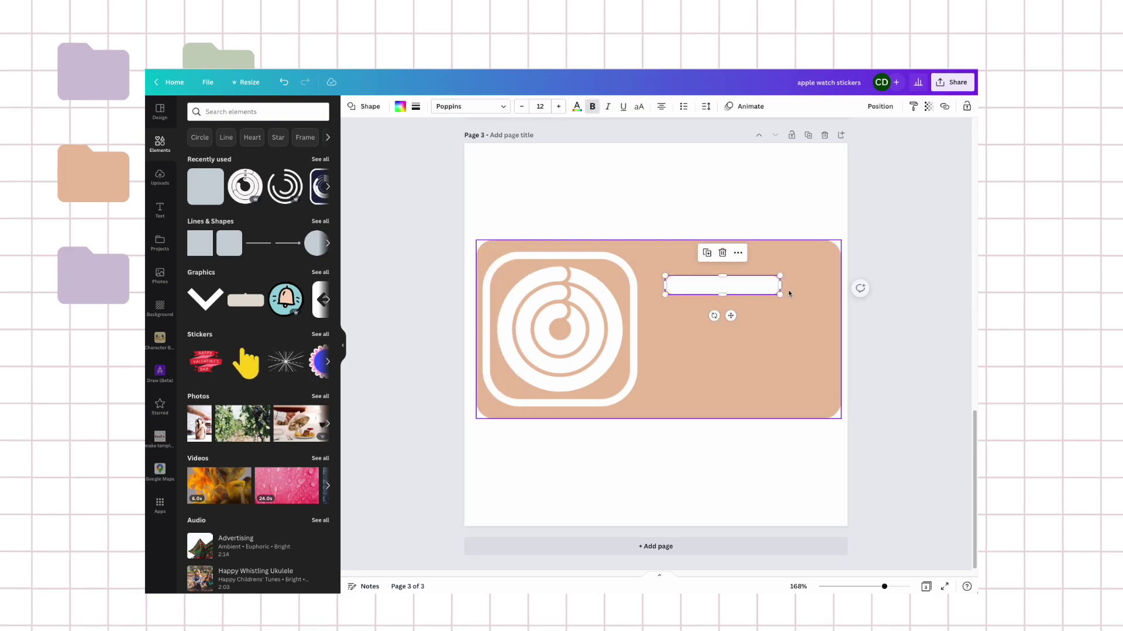
left_click(416, 107)
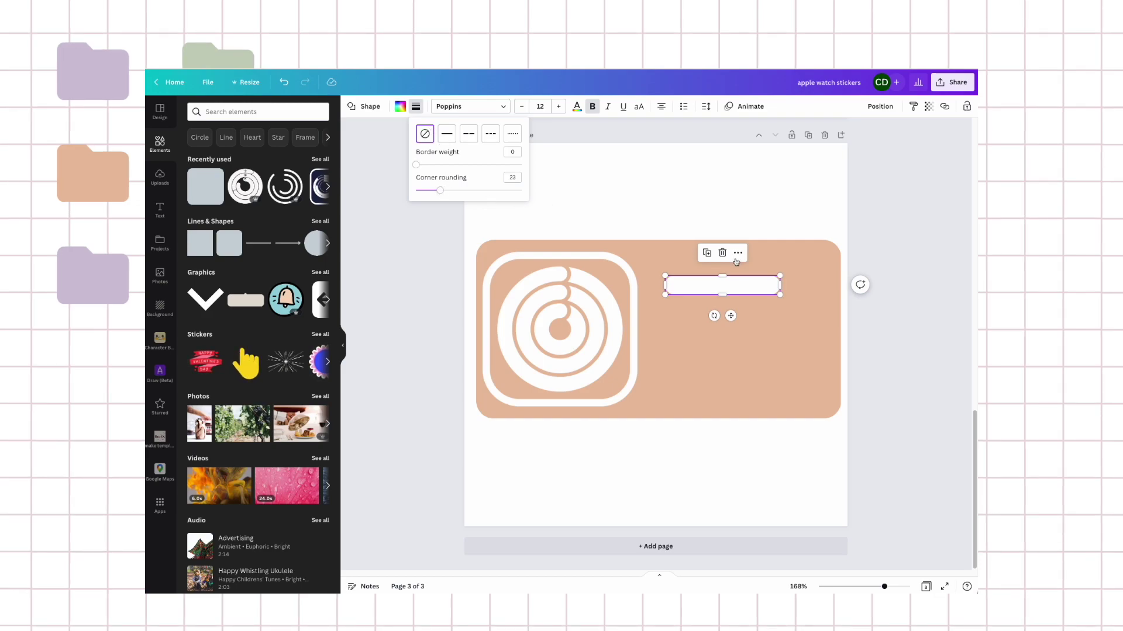
left_click_drag(429, 192, 426, 195)
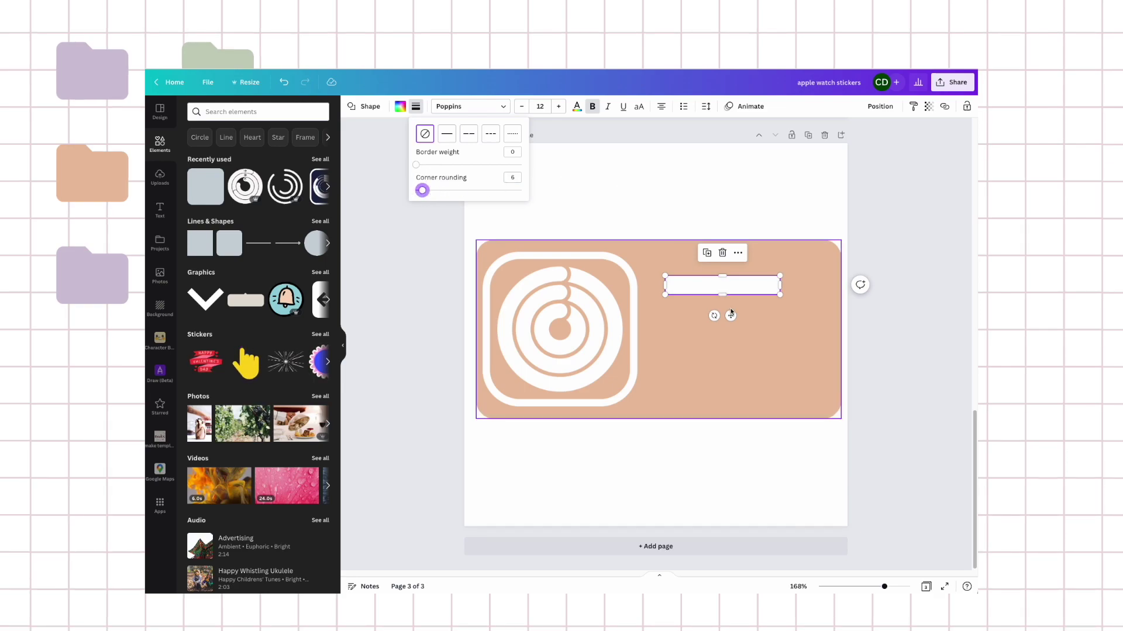
left_click(714, 283)
left_click(719, 322)
left_click_drag(708, 285, 708, 281)
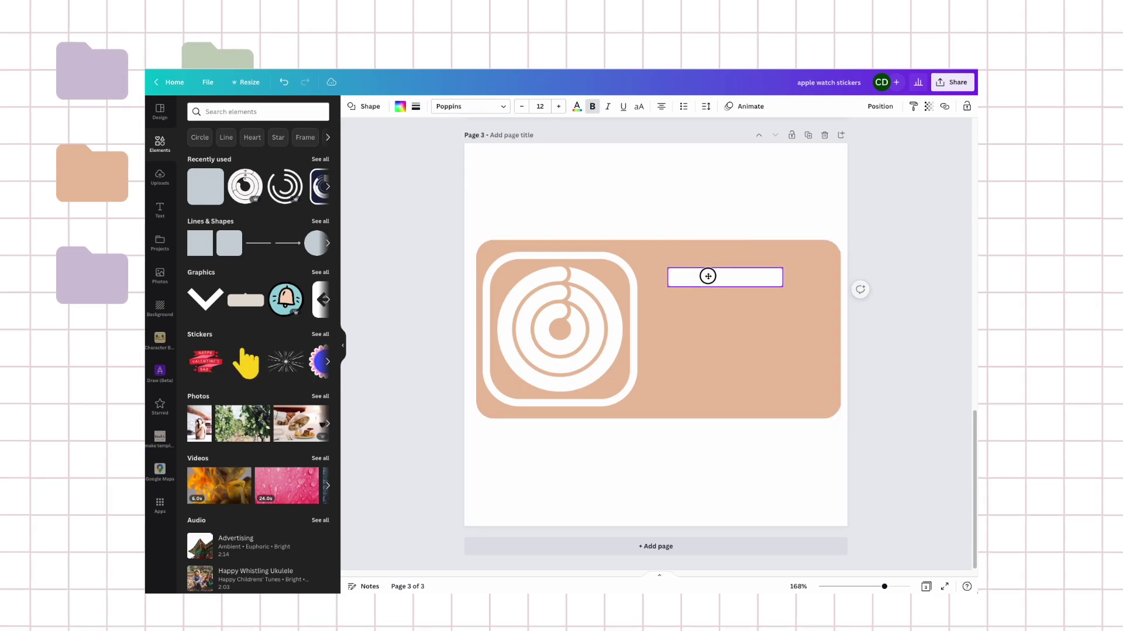
left_click_drag(800, 278, 845, 278)
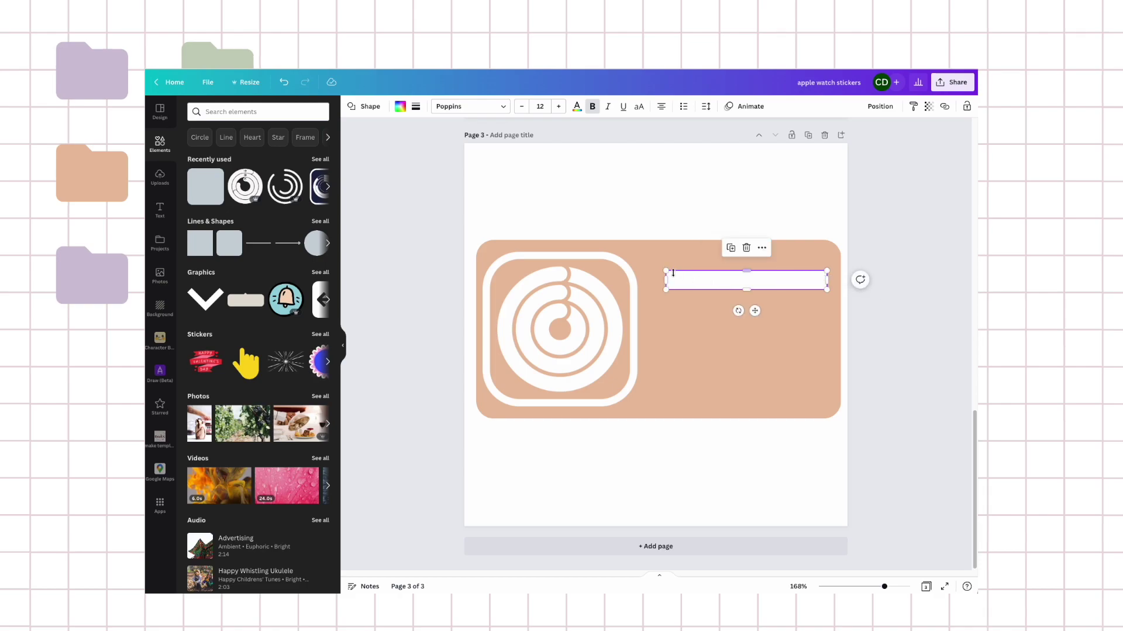
left_click_drag(666, 279, 681, 280)
left_click_drag(753, 288, 725, 323)
left_click(743, 301)
Duplicate the bar down to the card's bottom and space all three bars evenly vertically
key("ctrl+d")
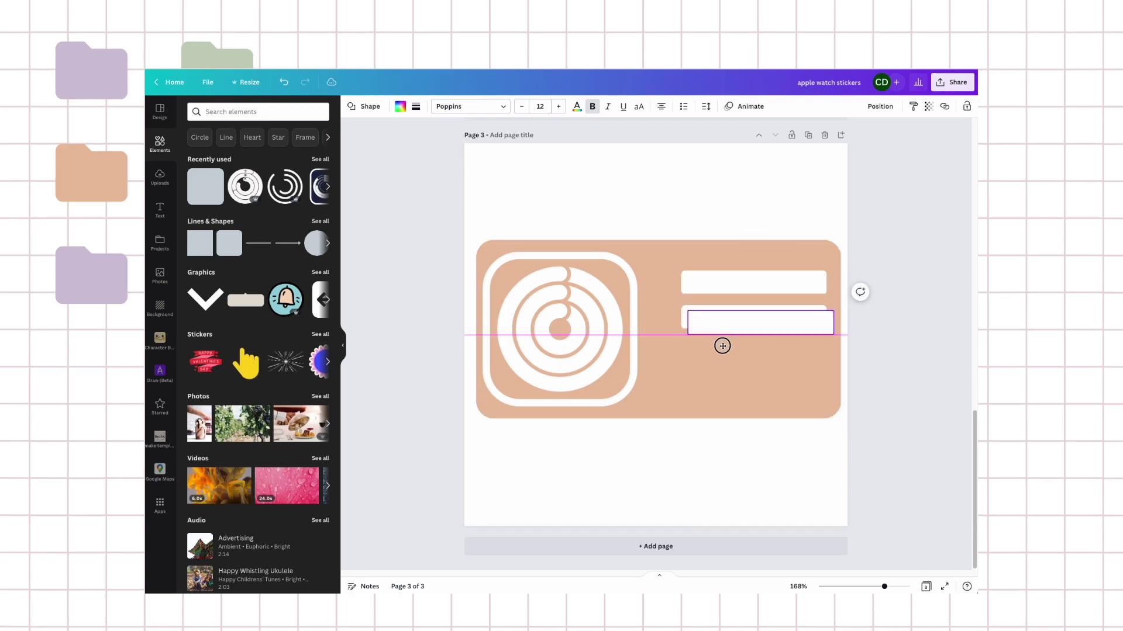
left_click_drag(722, 346, 715, 388)
left_click(742, 283, "shift")
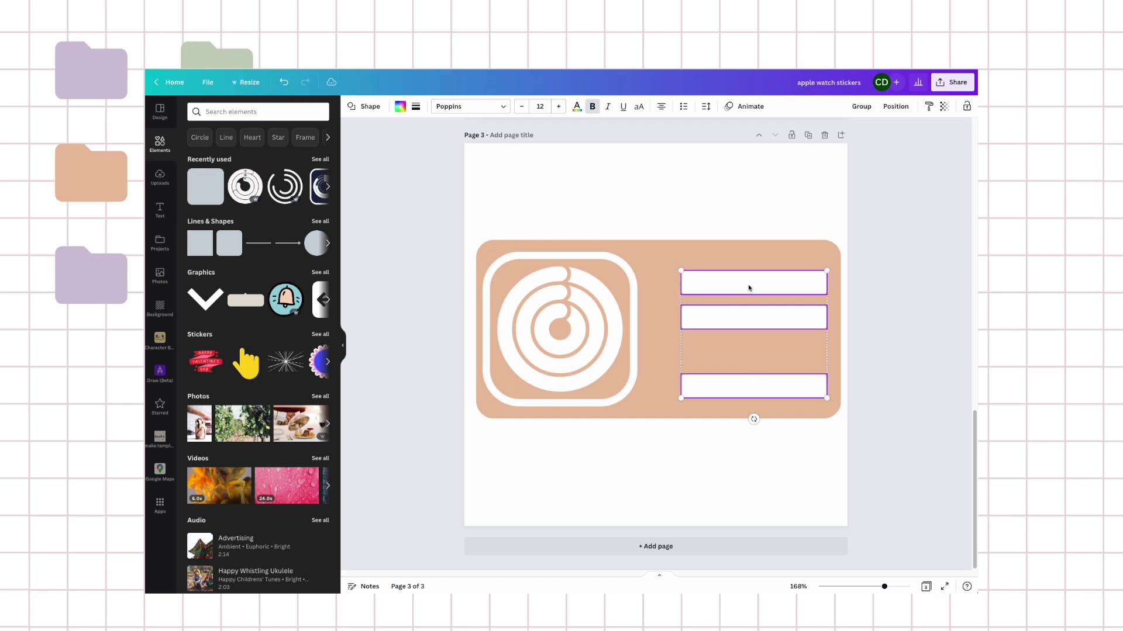
left_click(901, 111)
left_click(777, 280)
left_click(885, 337)
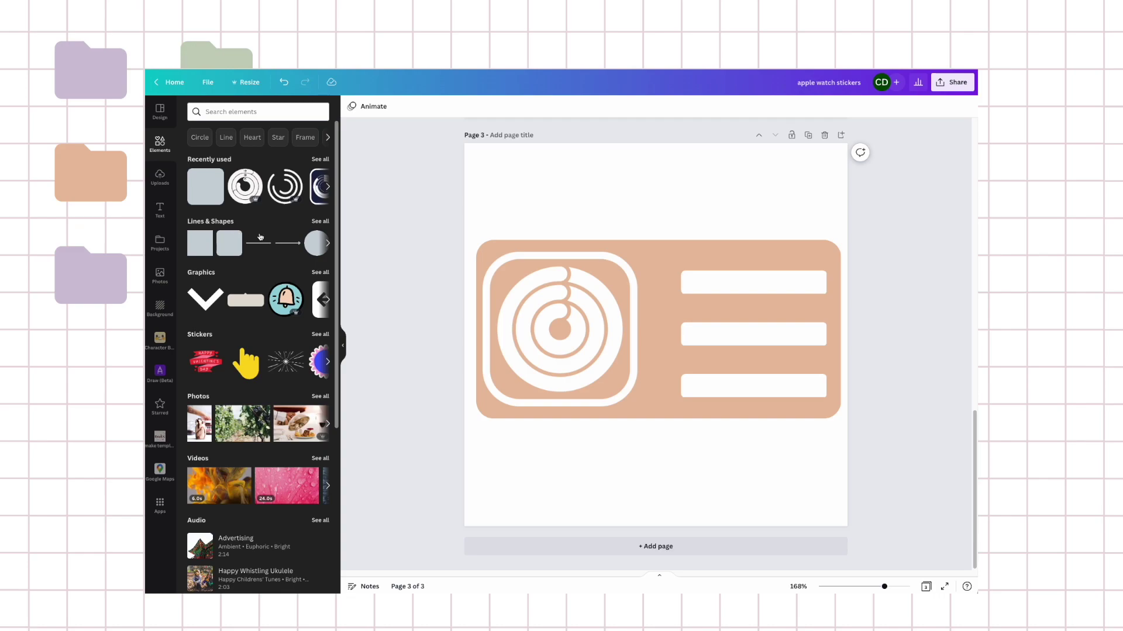
Add a circle with a solid outline and transparent fill, shrunk to a small ring
left_click(328, 243)
left_click(320, 221)
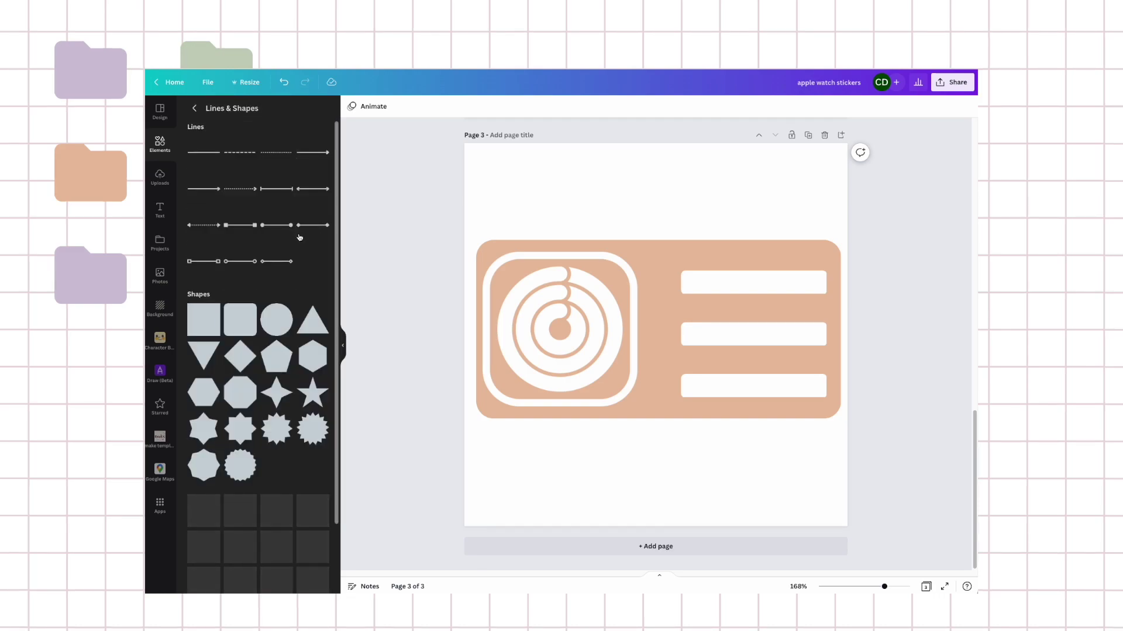
scroll(290, 297, "down", 3)
scroll(290, 296, "up", 3)
left_click(276, 320)
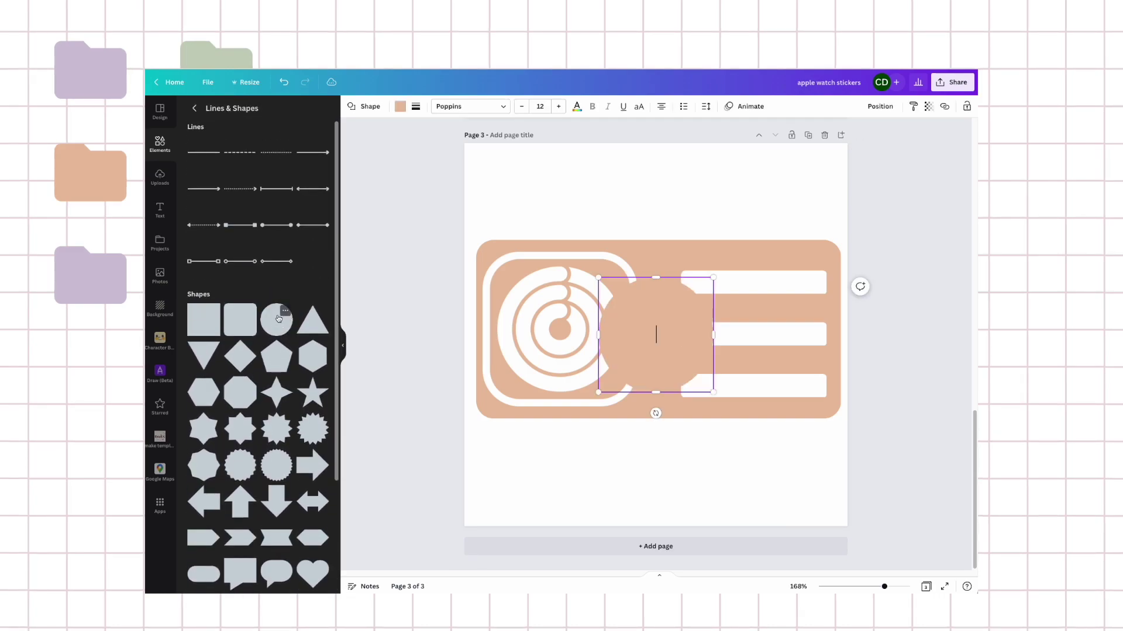
left_click(415, 108)
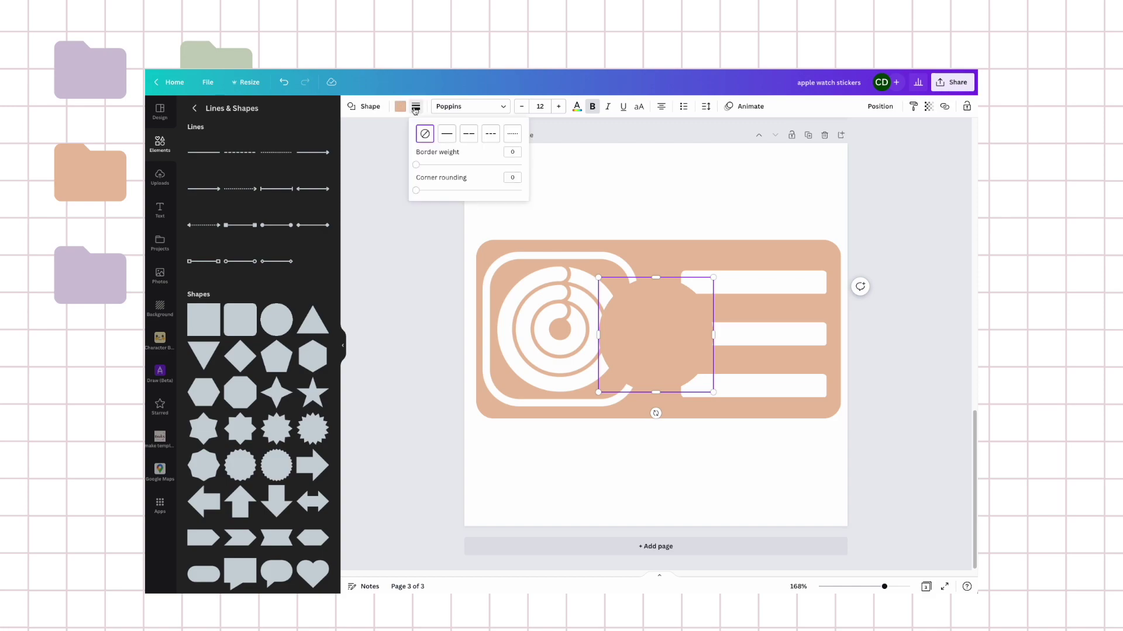
left_click(447, 135)
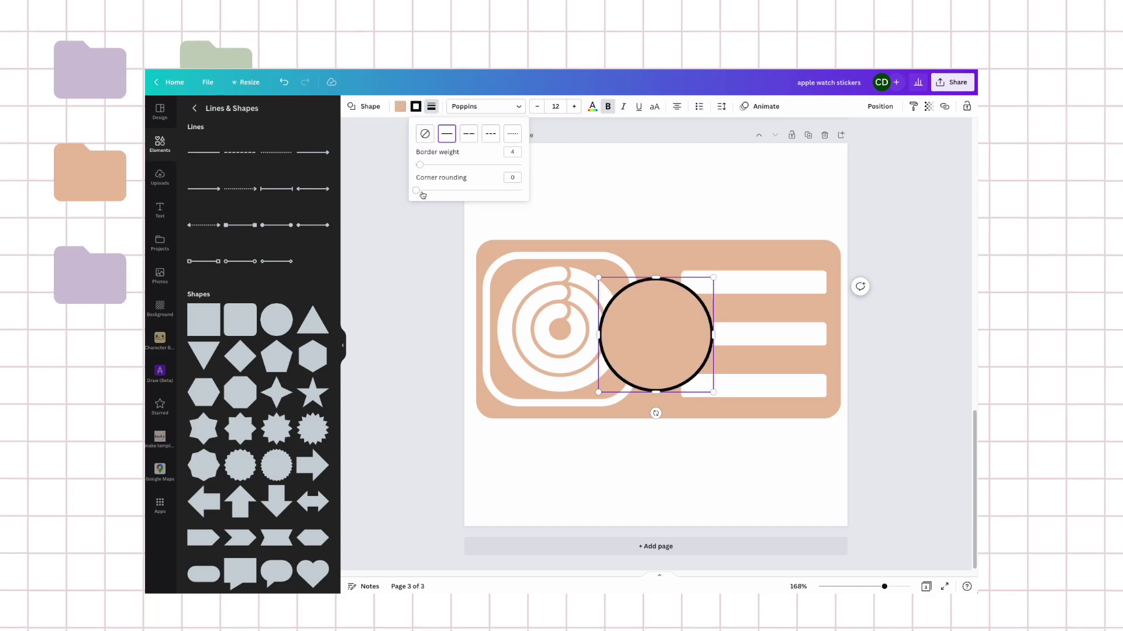
left_click(400, 106)
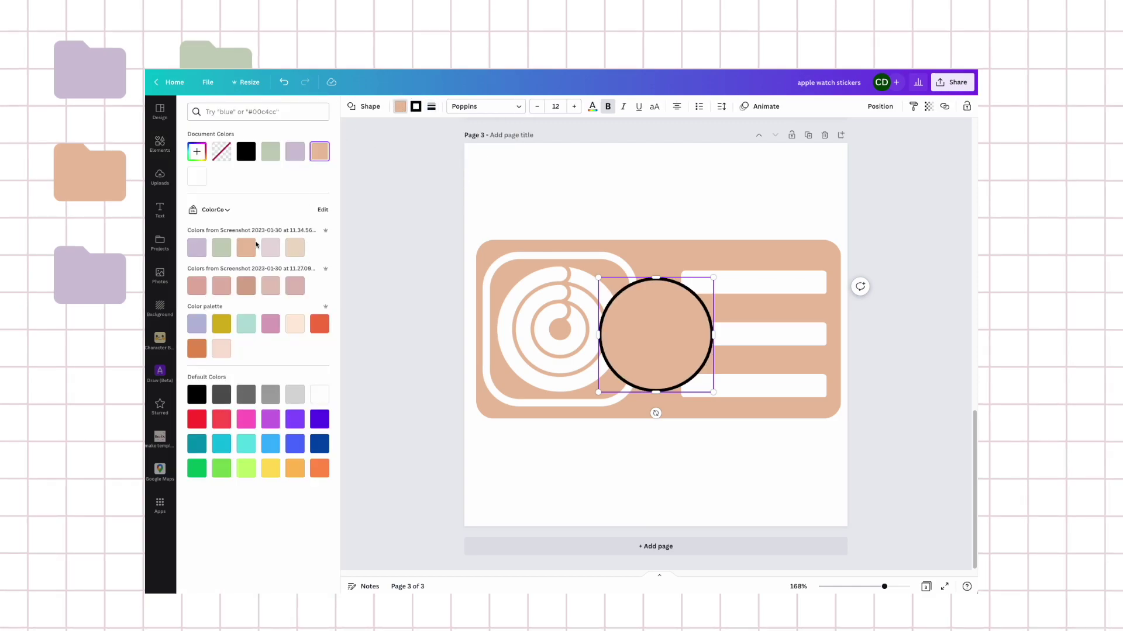
left_click(197, 176)
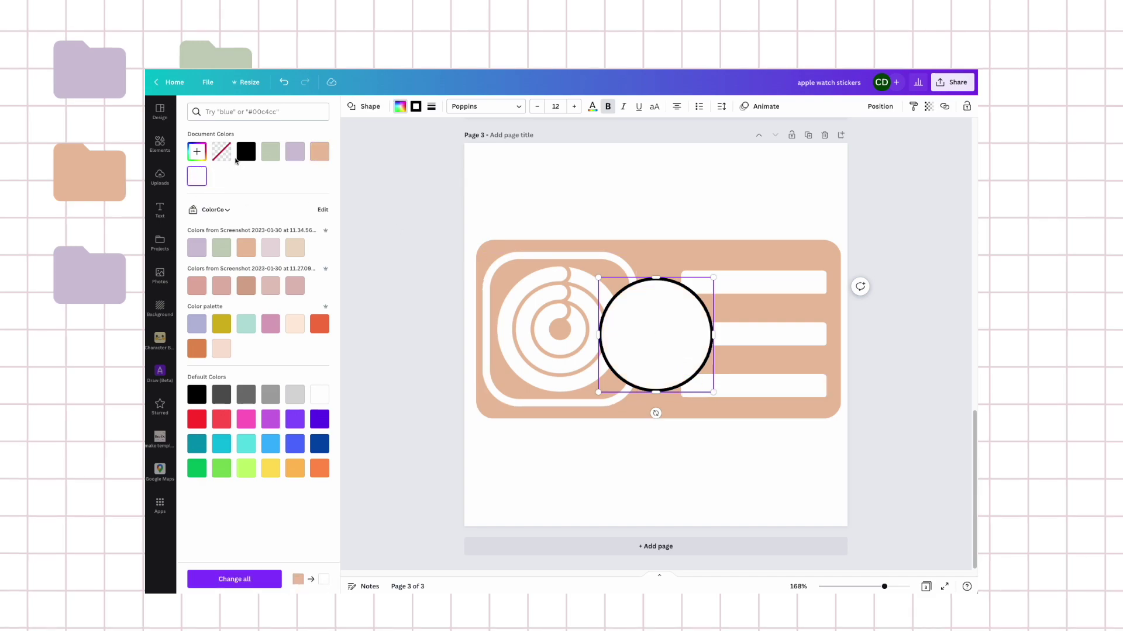
left_click(225, 155)
left_click_drag(713, 392, 666, 336)
Duplicate the ring twice beside the bars and tidy the three rings into an even column
key("ctrl+d")
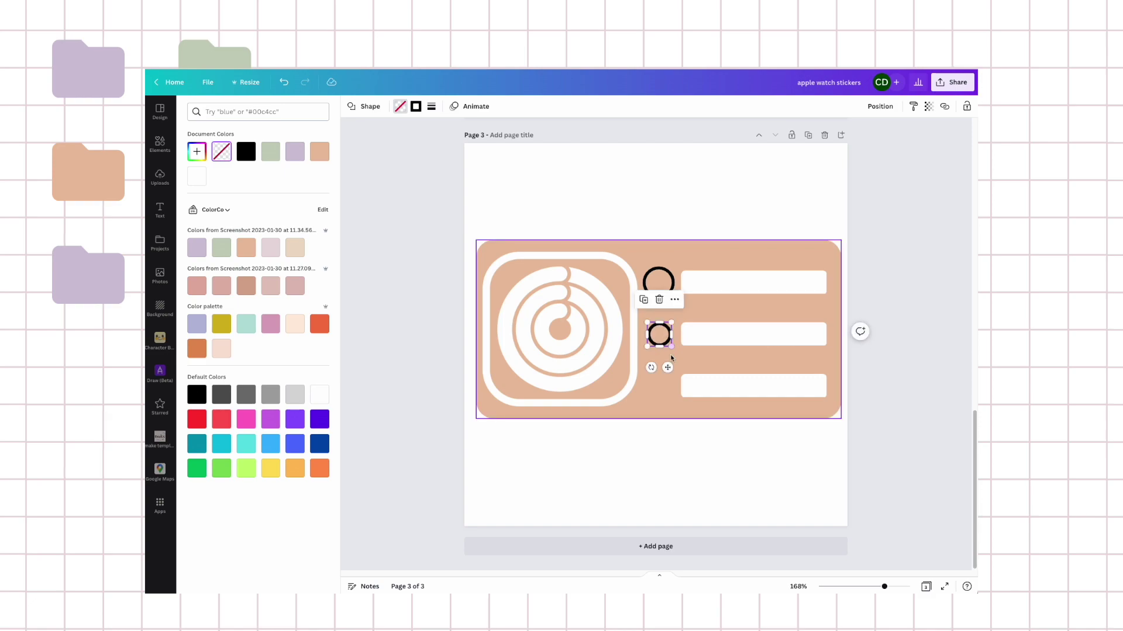
key("ctrl+d")
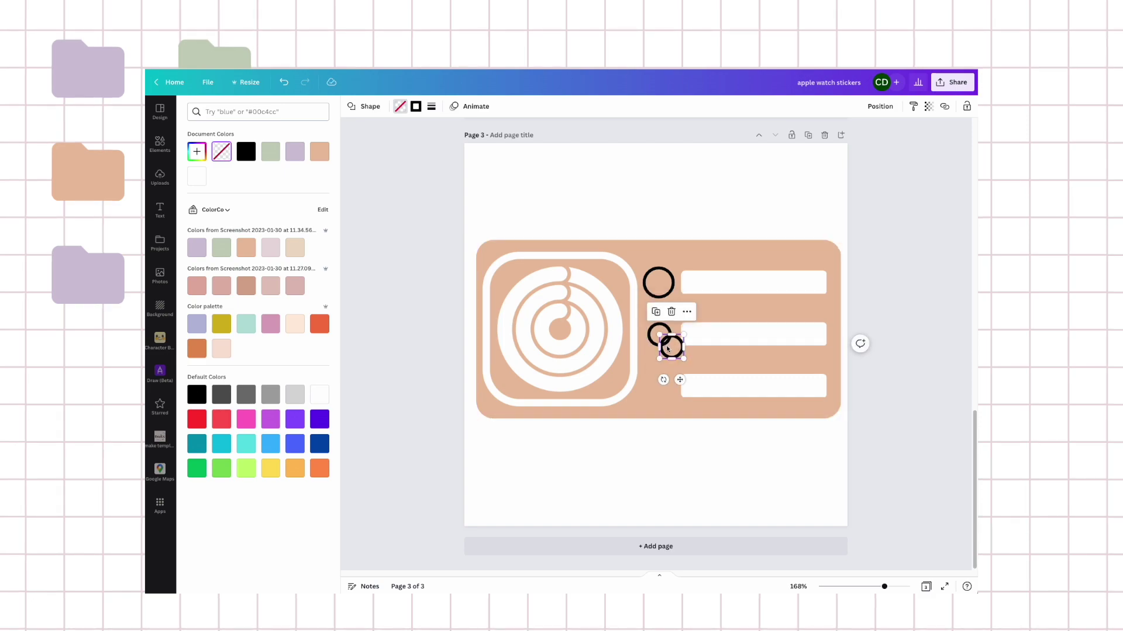
left_click_drag(667, 350, 662, 385)
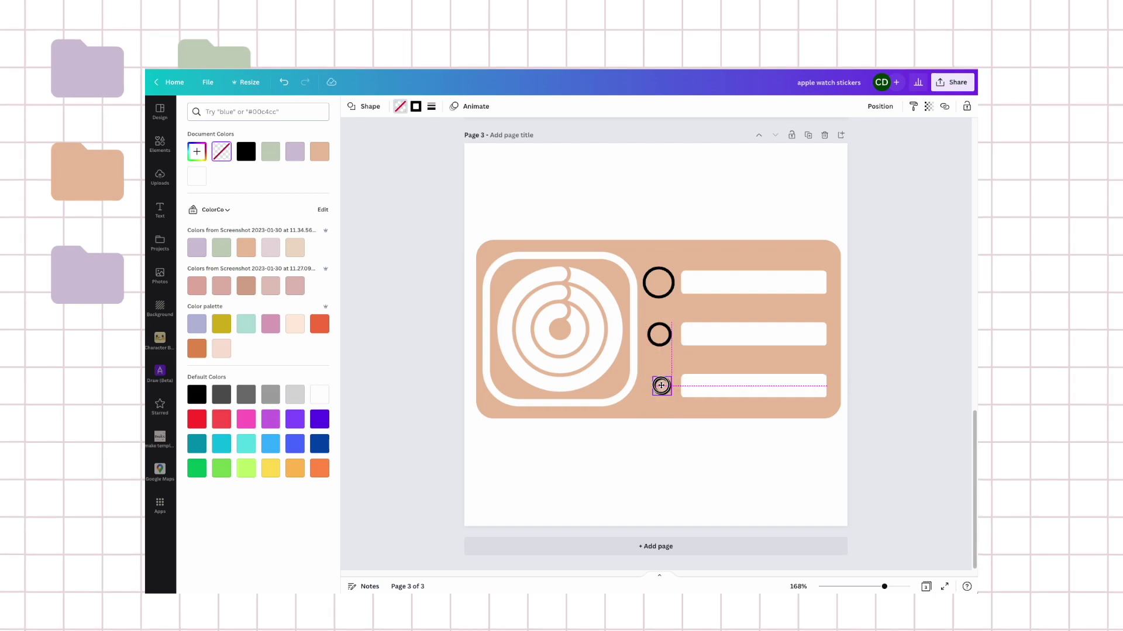
left_click(664, 287, "shift")
left_click(659, 334, "shift")
left_click(895, 106)
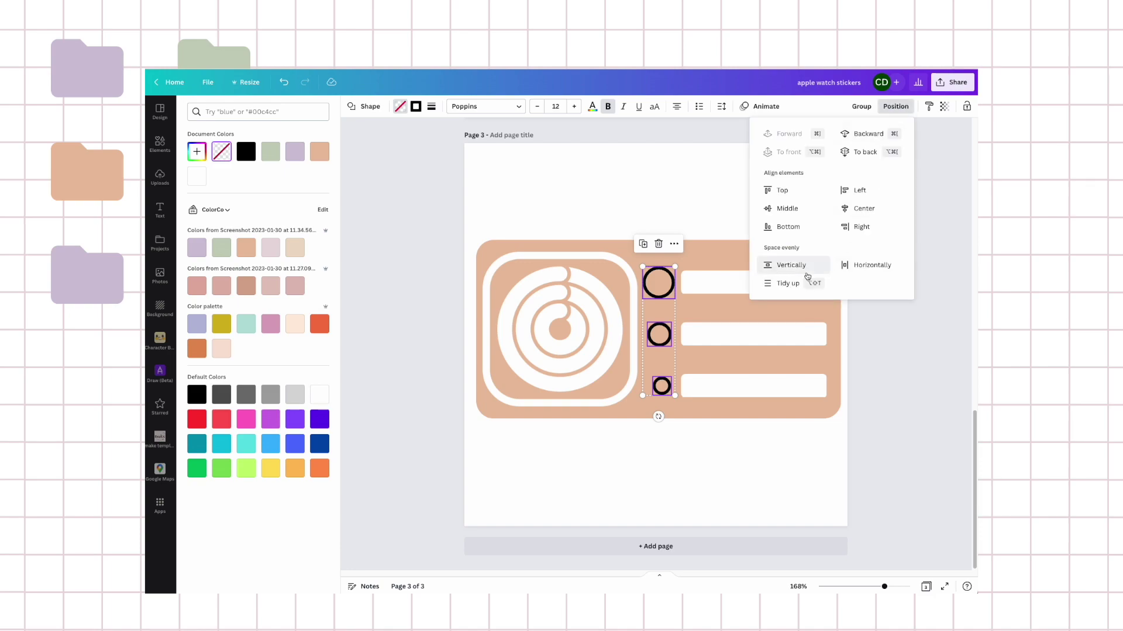
left_click(785, 283)
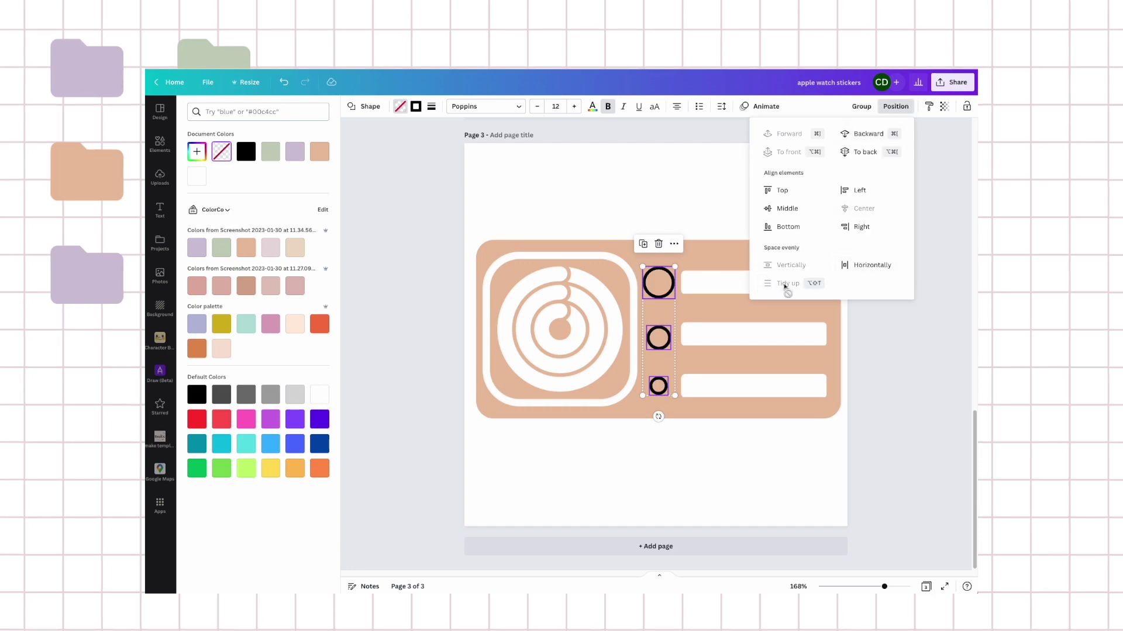
left_click(891, 324)
left_click(729, 195)
Set the outlines of all three rings to white
left_click(668, 291)
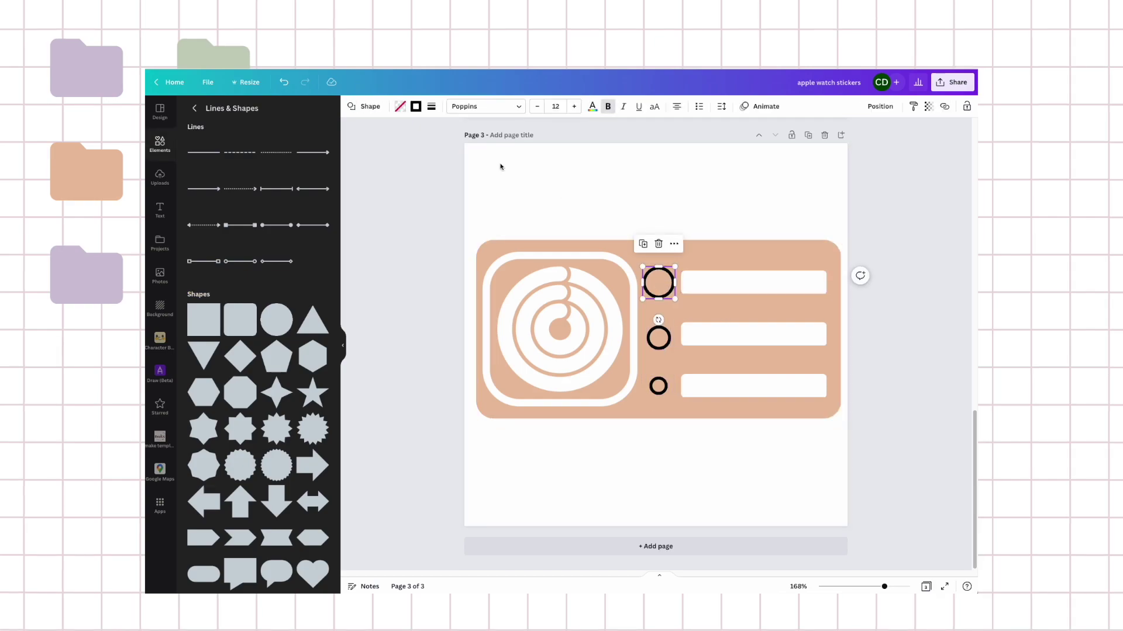
left_click(415, 107)
left_click(319, 151)
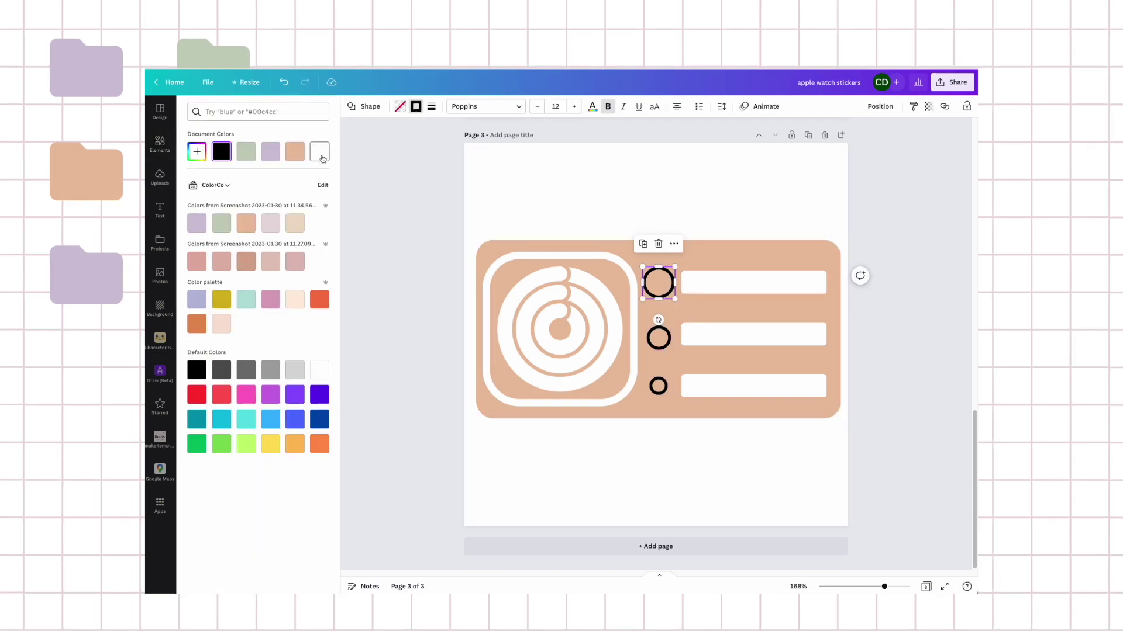
left_click_drag(684, 459, 642, 290)
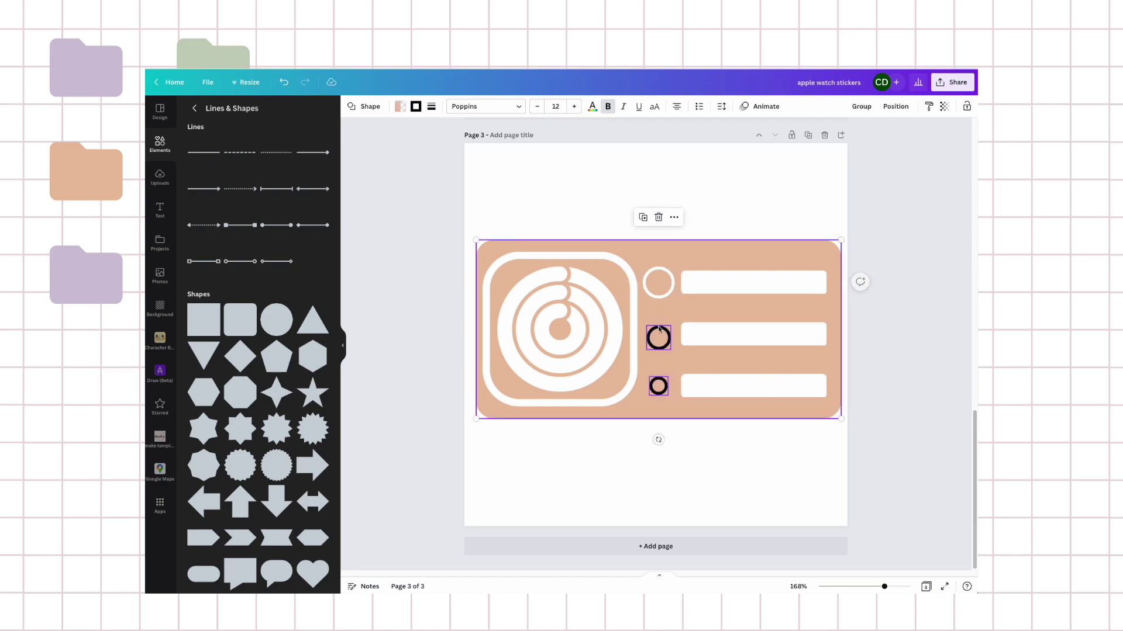
left_click(416, 106)
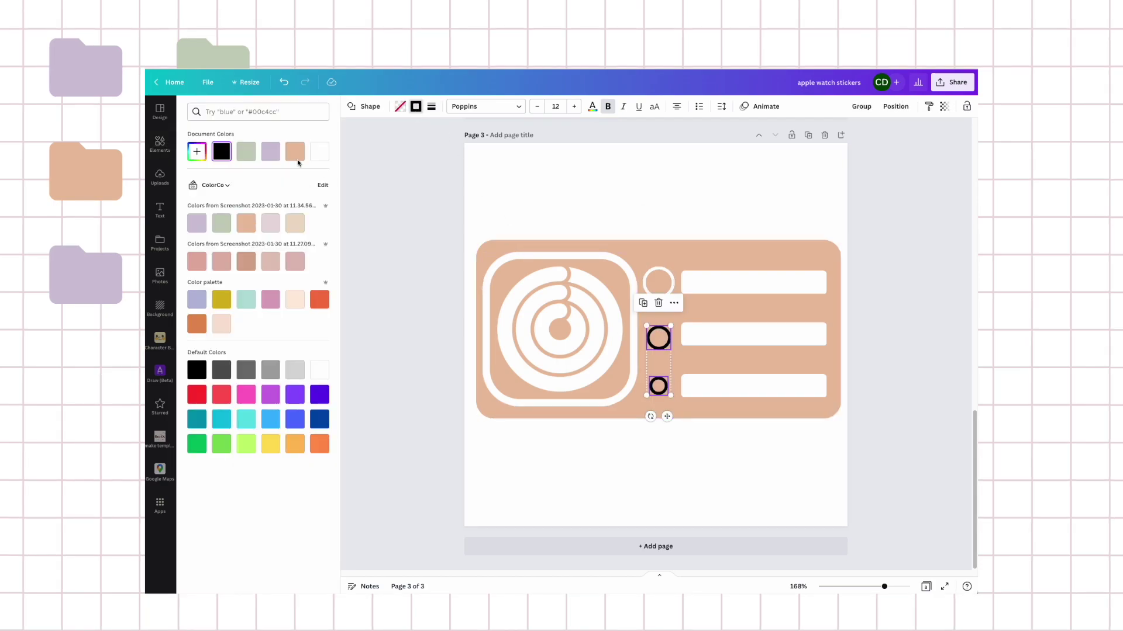
left_click(319, 151)
left_click(879, 247)
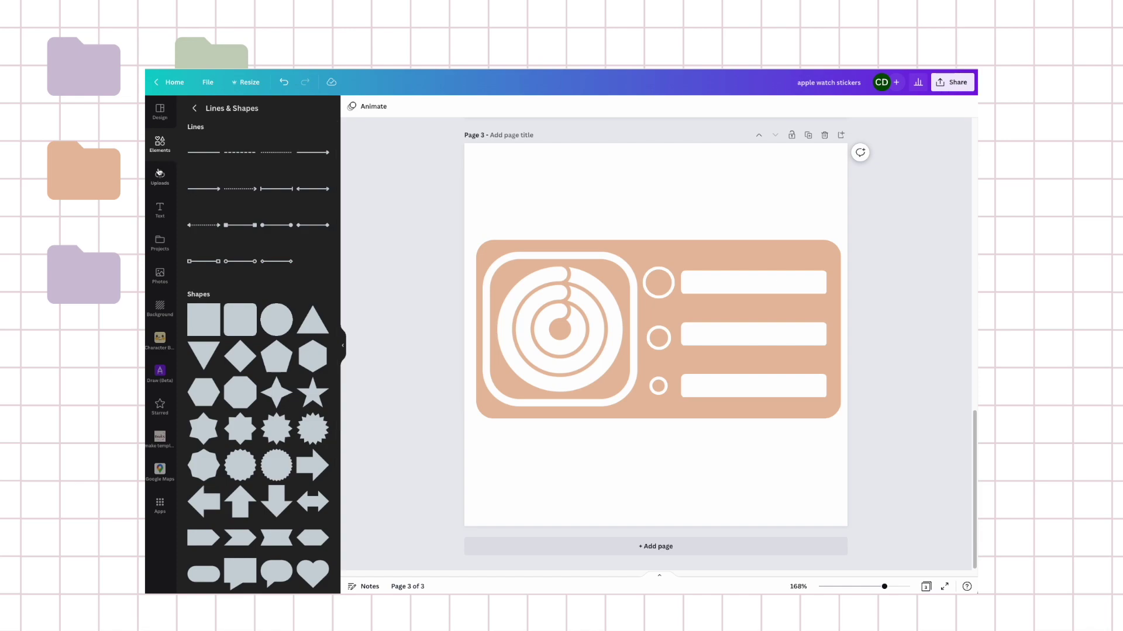
left_click(159, 209)
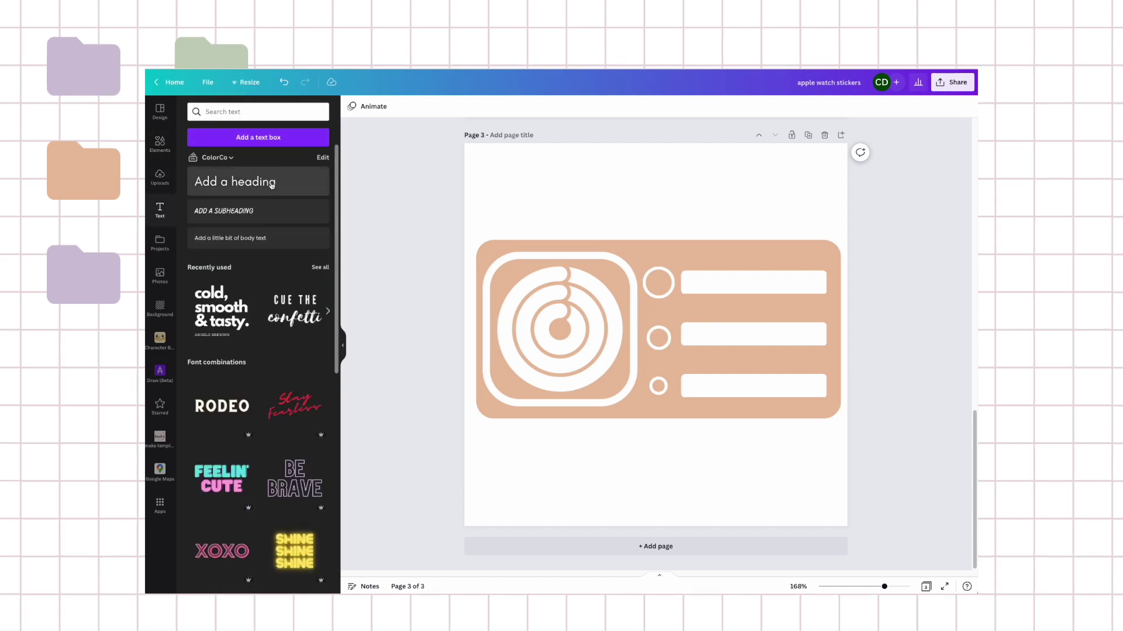
Add a 'move' label above the top bar and a copy reading 'exercise' above the middle bar
left_click(234, 239)
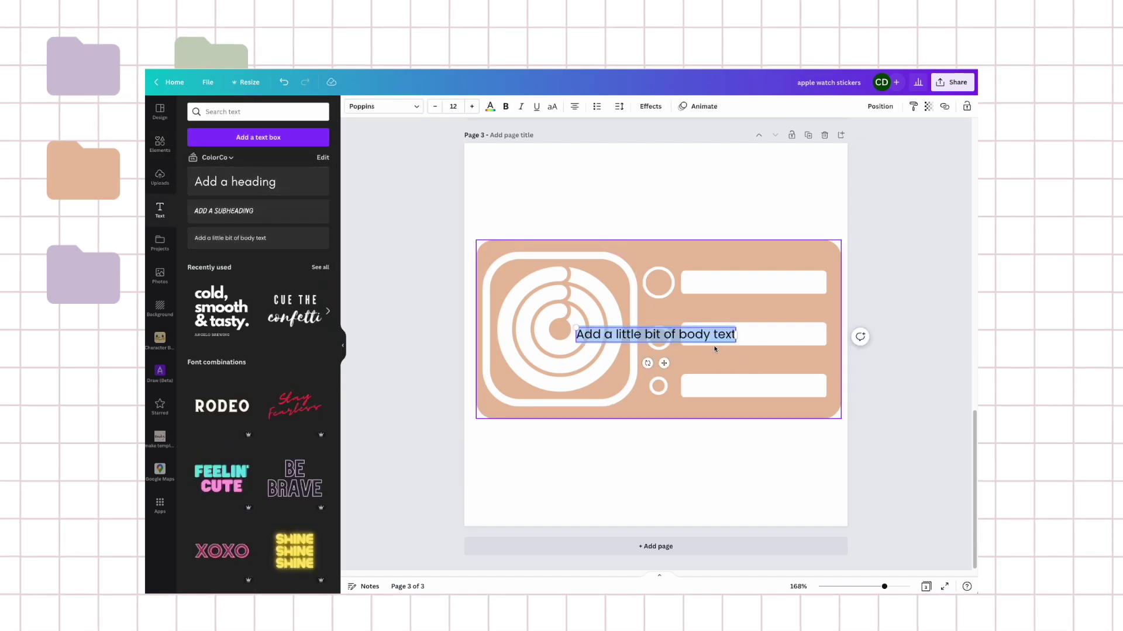
left_click_drag(665, 364, 759, 283)
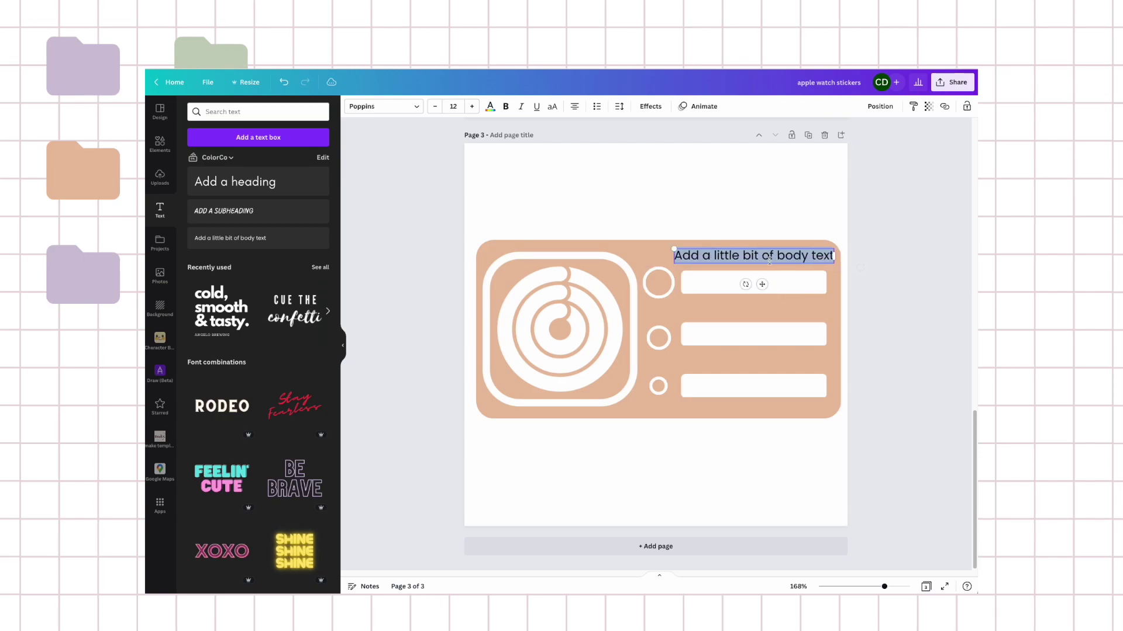
type("move")
left_click(806, 236)
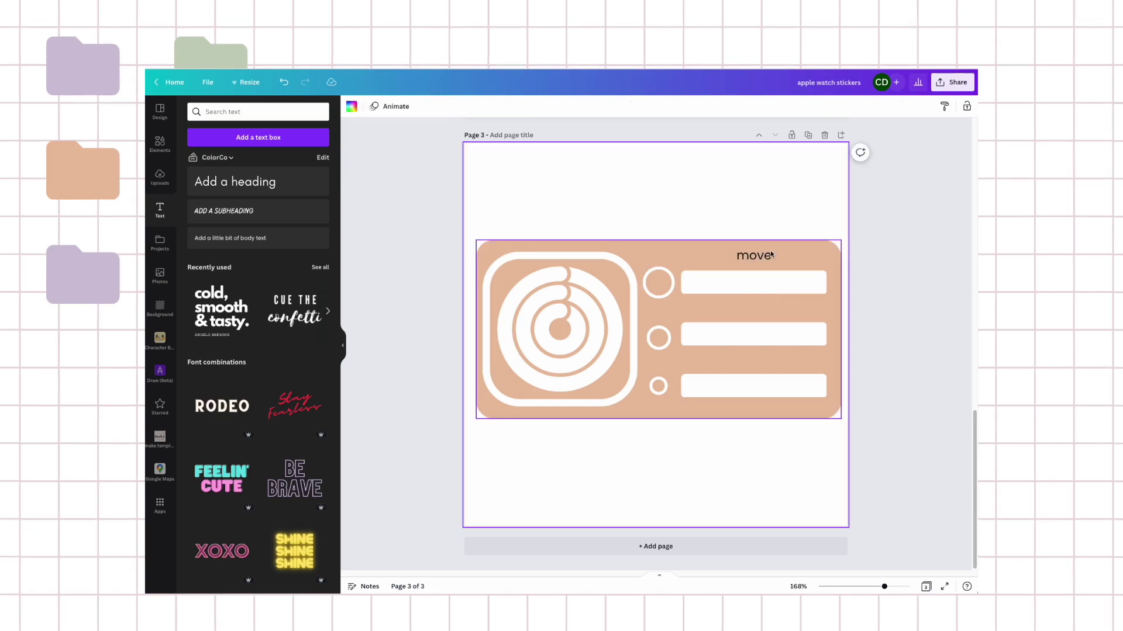
left_click(754, 255)
key("ctrl+d")
left_click_drag(752, 271, 750, 307)
double_click(751, 310)
type("e")
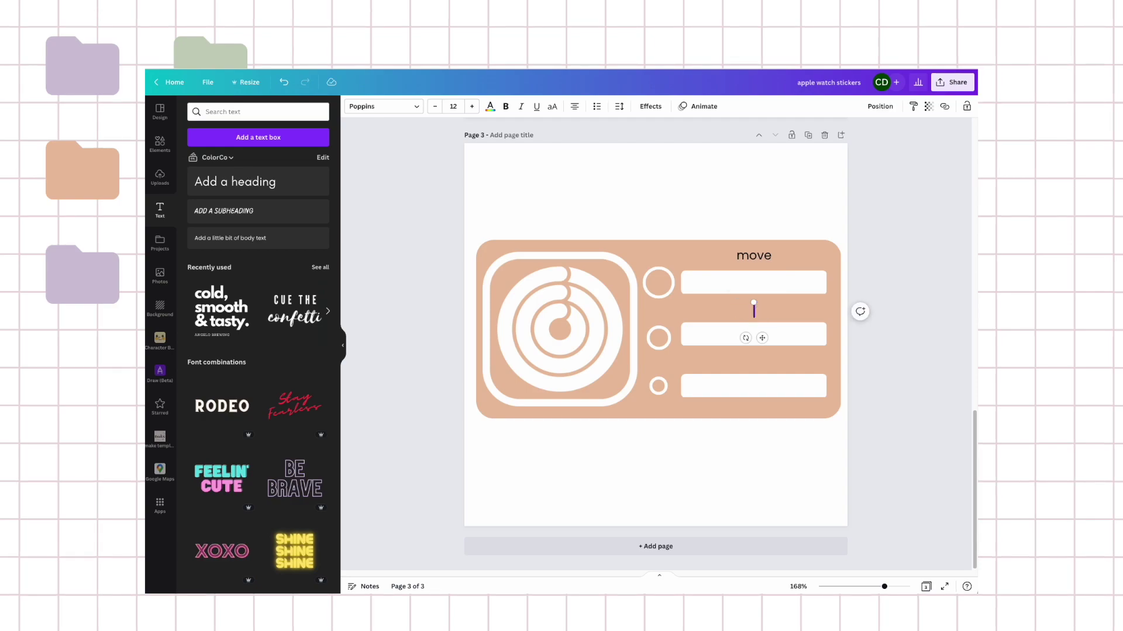
type("exercise")
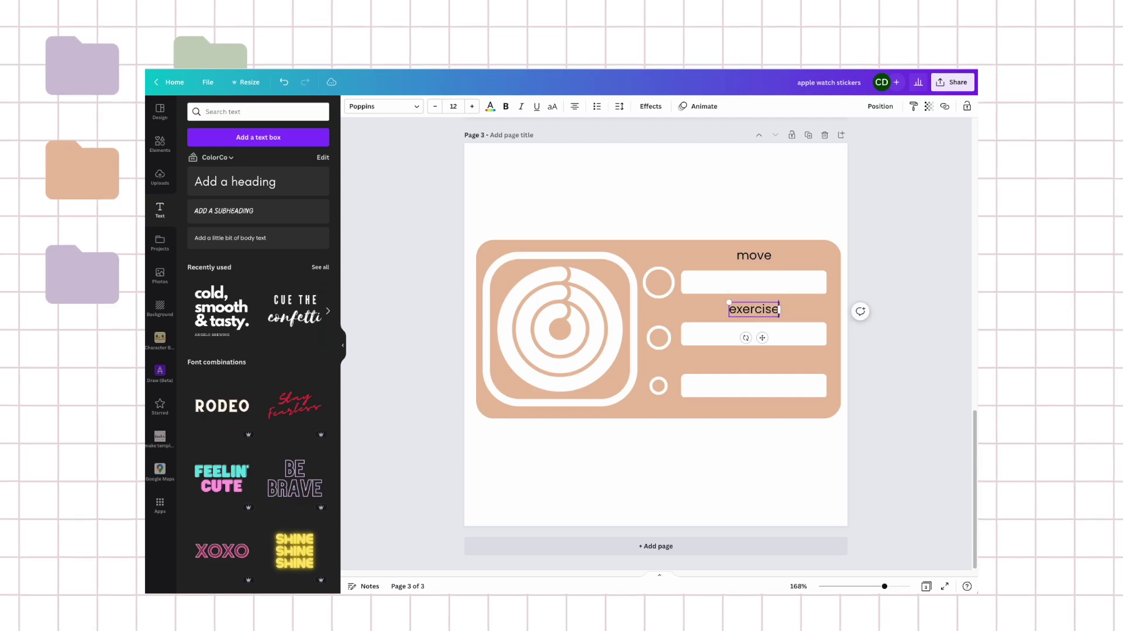
left_click(764, 369)
Duplicate the 'move' label again as 'stand' above the bottom bar
left_click(753, 255)
key("ctrl+d")
left_click_drag(763, 271, 752, 362)
double_click(756, 361)
type("stabd")
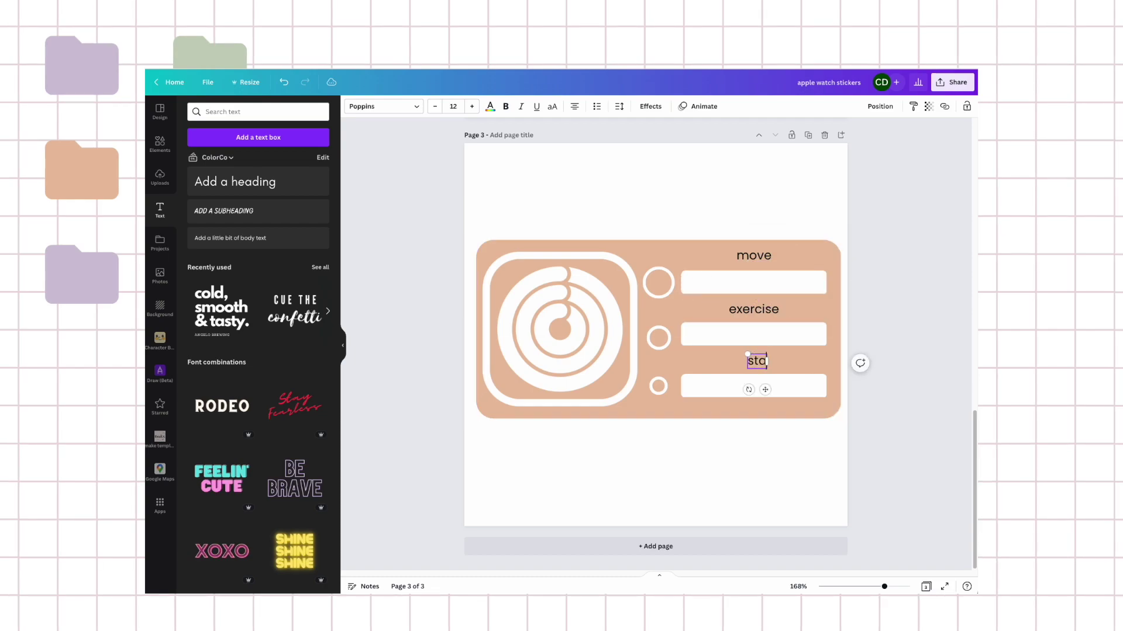
key("BackSpace")
key("BackSpace")
type("nd")
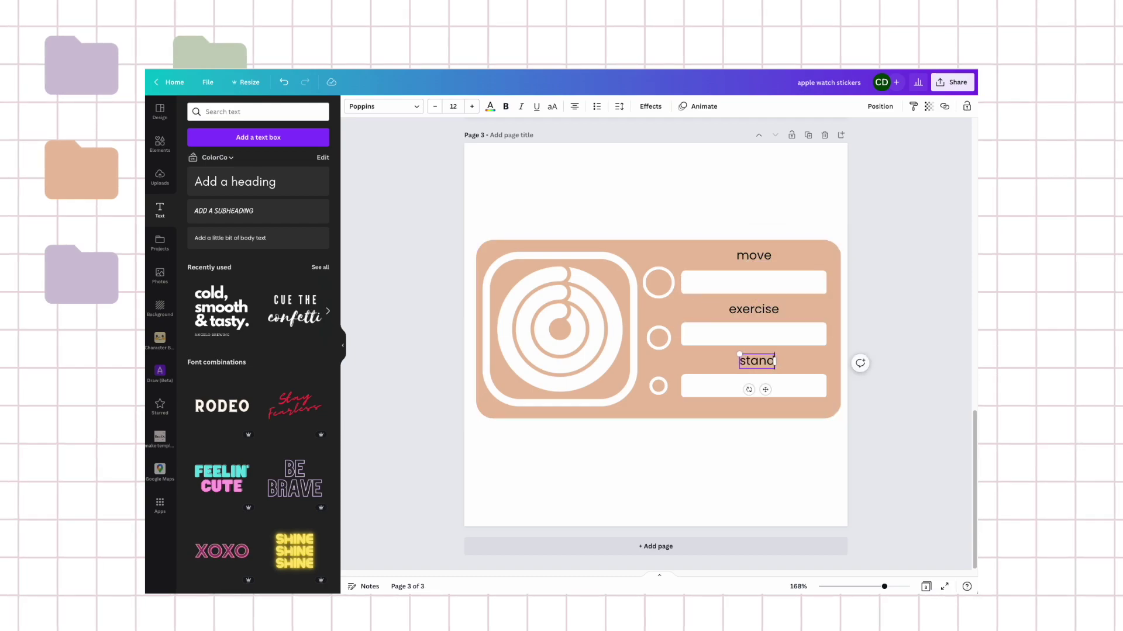
left_click(900, 340)
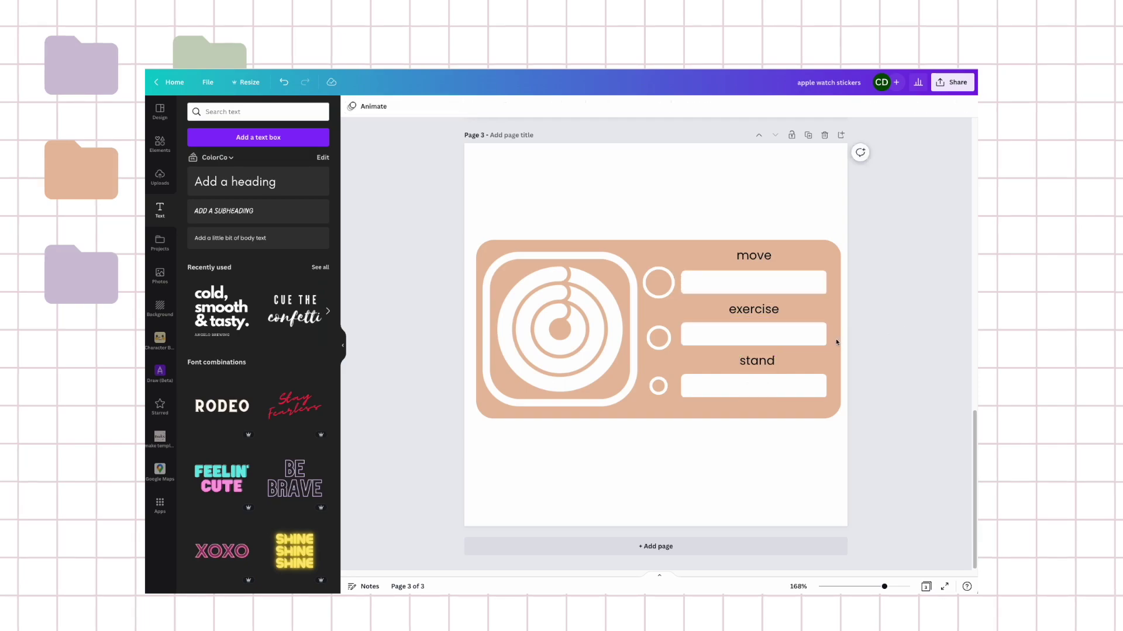
Tidy the move, exercise and stand labels into an evenly spaced column
left_click(740, 256)
left_click(754, 309, "shift")
left_click(756, 361, "shift")
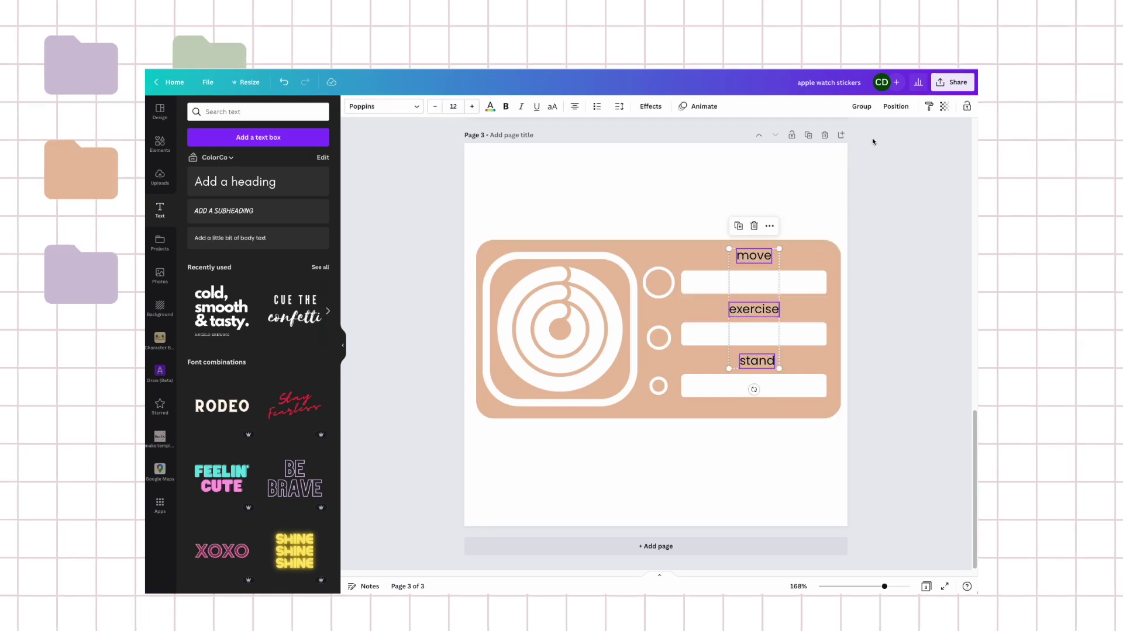
left_click(893, 108)
left_click(772, 282)
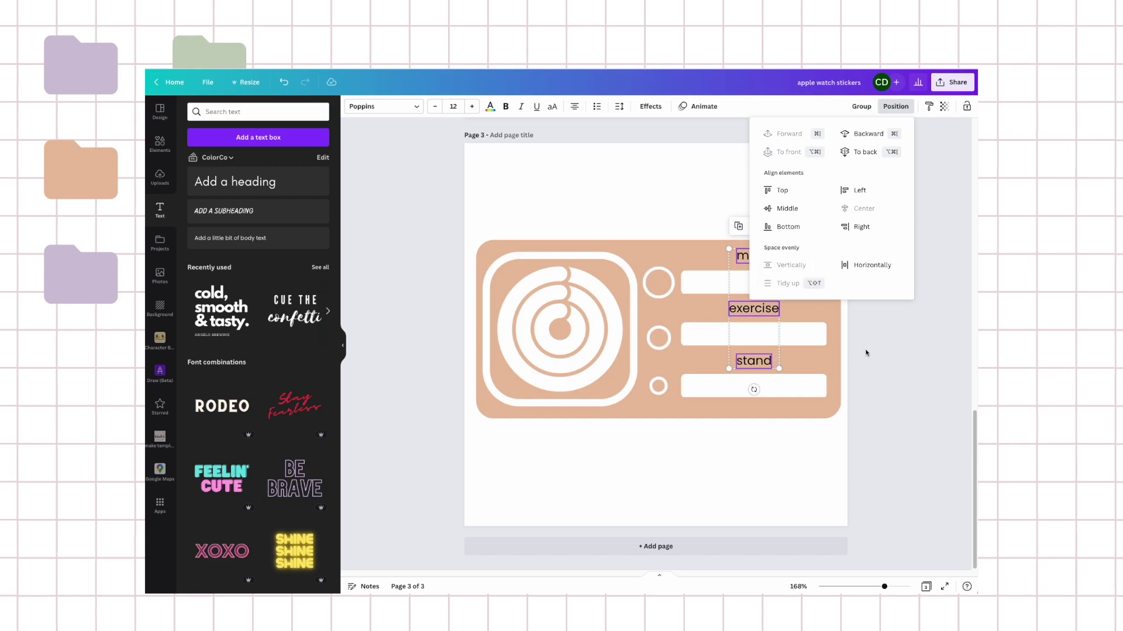
left_click(919, 342)
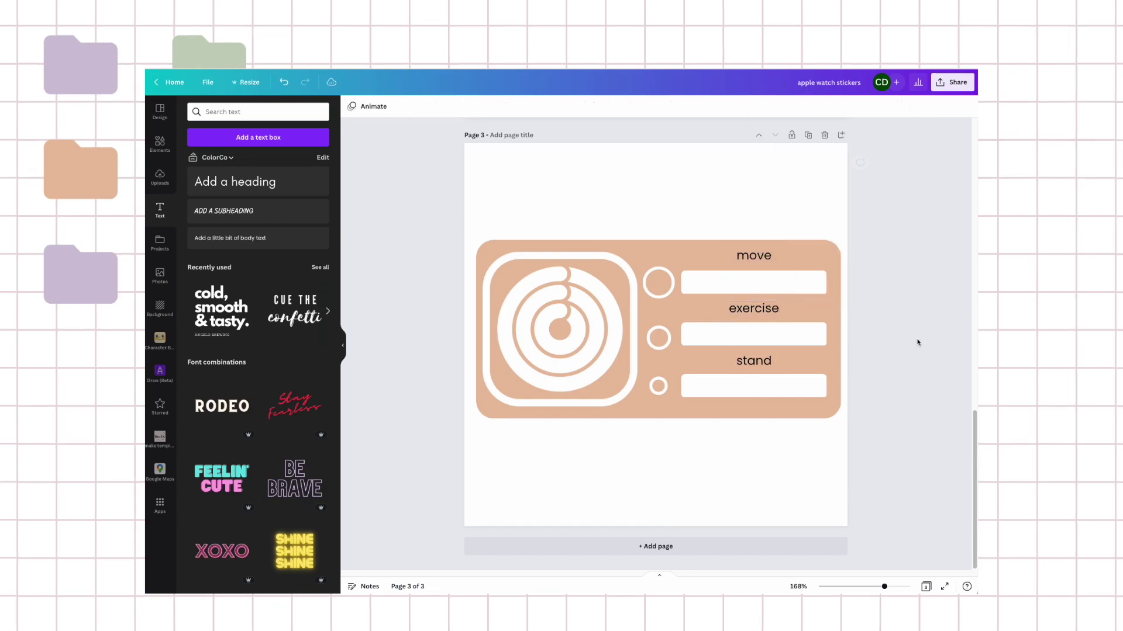
Change the text colour of all three activity labels to white
left_click(754, 255)
left_click(753, 308, "shift")
left_click(754, 361, "shift")
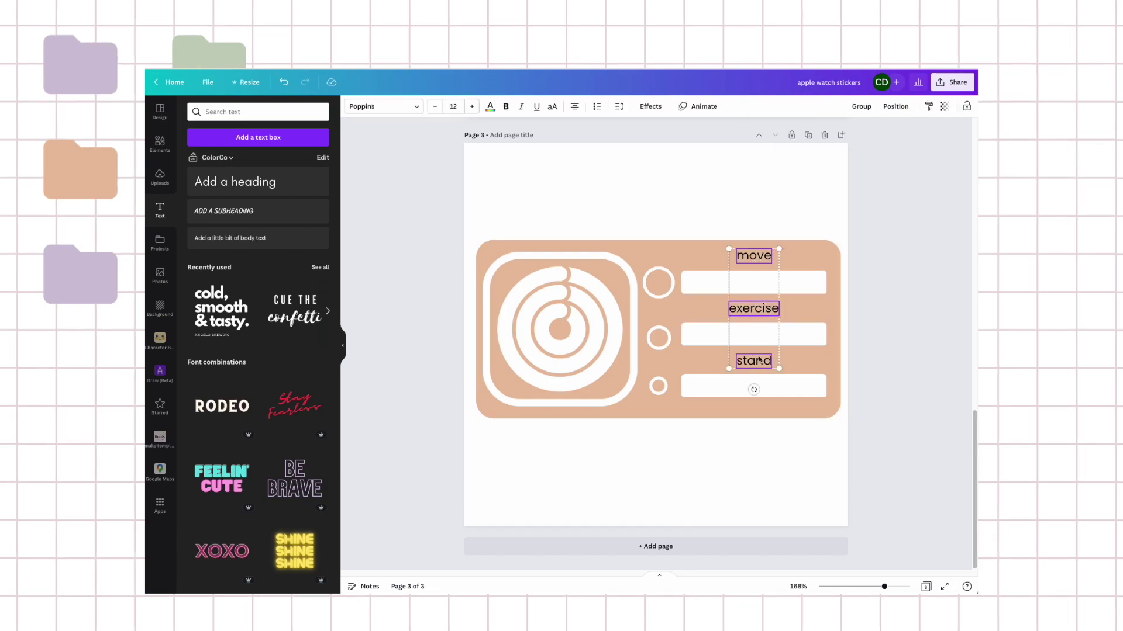
left_click(490, 107)
left_click(323, 150)
key("Escape")
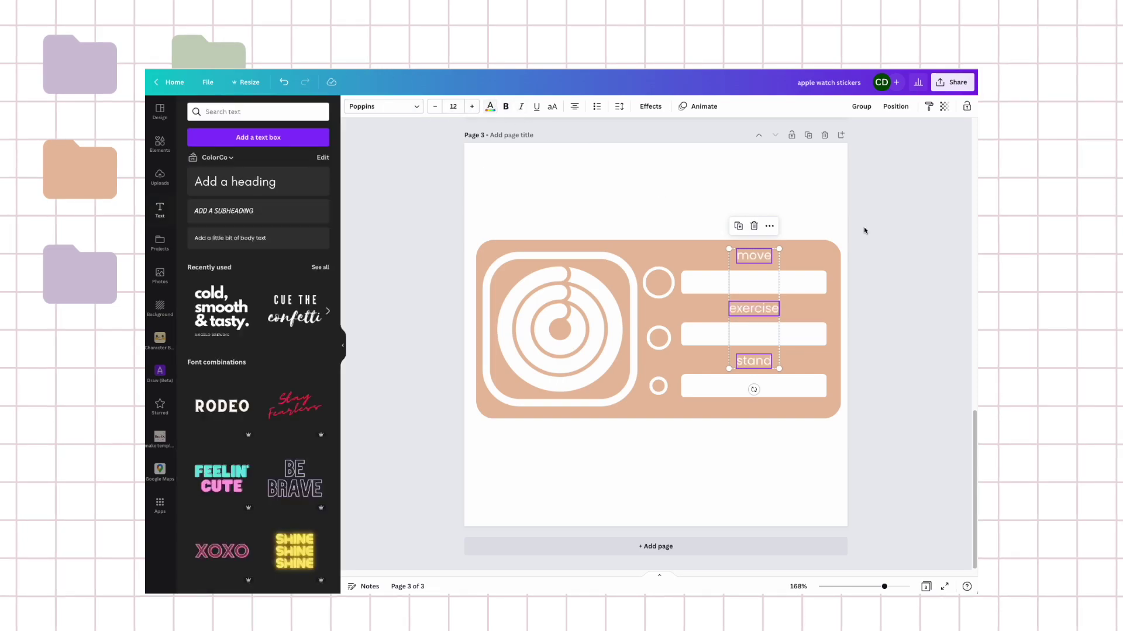
left_click(915, 253)
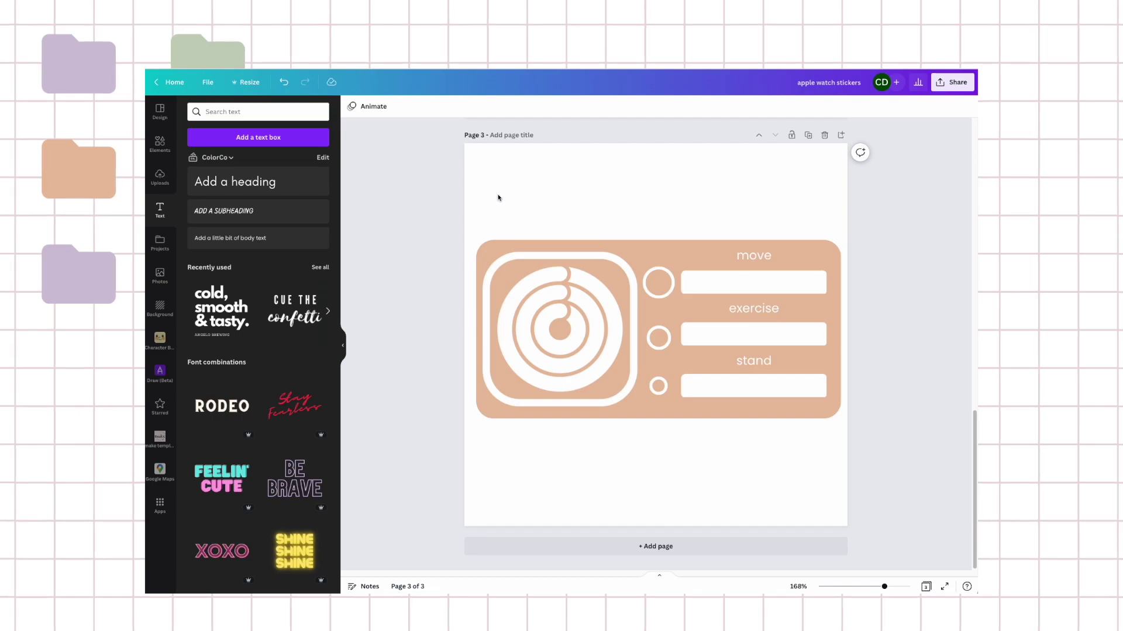
left_click(656, 255)
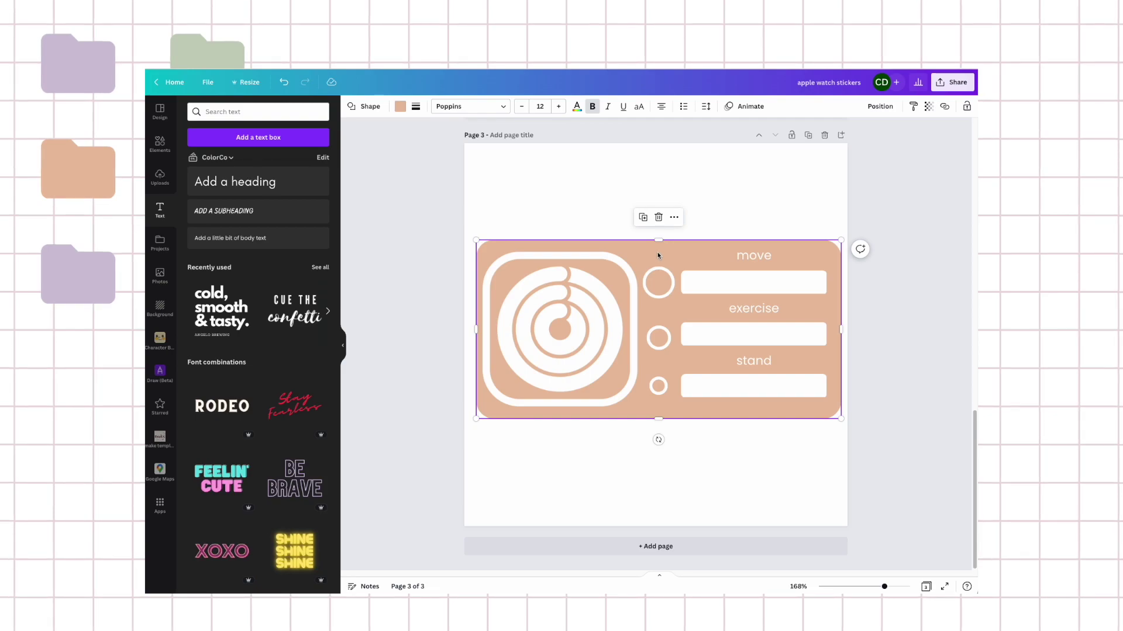
Duplicate the peach card shape and give the copy a solid weight-4 border with rounding 19
left_click(738, 198)
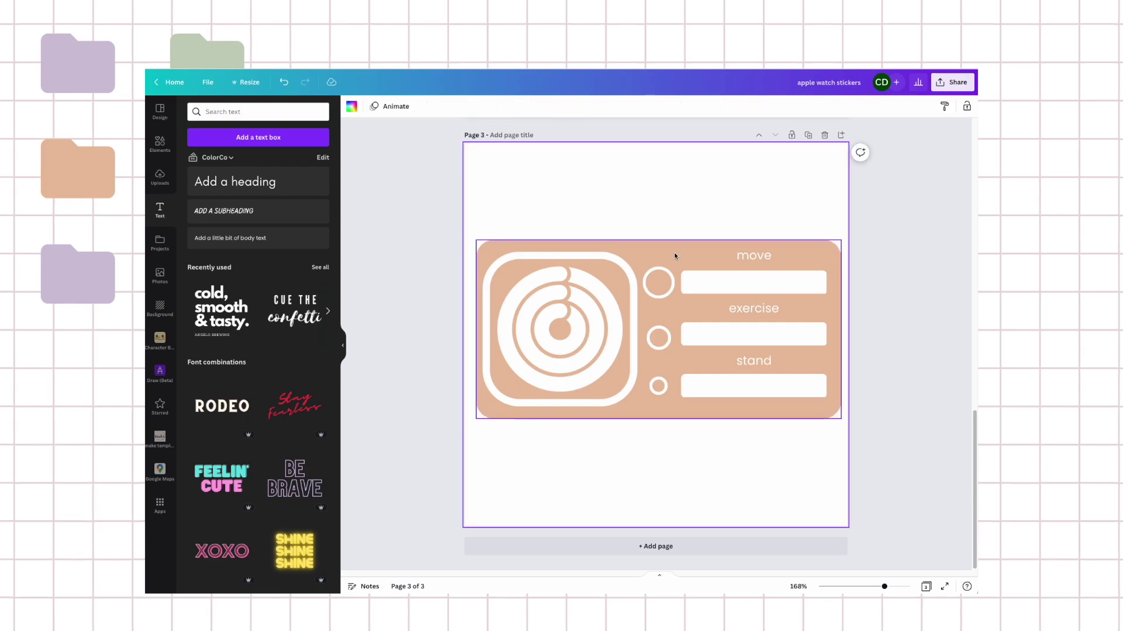
left_click(675, 255)
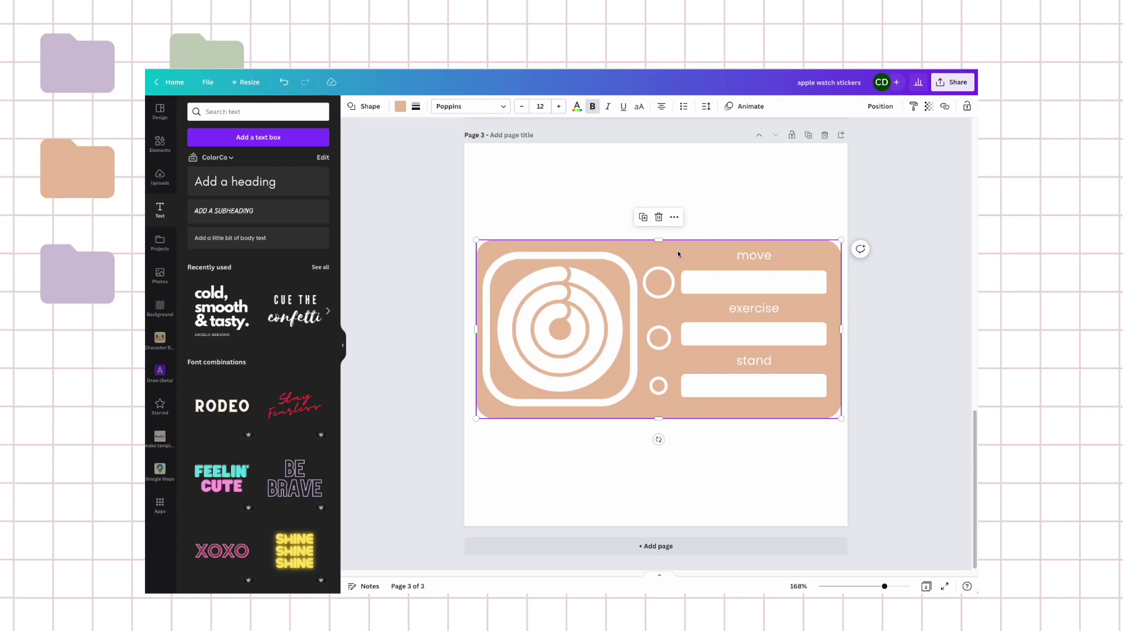
key("ctrl+d")
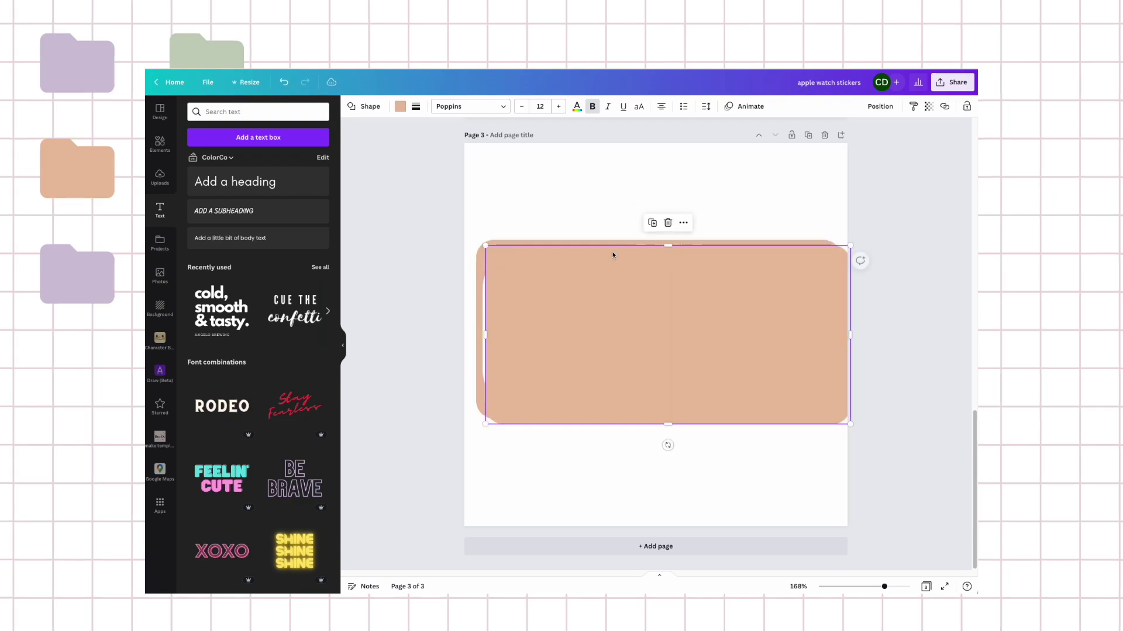
left_click(415, 107)
left_click(447, 134)
mouse_move(442, 192)
left_mouse_down()
mouse_move(424, 190)
mouse_move(436, 192)
left_mouse_up()
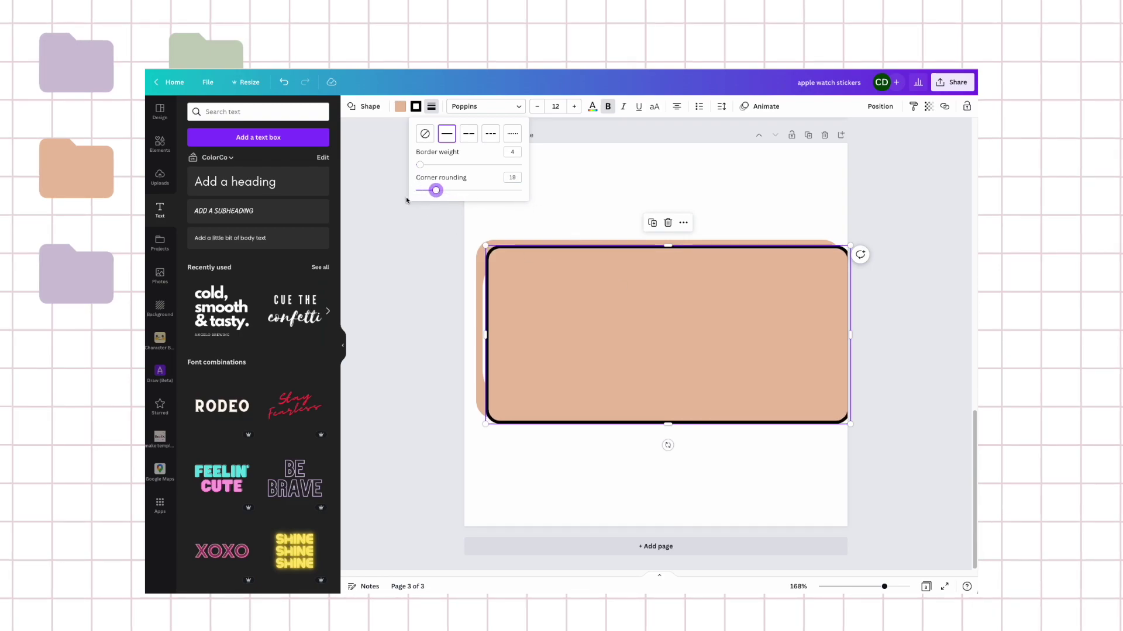
left_click_drag(631, 272, 621, 263)
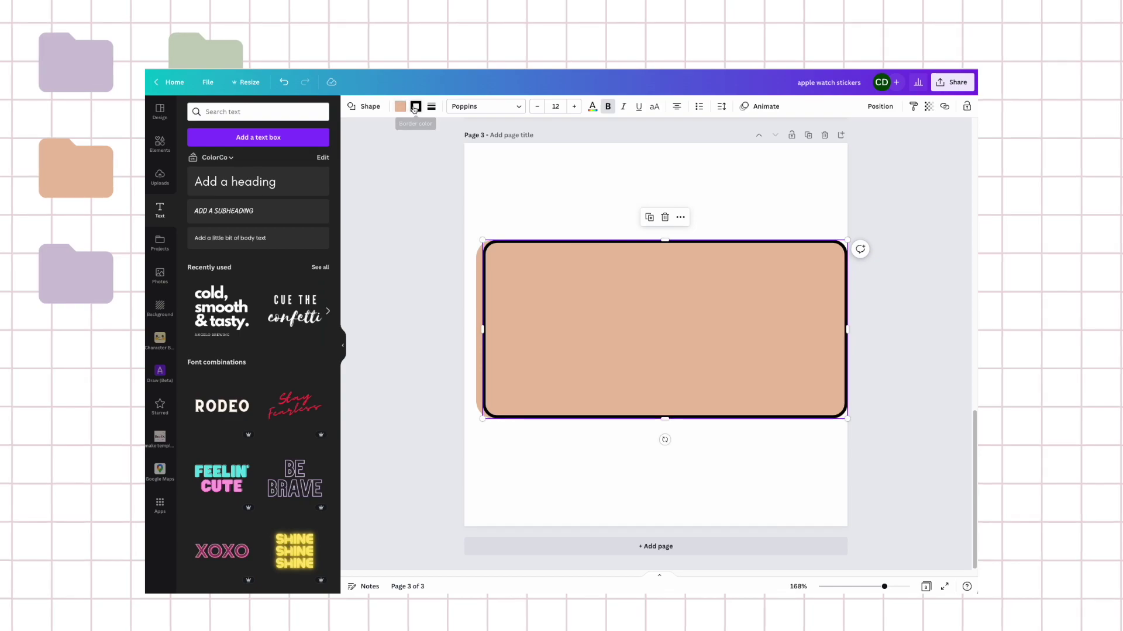
Make the copy's border white and fill transparent, then shrink it inside the card
left_click(401, 107)
left_click(320, 147)
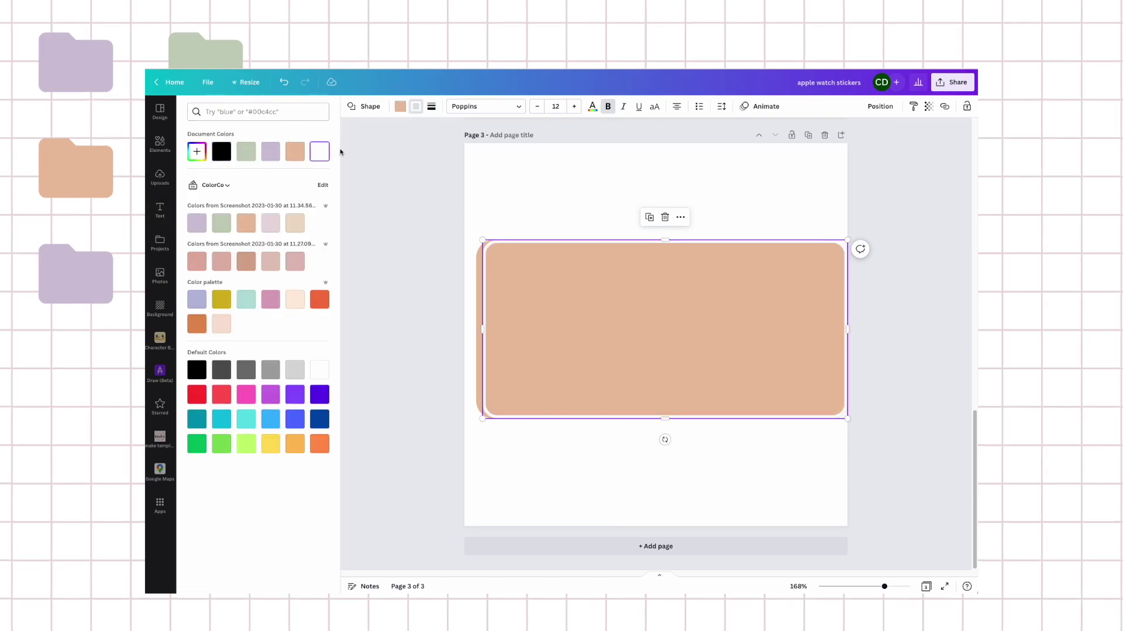
left_click(395, 108)
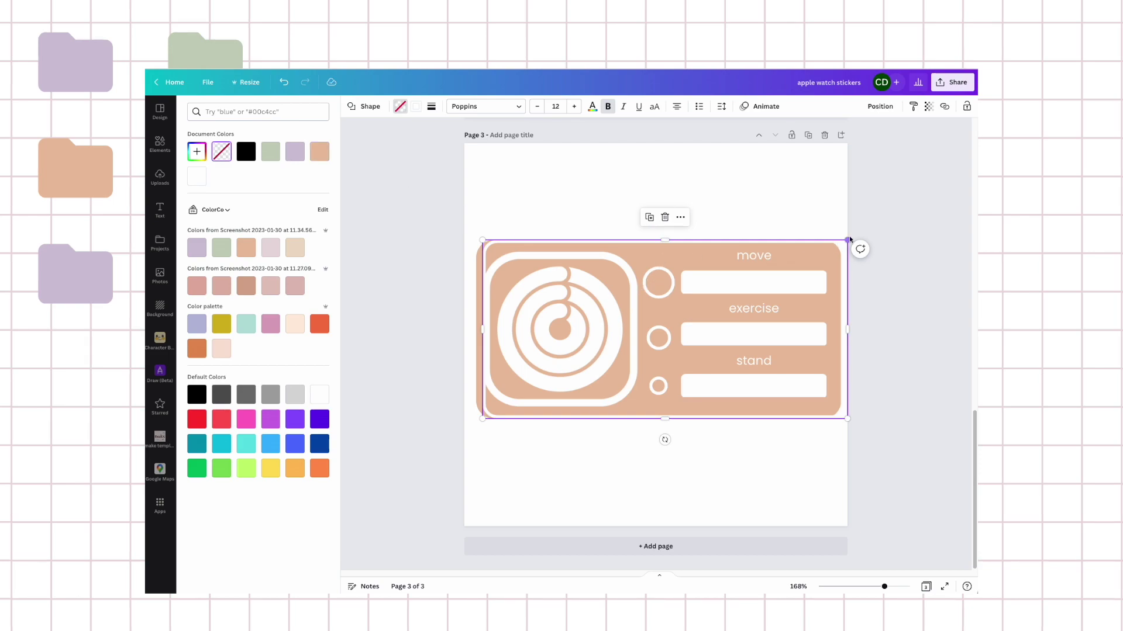
left_click_drag(849, 240, 827, 251)
left_click_drag(657, 418, 656, 413)
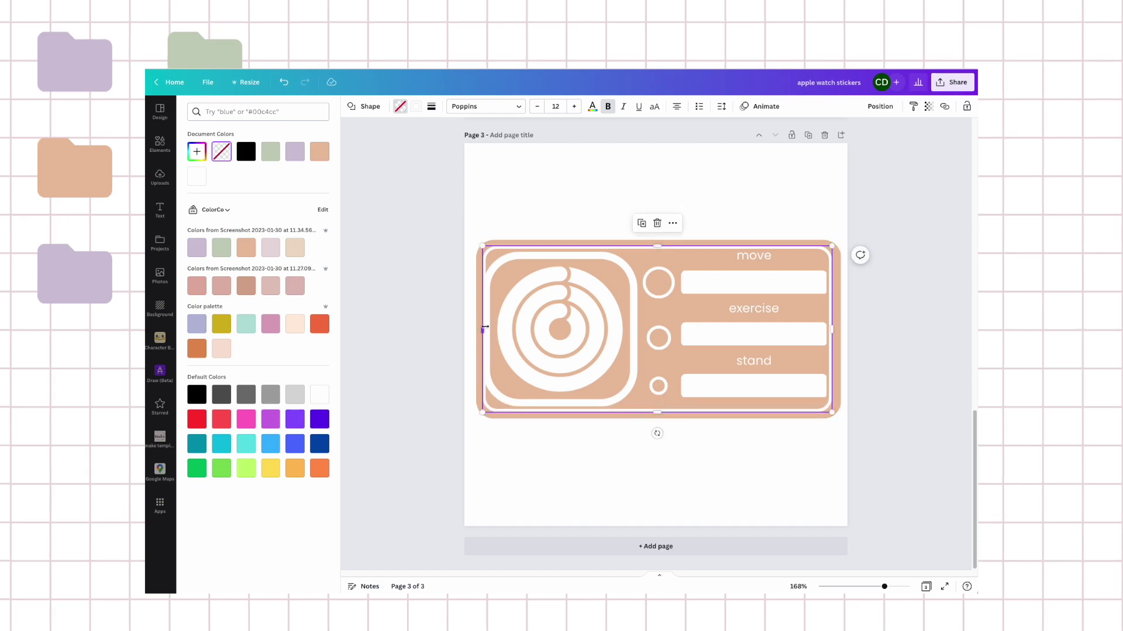
left_click(432, 107)
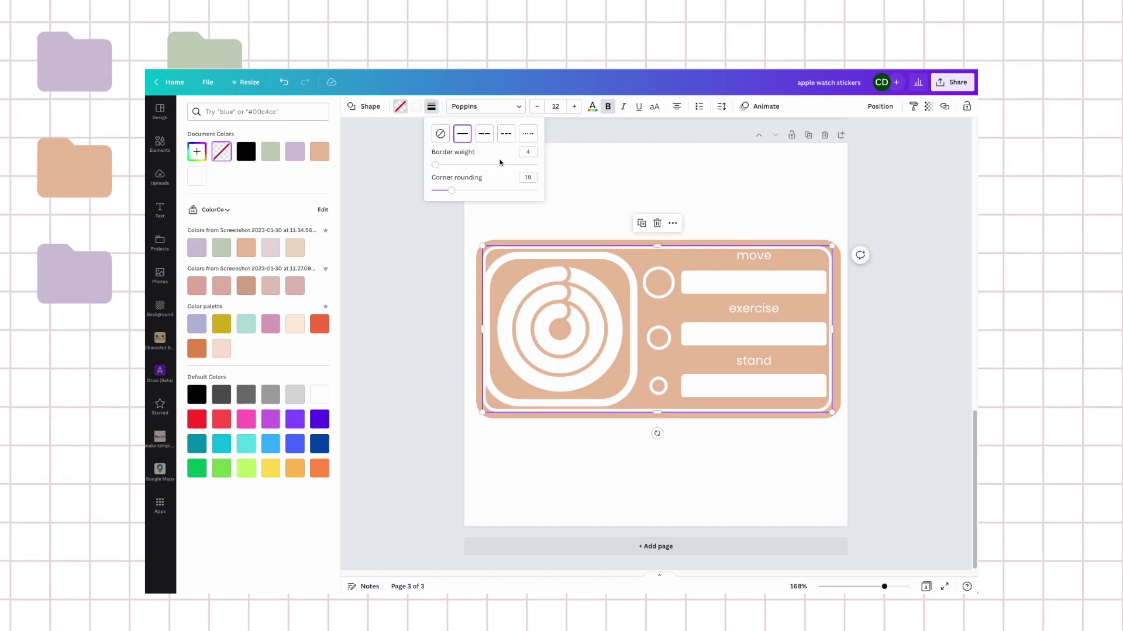
left_click(584, 168)
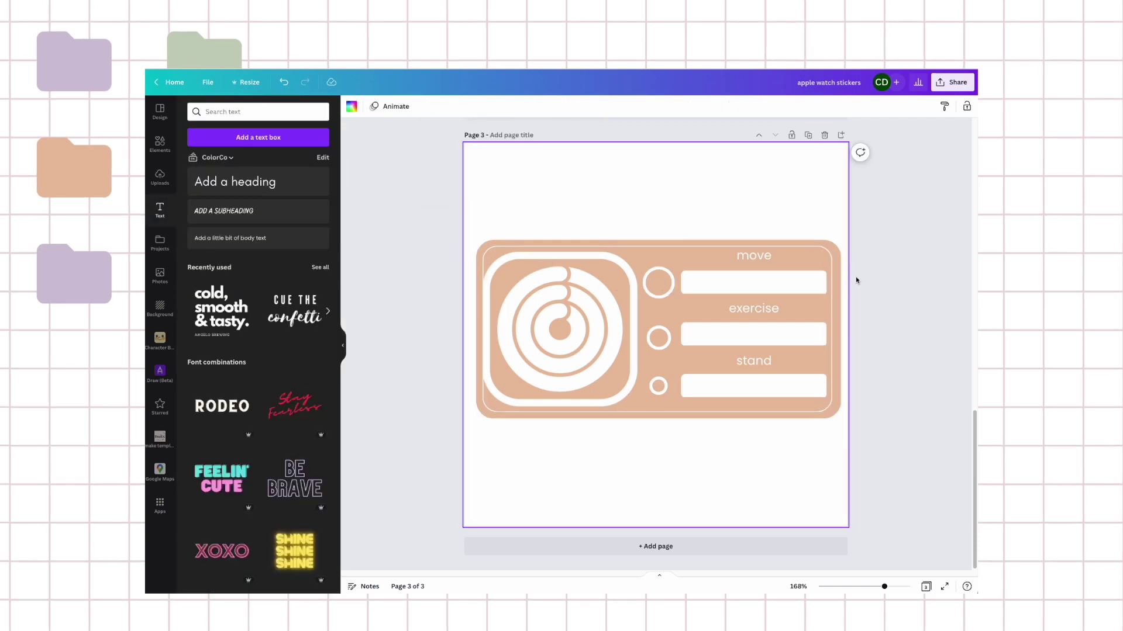
Widen the inner white outline slightly and centre it on the card
left_click(835, 285)
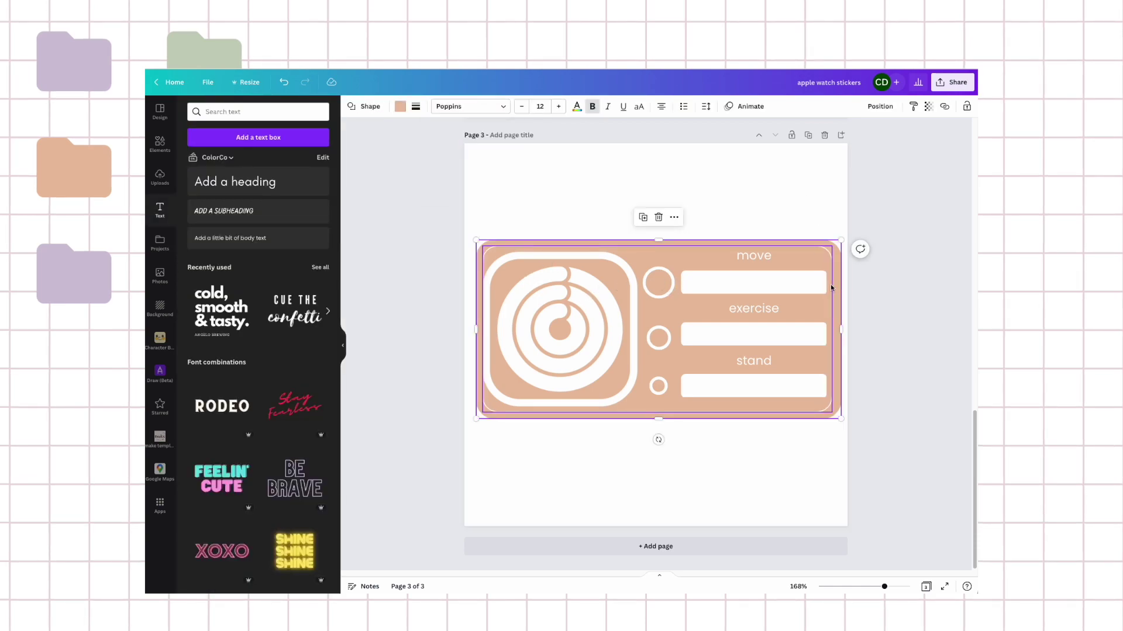
left_click(833, 333)
left_click_drag(838, 329, 837, 330)
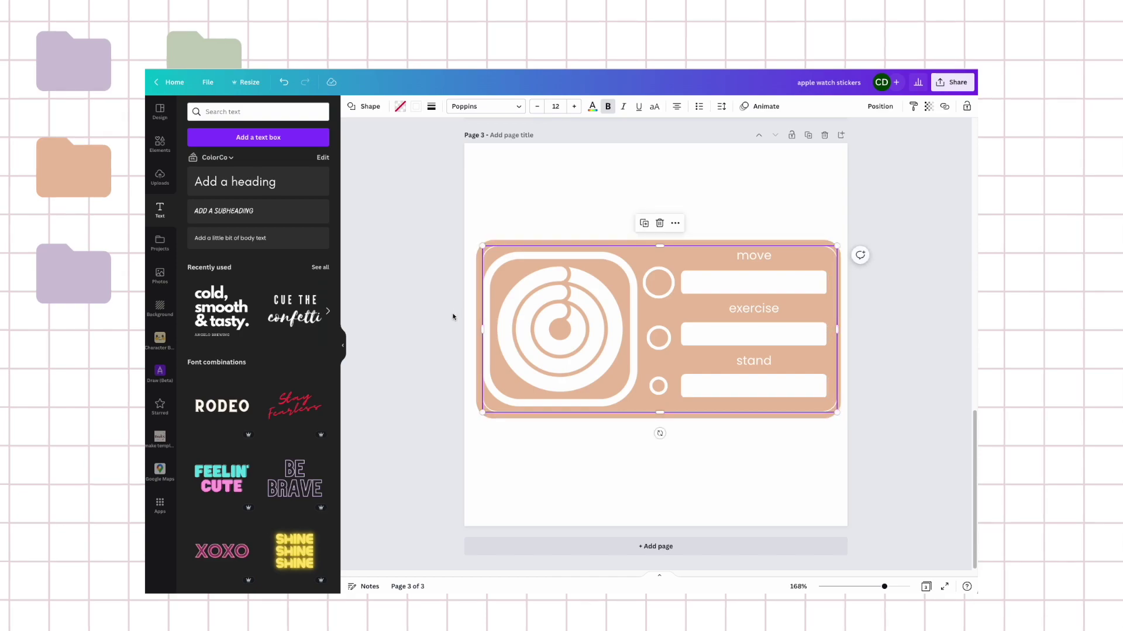
left_click_drag(483, 329, 480, 328)
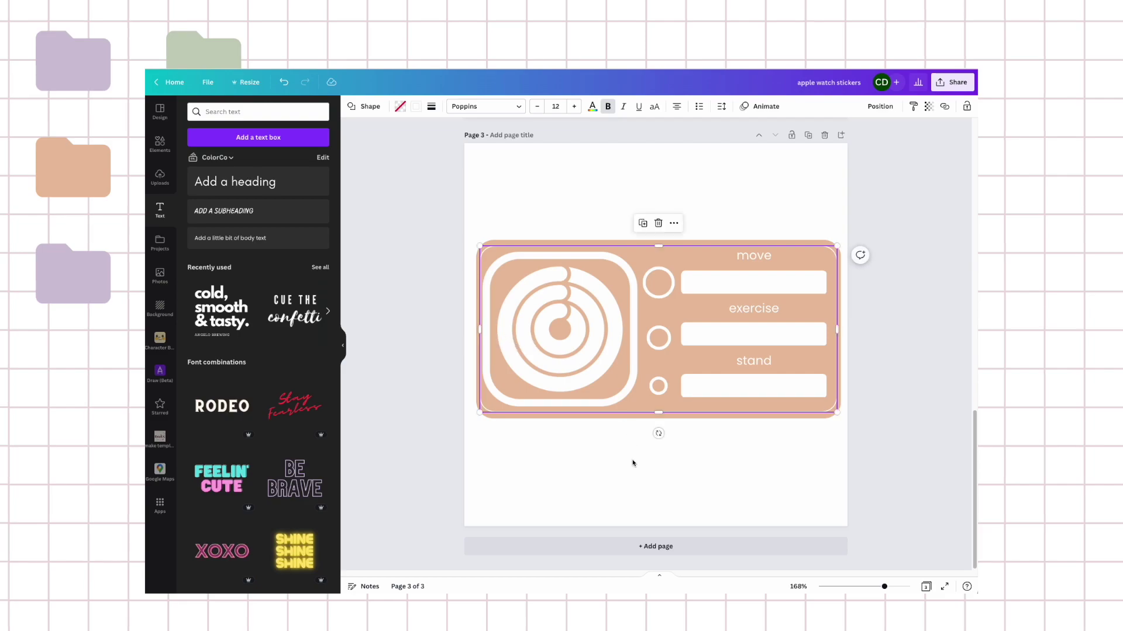
key("Escape")
left_click(612, 336)
left_click_drag(605, 351, 601, 349)
left_click(748, 464)
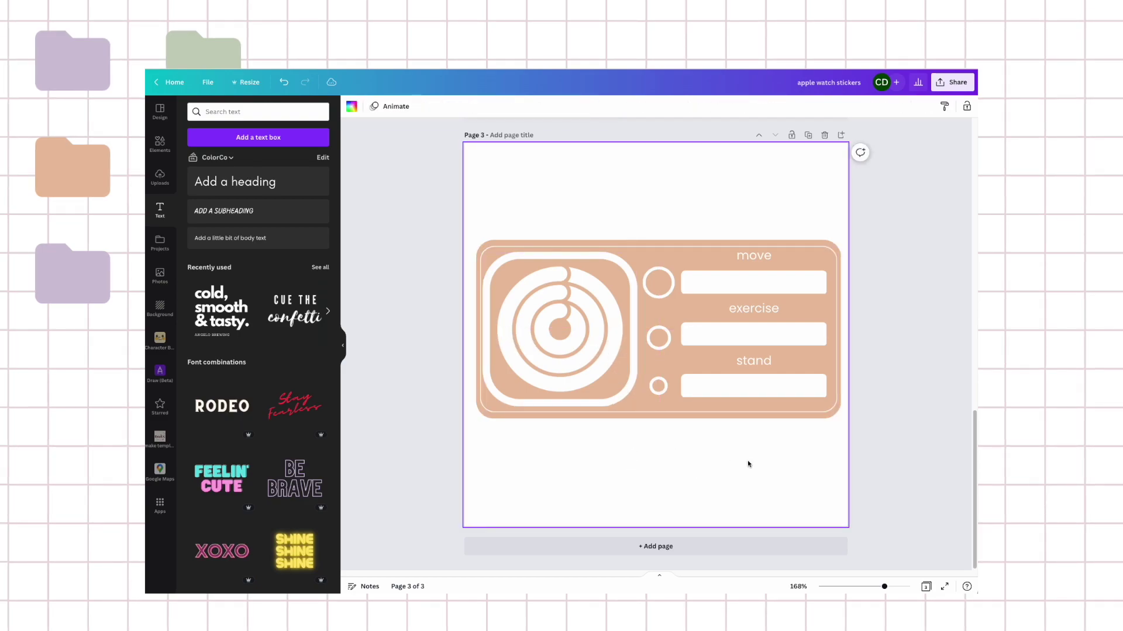
Send the inner outline one layer backward
left_click(645, 256)
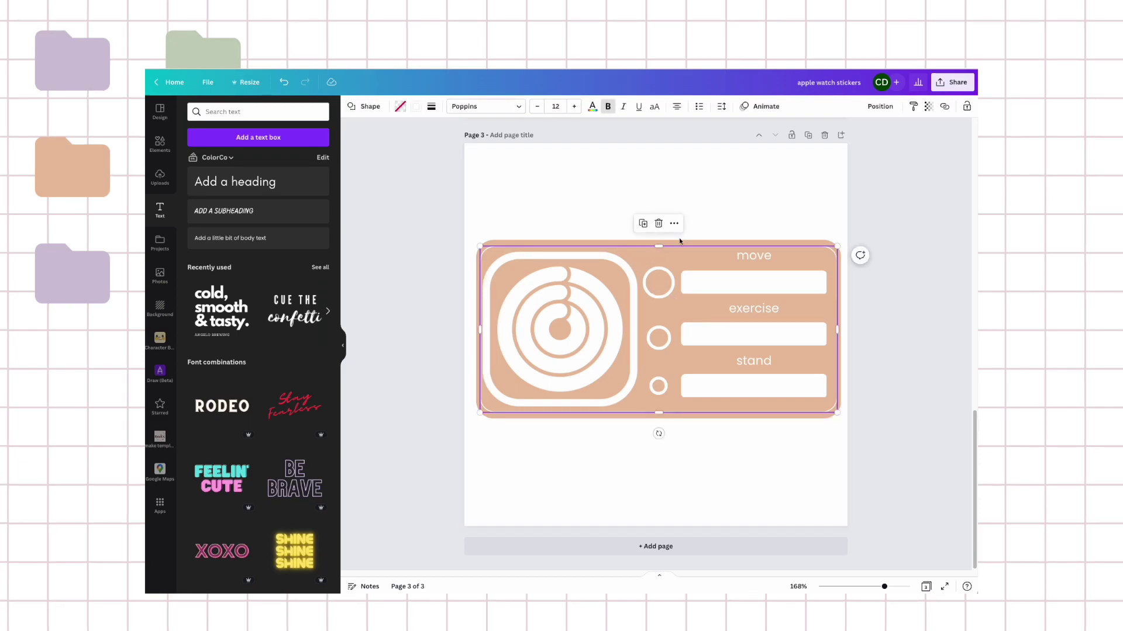
left_click(880, 106)
left_click(852, 134)
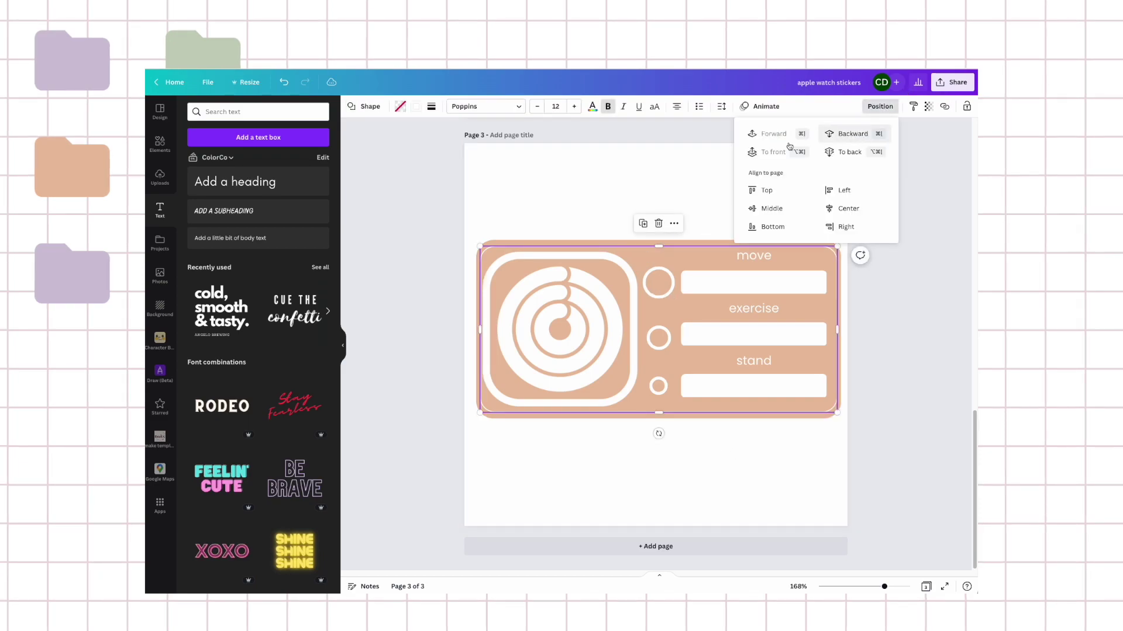
left_click(555, 339)
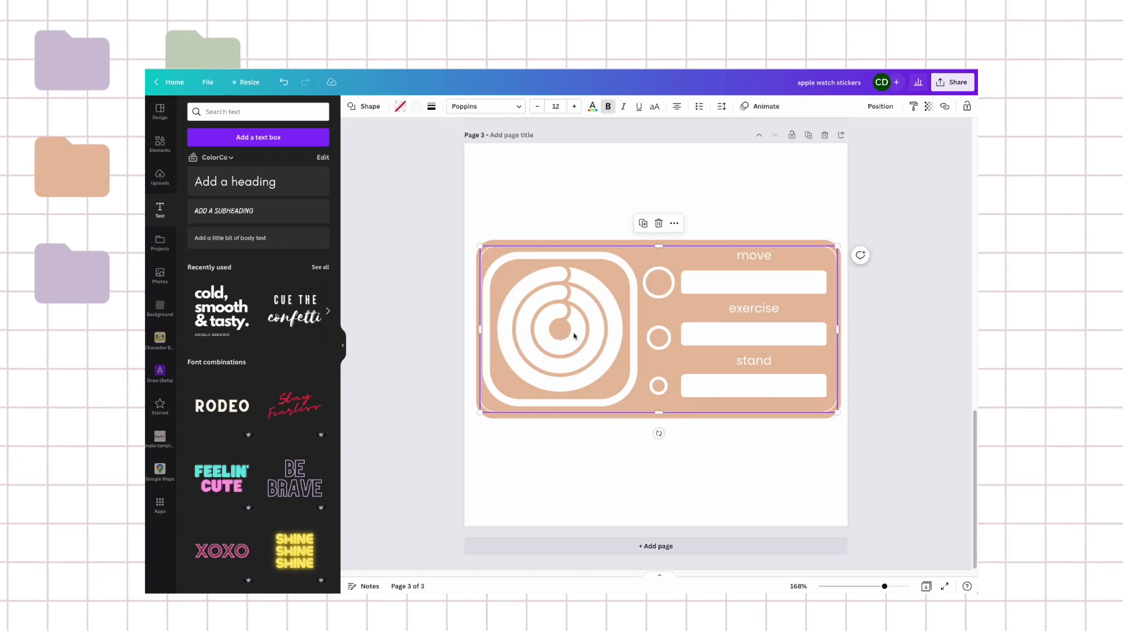
left_click(880, 105)
left_click(849, 134)
left_click(562, 191)
left_click(556, 302)
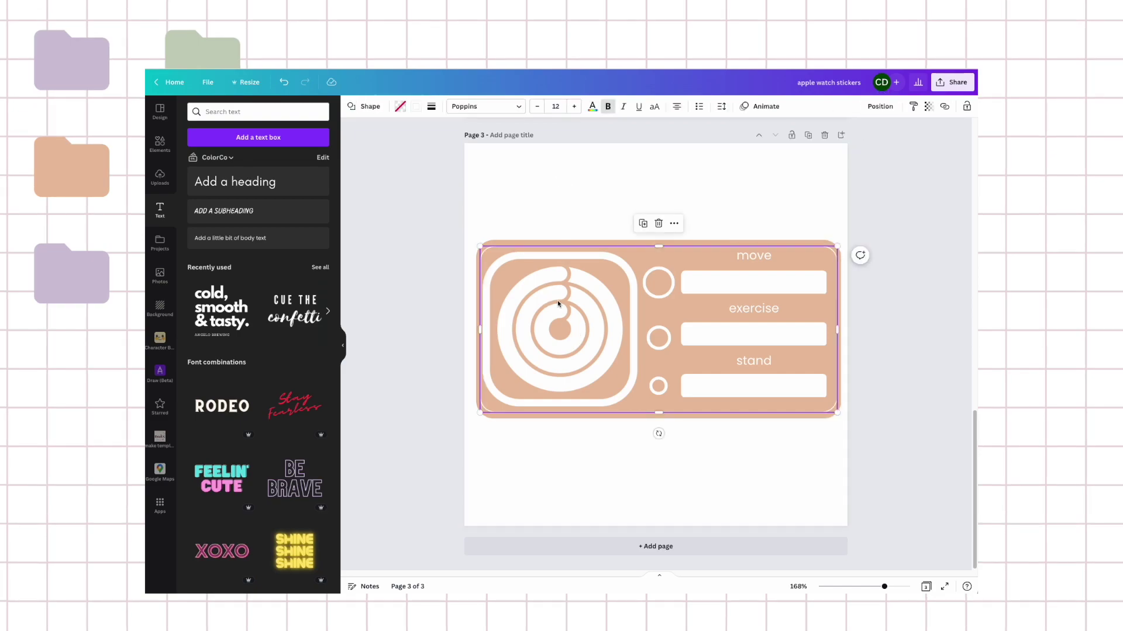
Bring the watch icon one layer forward and move the inner outline up on the card
left_click(570, 274)
left_click(889, 106)
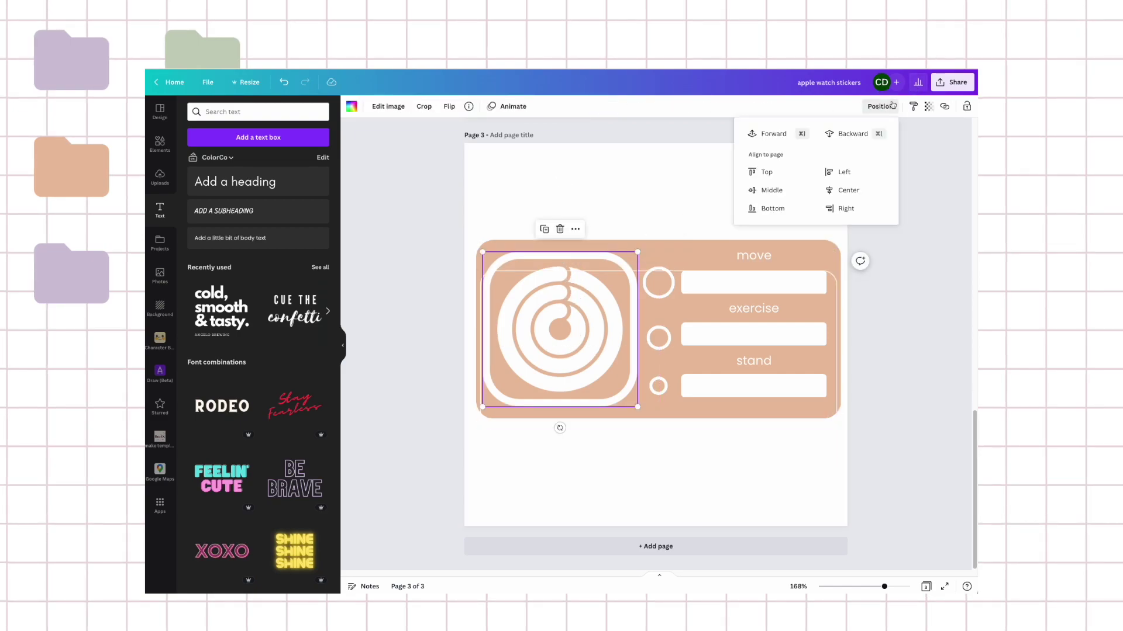
left_click(769, 134)
left_click(671, 175)
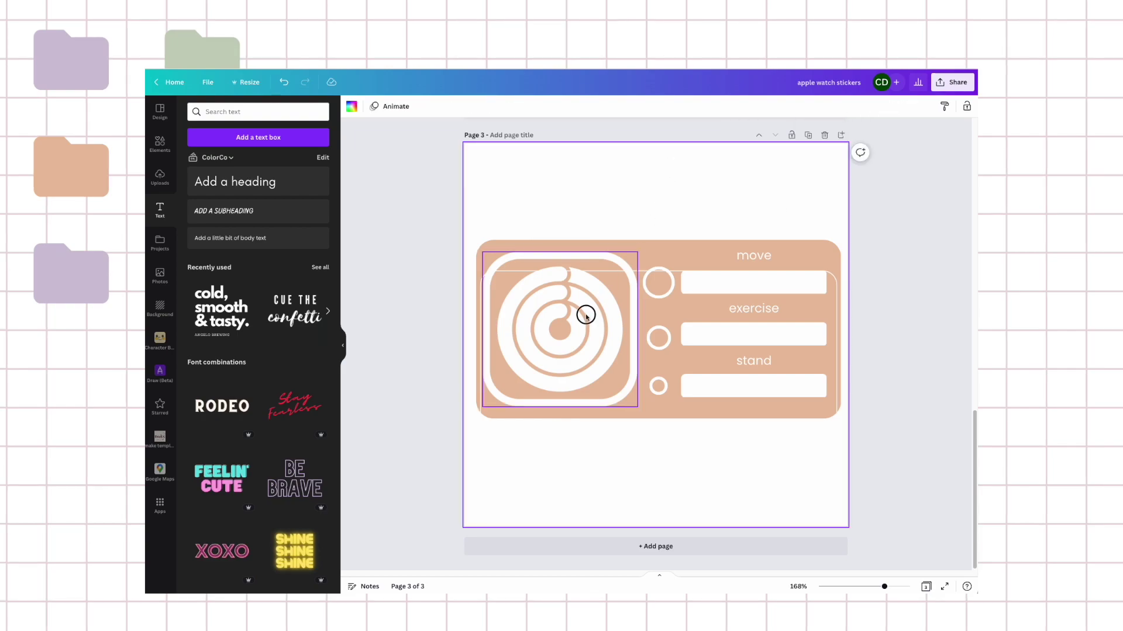
left_click(585, 316)
left_click_drag(674, 313, 675, 284)
left_click(691, 250, "shift")
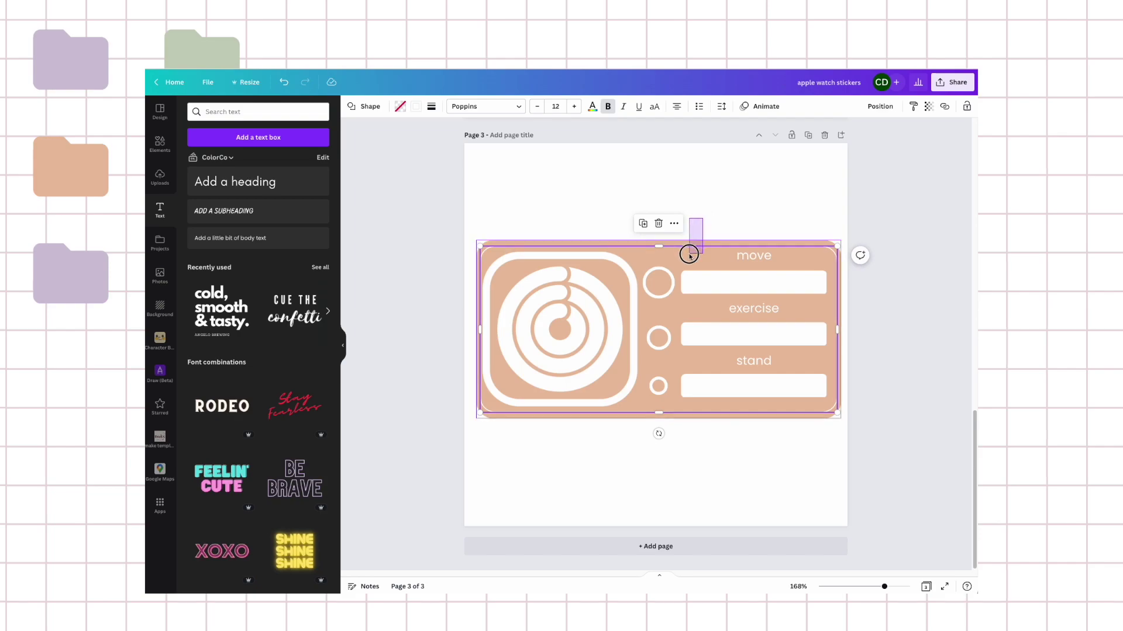
left_click(895, 108)
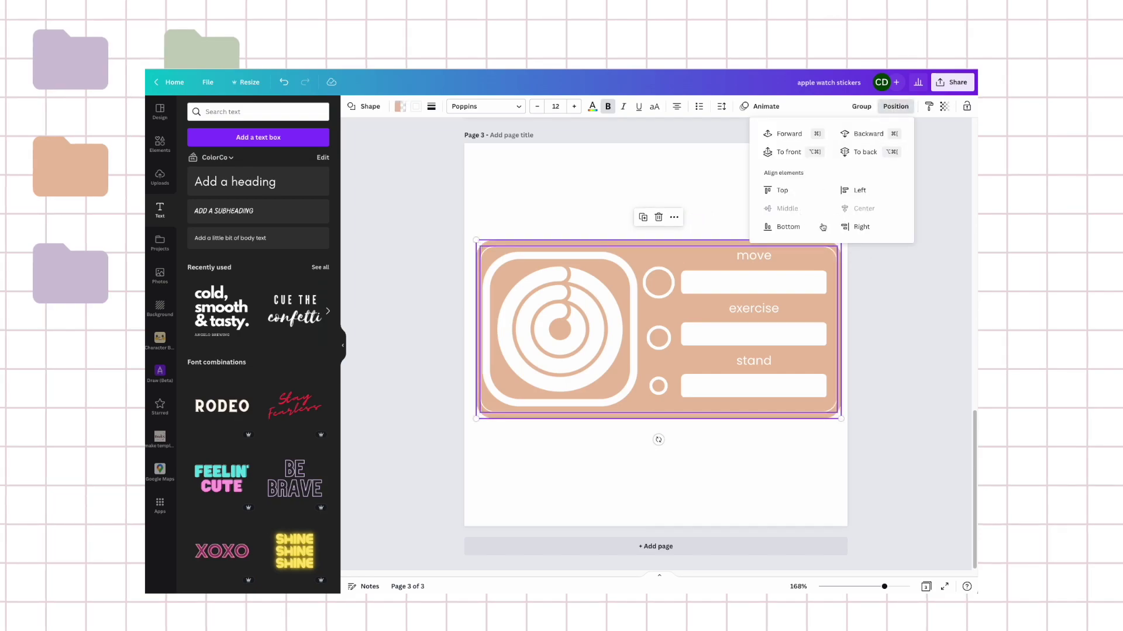
left_click(874, 226)
left_click(696, 188)
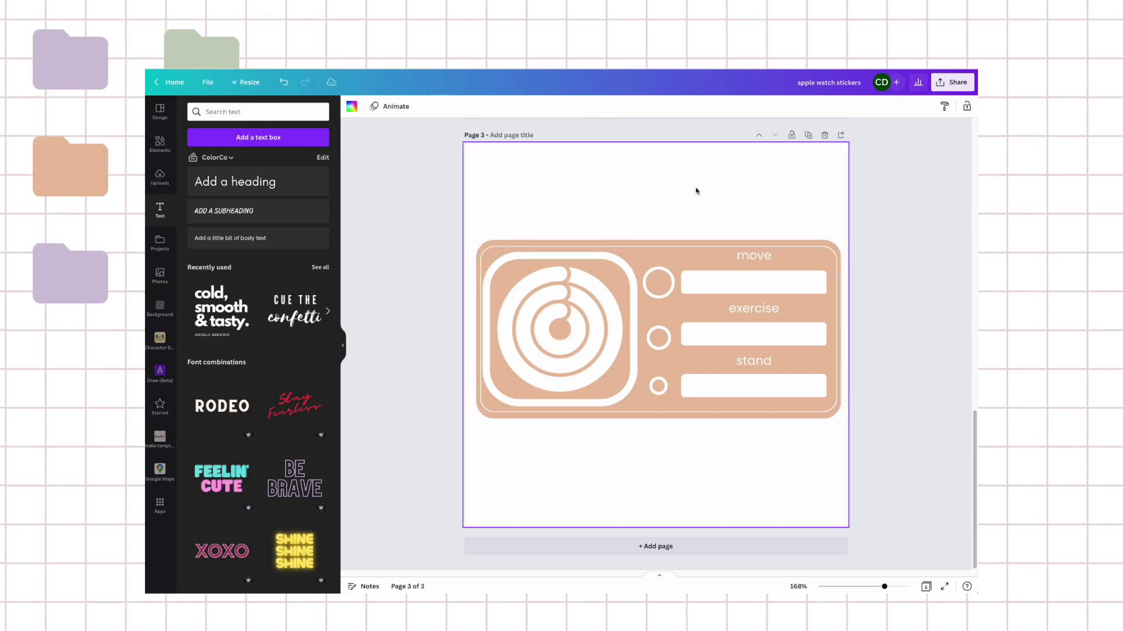
Shrink the watch icon and recentre it inside the outline, then zoom out to pages 1-3
left_click(605, 319)
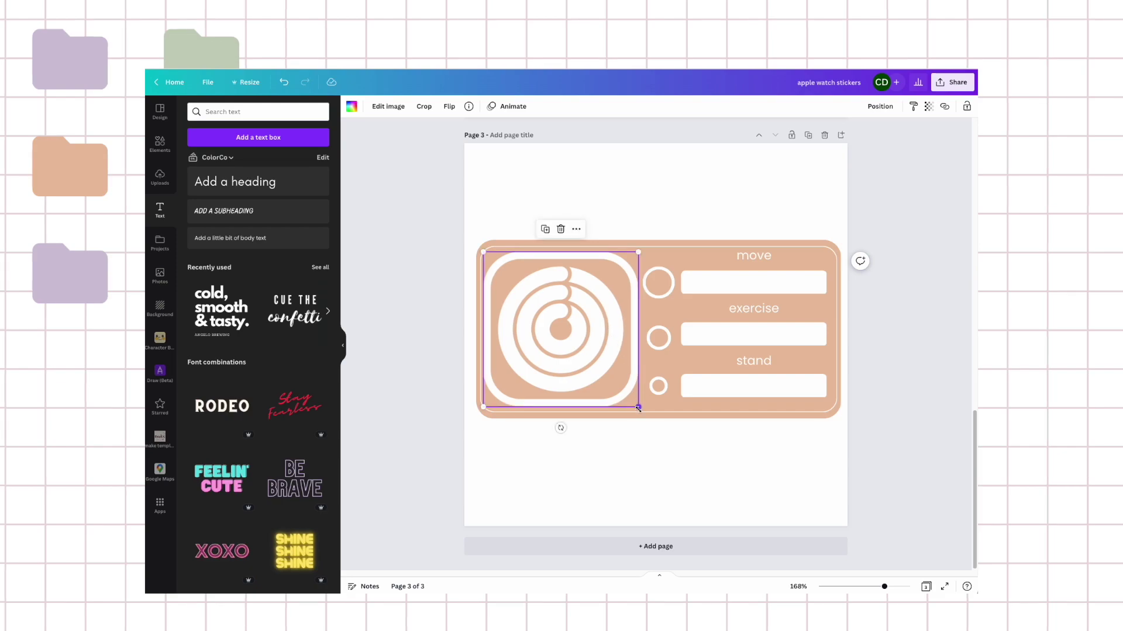
left_click_drag(639, 408, 625, 393)
left_click_drag(586, 355, 591, 359)
left_click(626, 178)
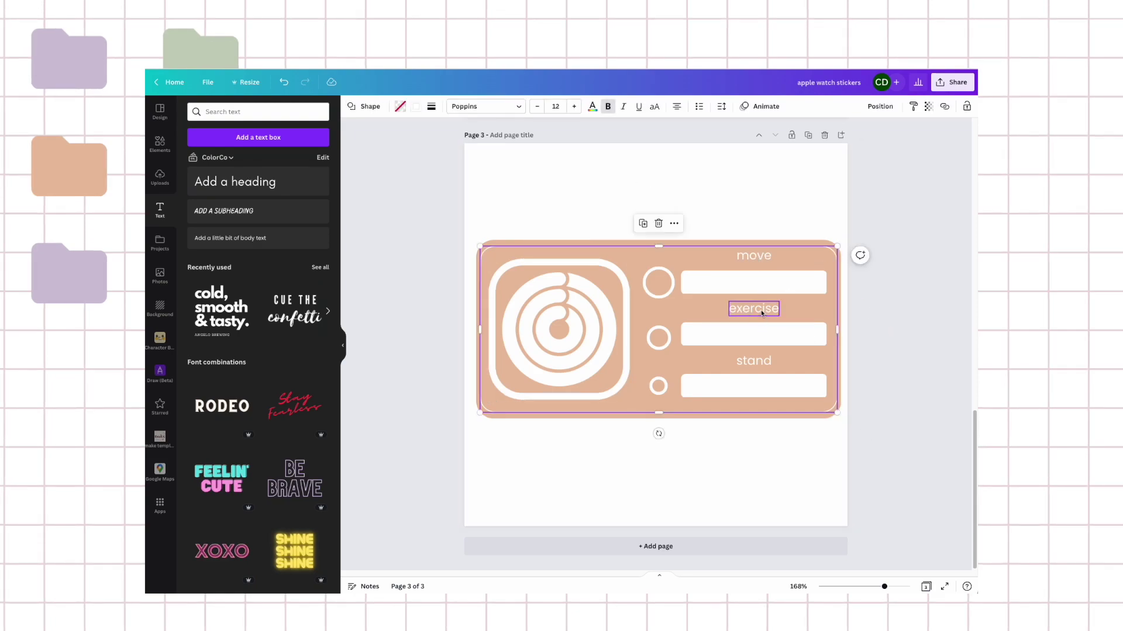
left_click_drag(883, 586, 857, 588)
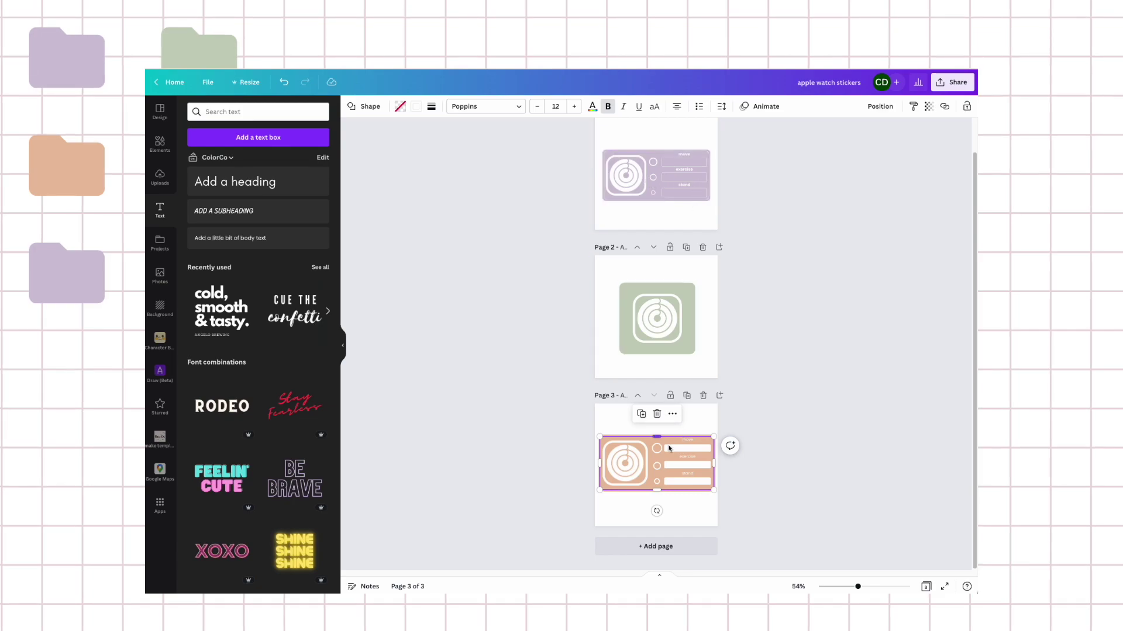
left_click(754, 486)
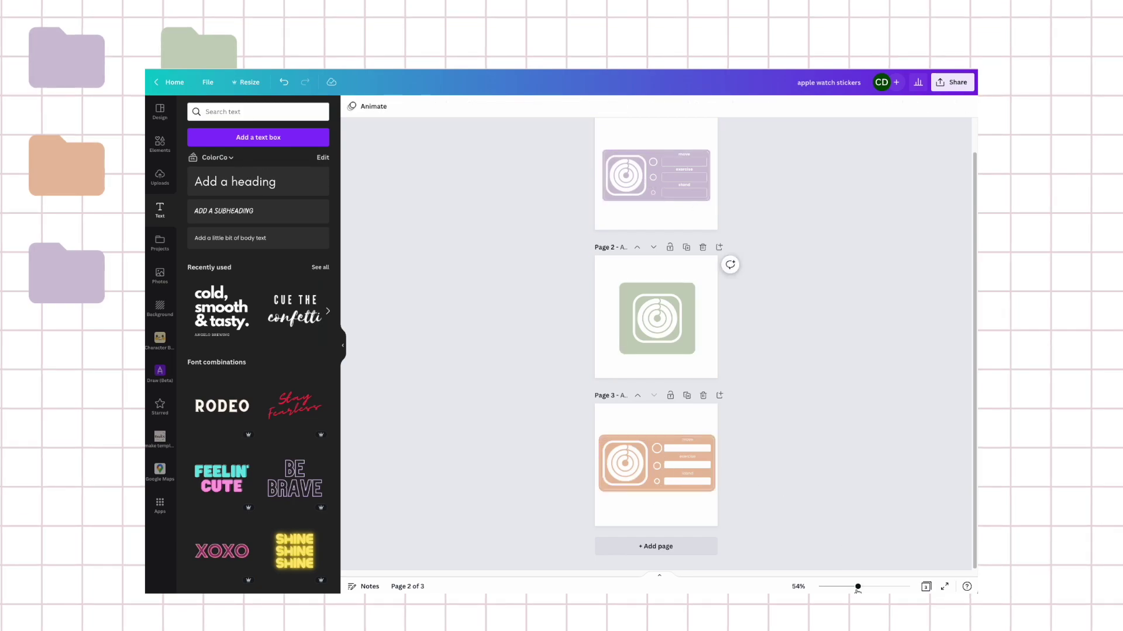
left_click_drag(857, 587, 881, 587)
scroll(875, 349, "down", 5)
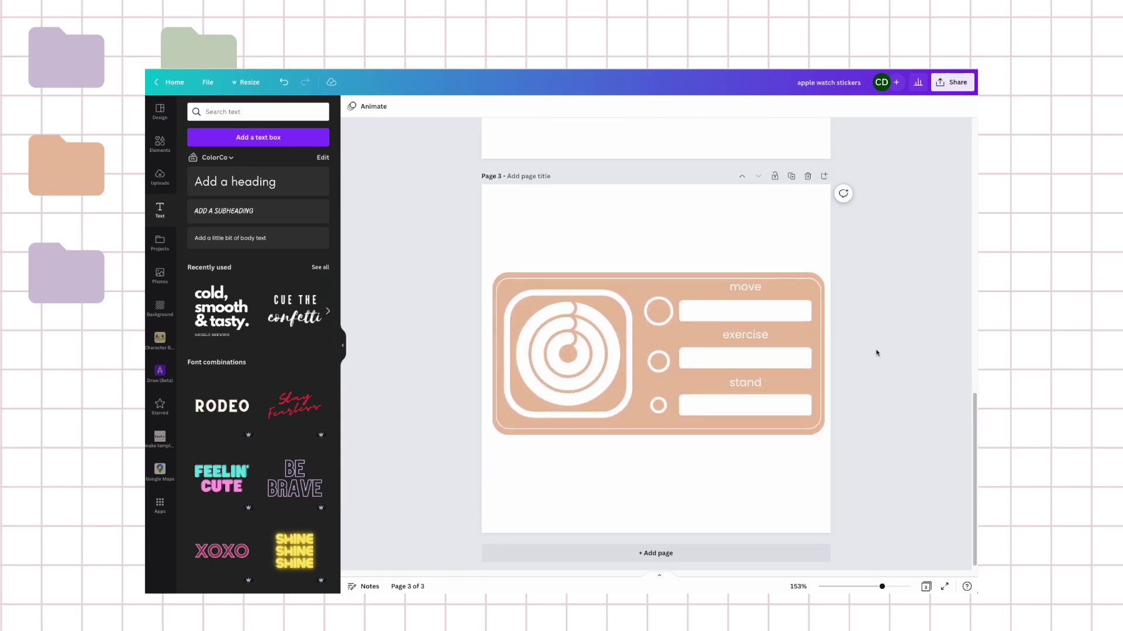
left_click(745, 283)
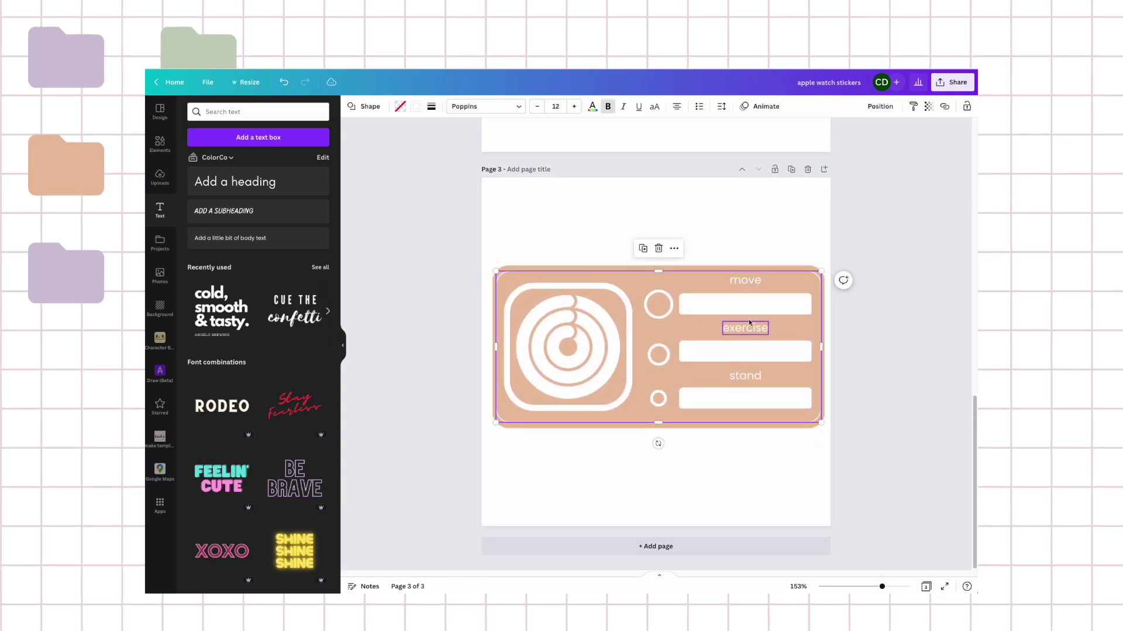
key("Escape")
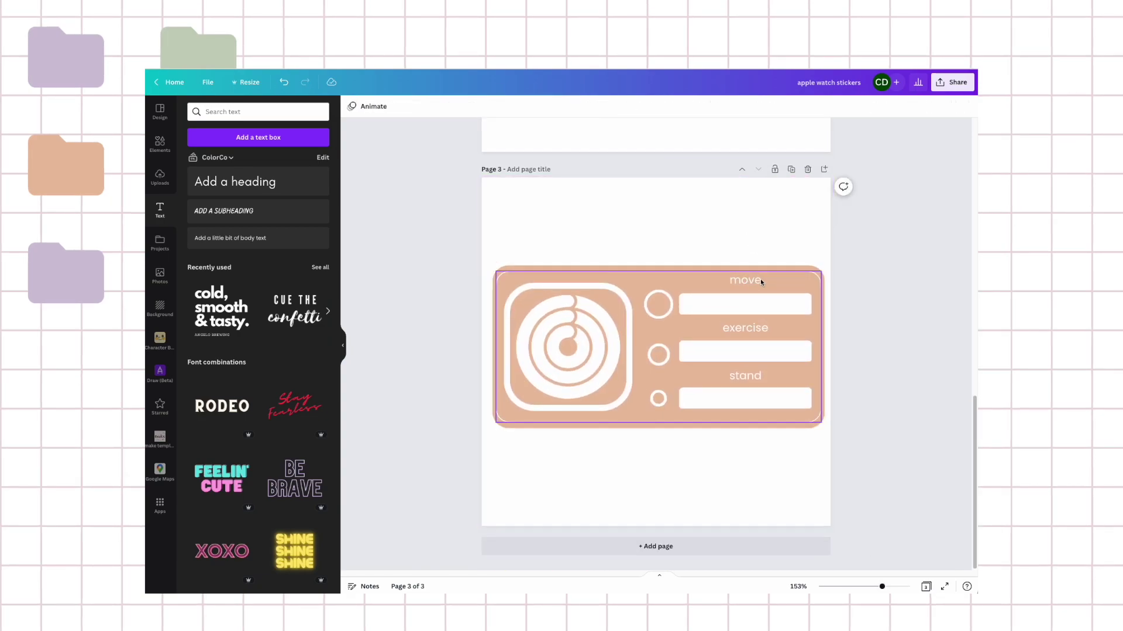
left_click(750, 279)
left_click(897, 314)
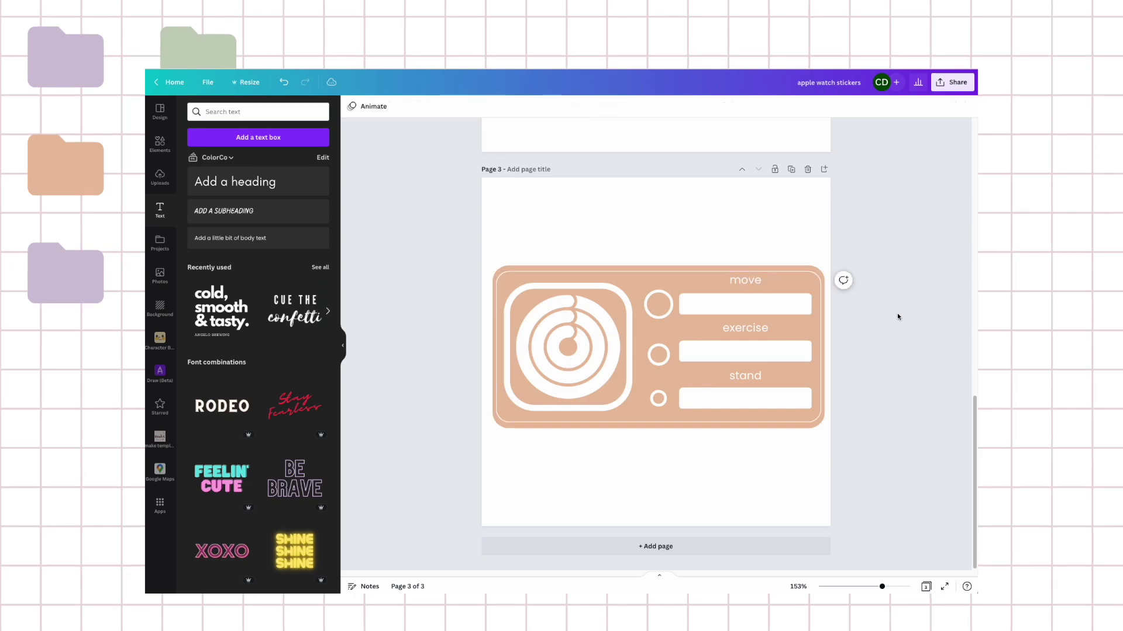
left_click(795, 281)
left_click(880, 107)
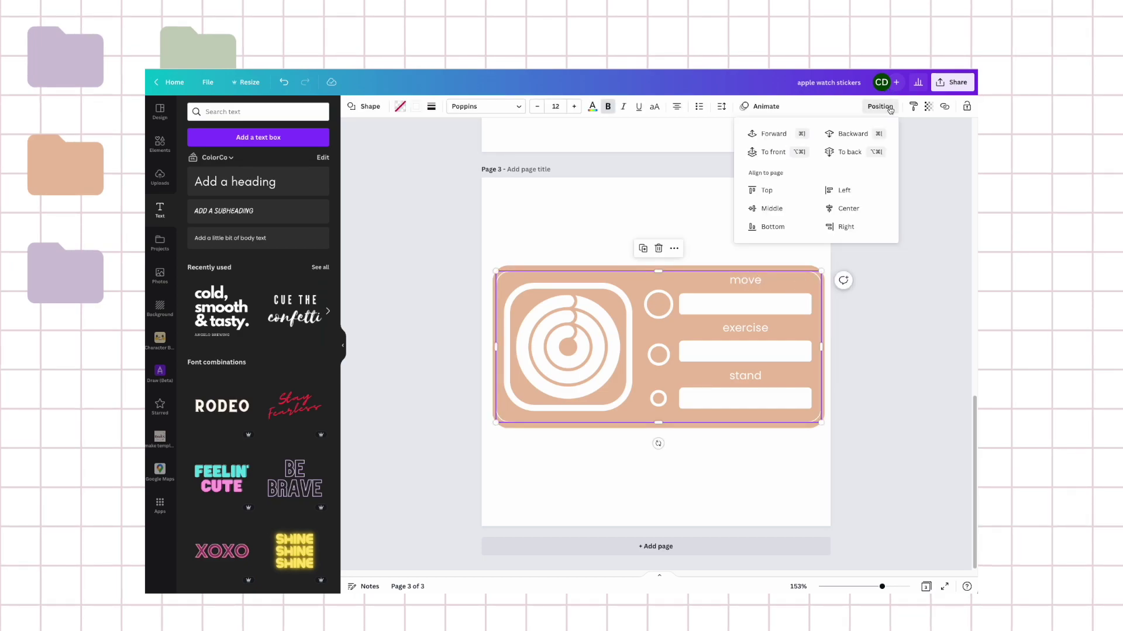
left_click(846, 134)
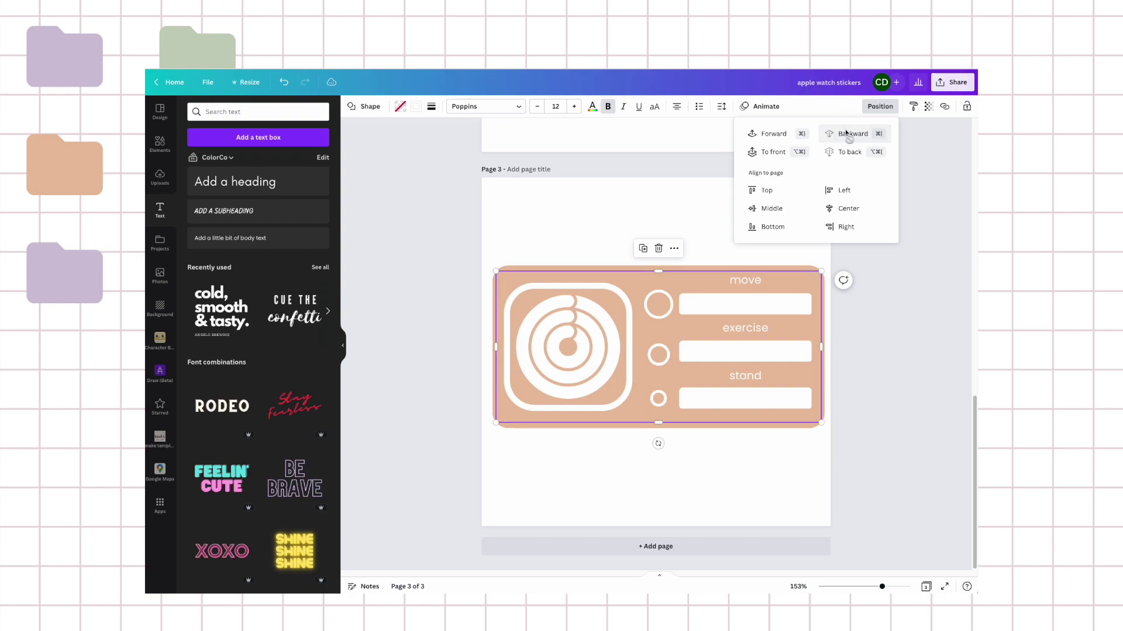
left_click(283, 83)
left_click(741, 281)
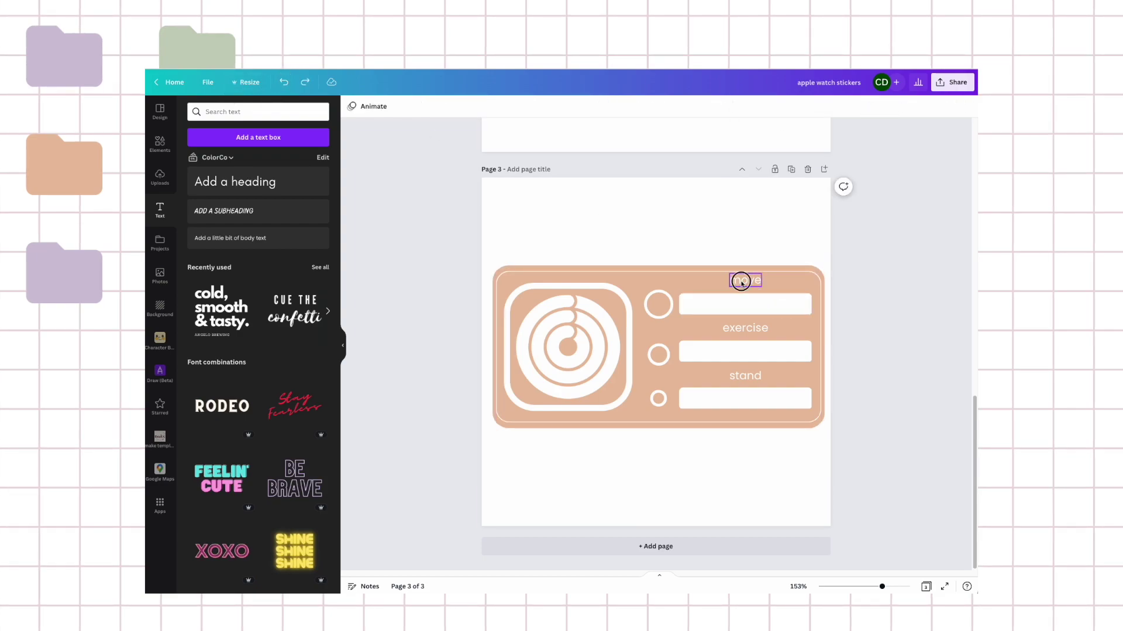
left_click(752, 329, "shift")
left_click(745, 375, "shift")
left_click(505, 106)
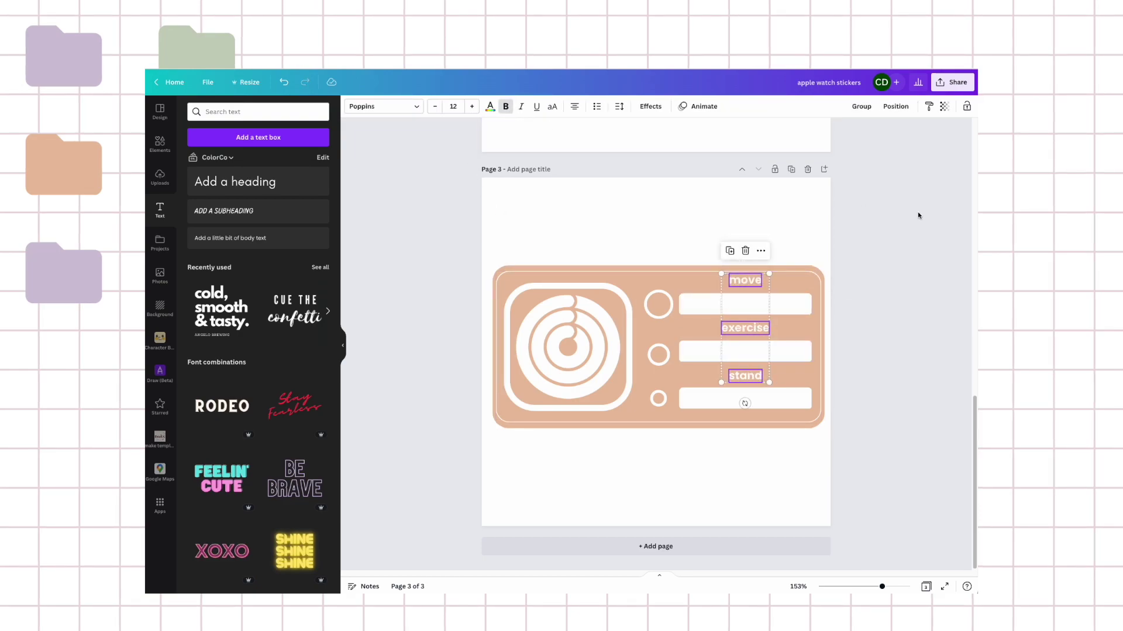
left_click(913, 215)
left_click(879, 587)
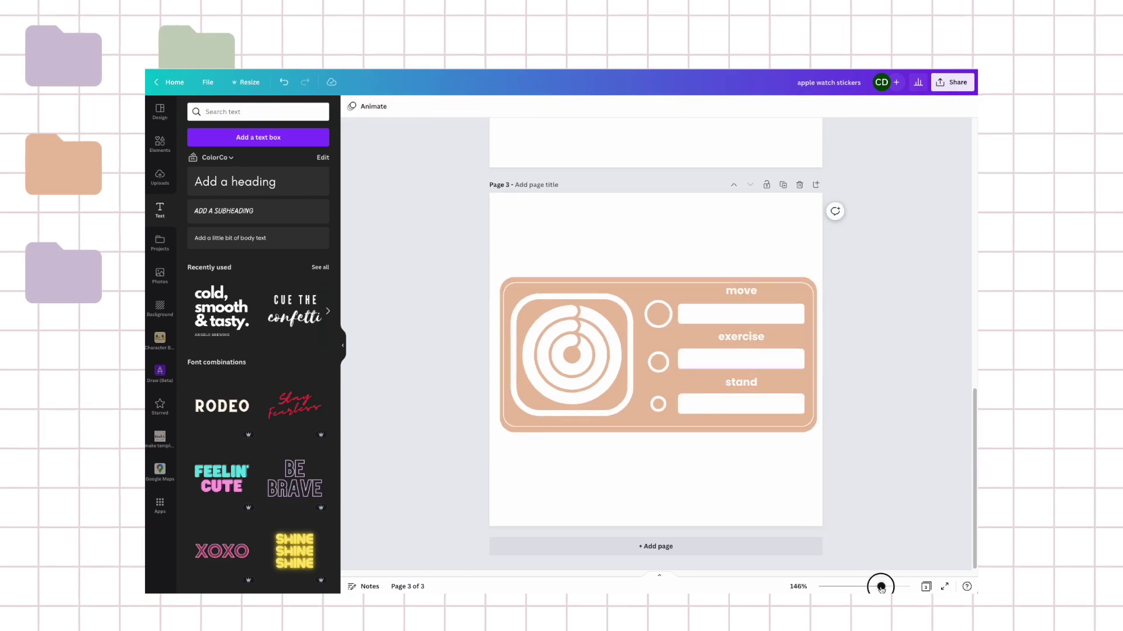
left_click(733, 311)
left_click(734, 353, "shift")
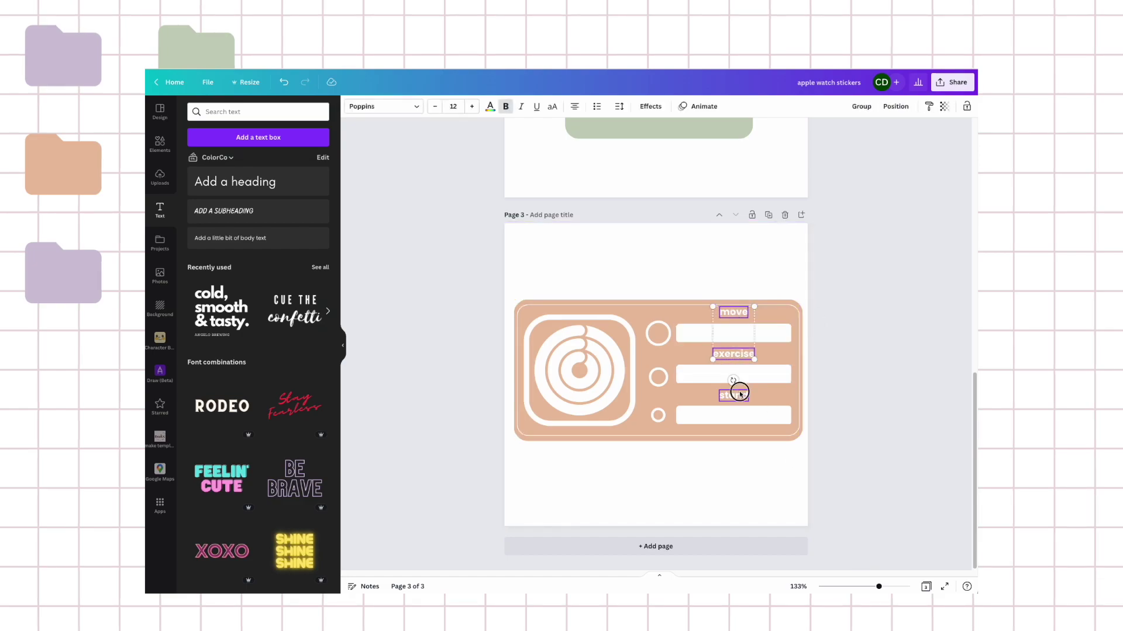
left_click(733, 396, "shift")
left_click(386, 108)
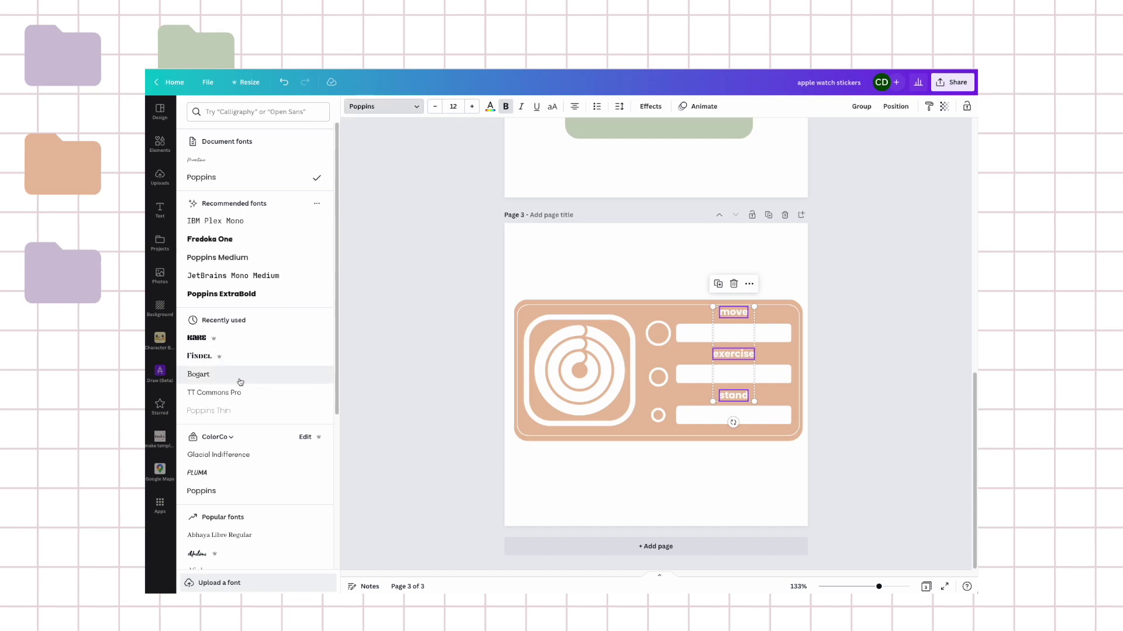
left_click(221, 413)
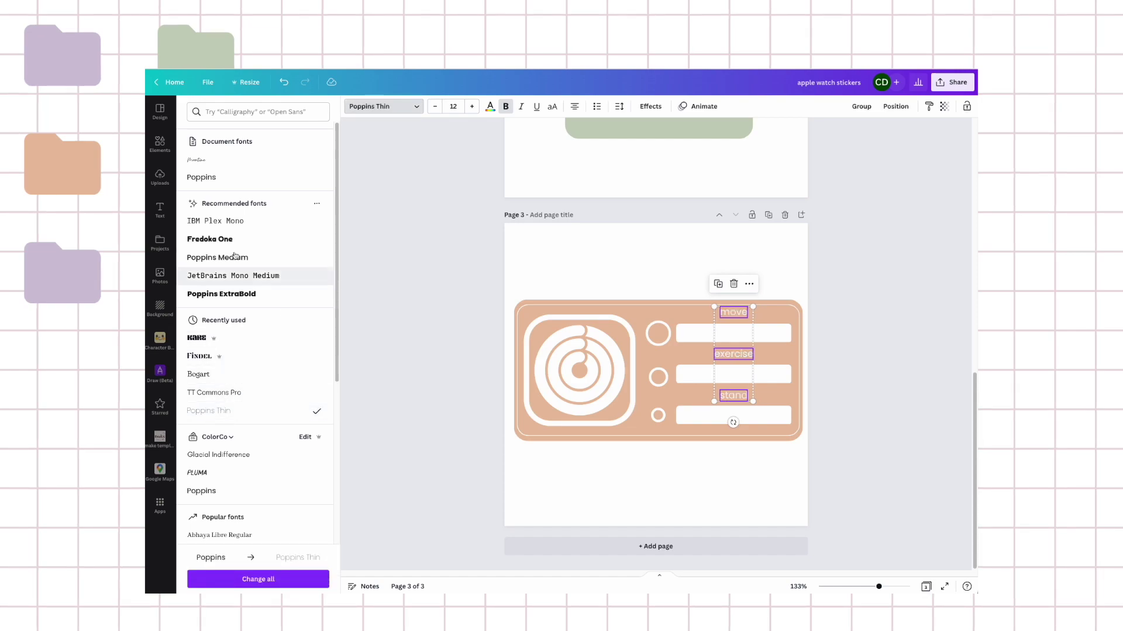
left_click(224, 180)
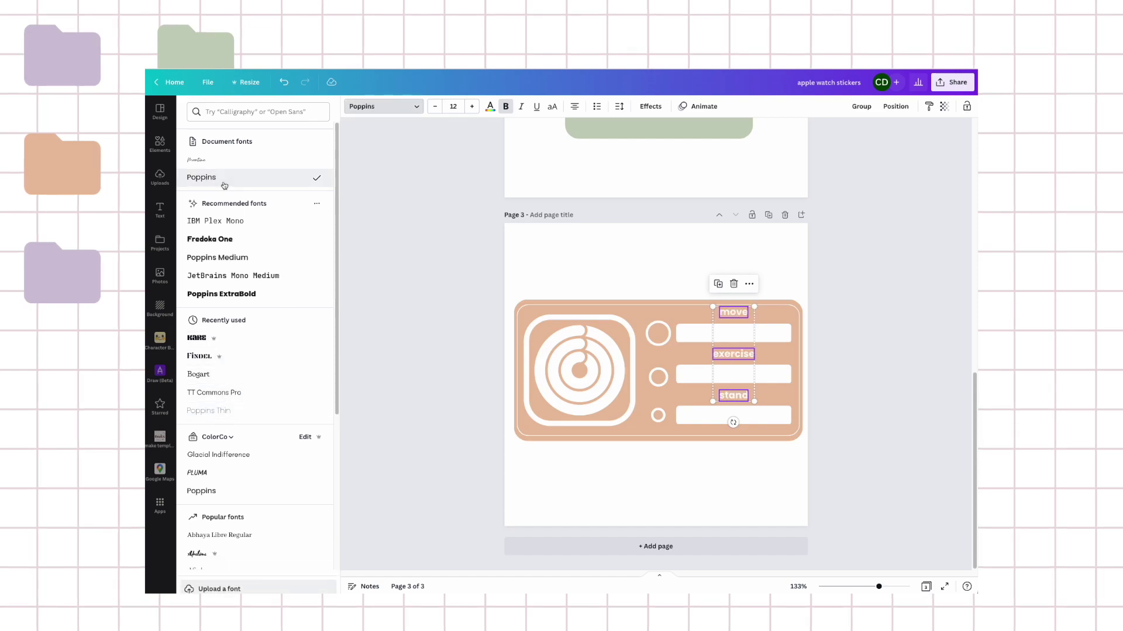
left_click(506, 107)
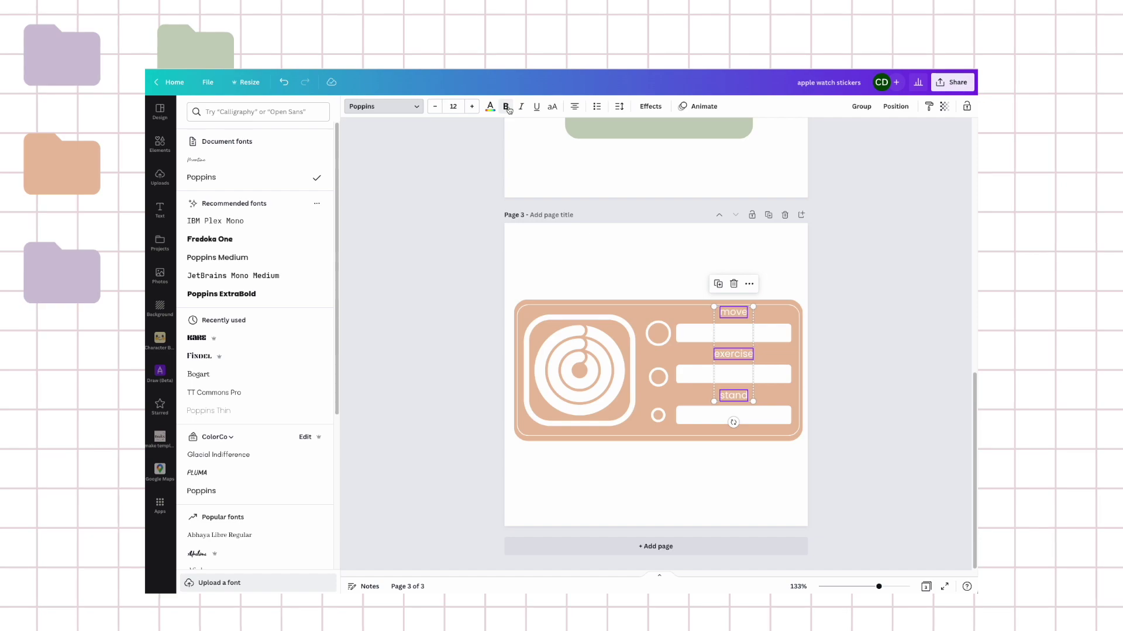
key("Escape")
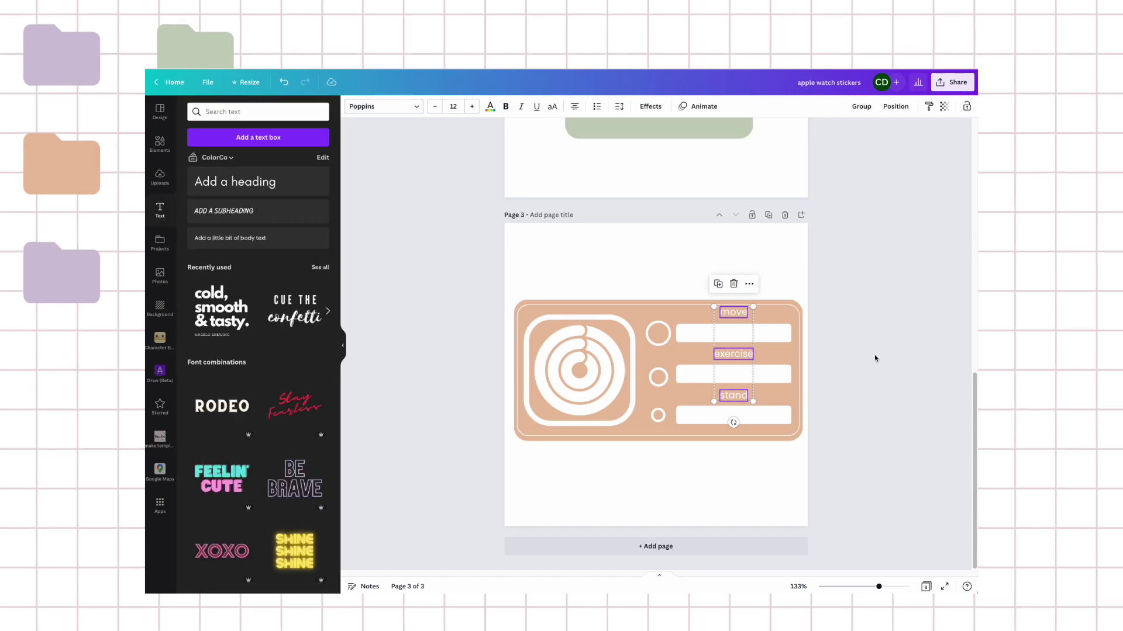
left_click(852, 471)
left_click(732, 316)
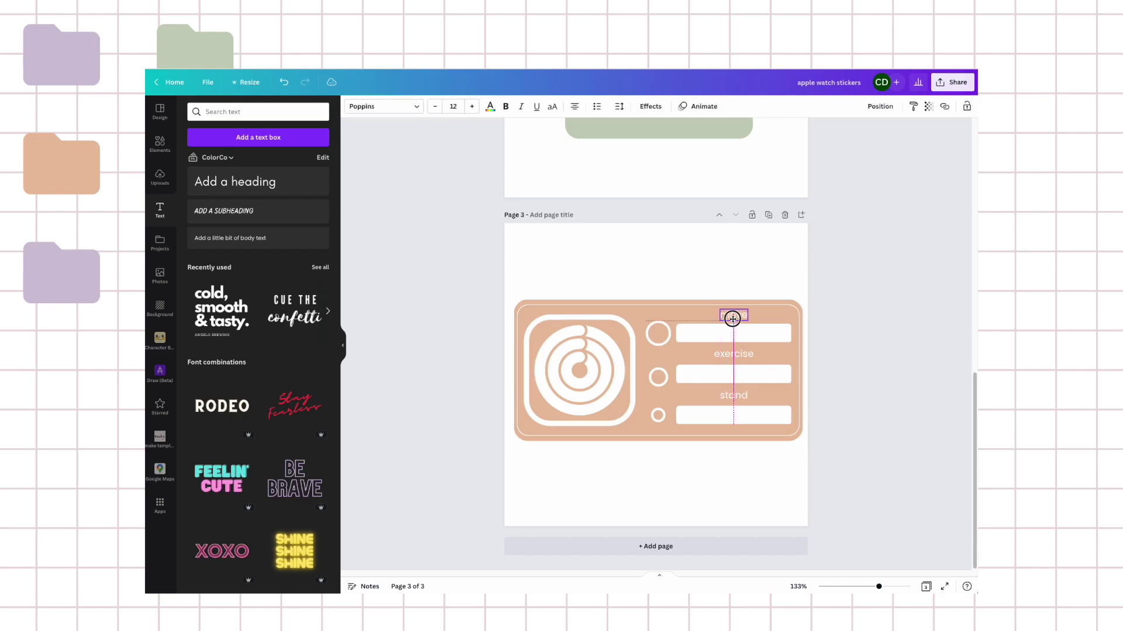
left_click(743, 353, "shift")
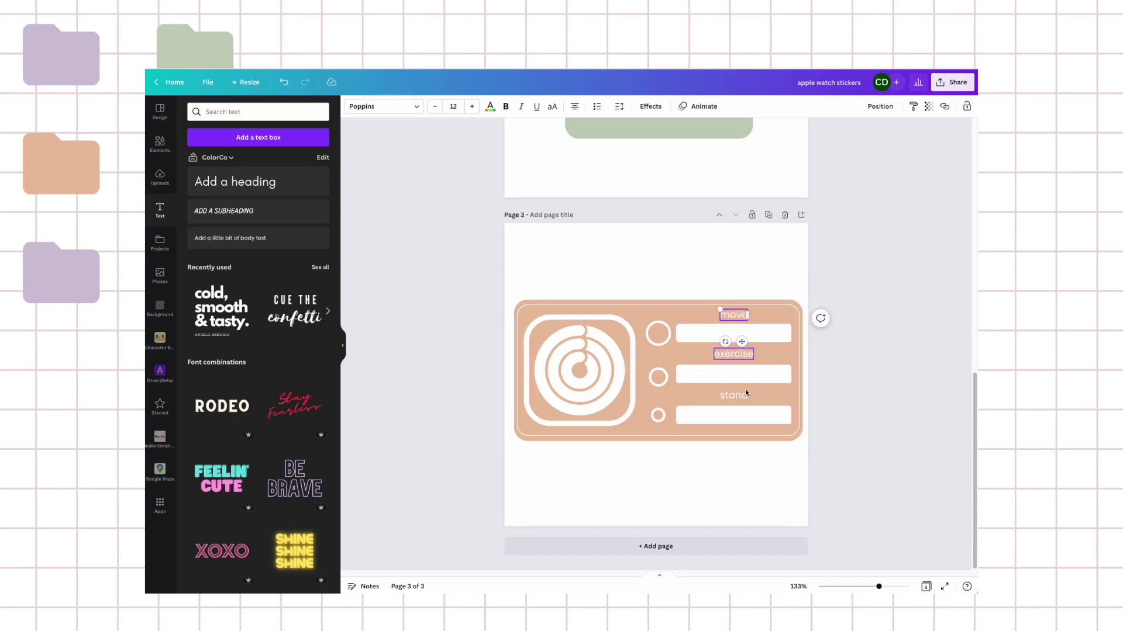
left_click(742, 396, "shift")
left_click(898, 108)
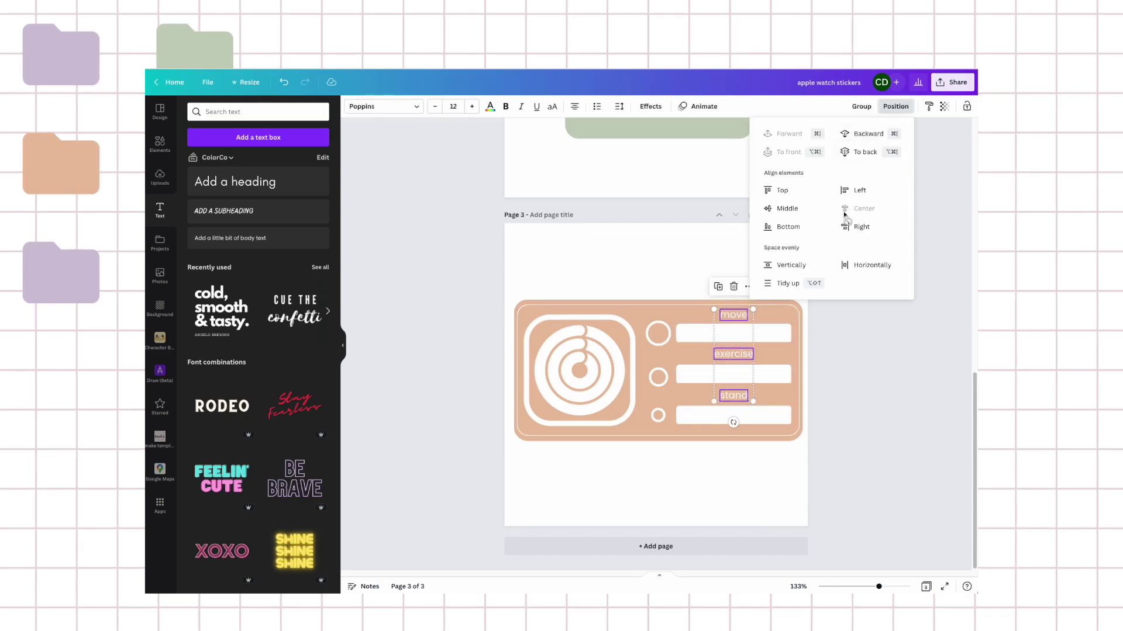
left_click(851, 378)
left_click(855, 374)
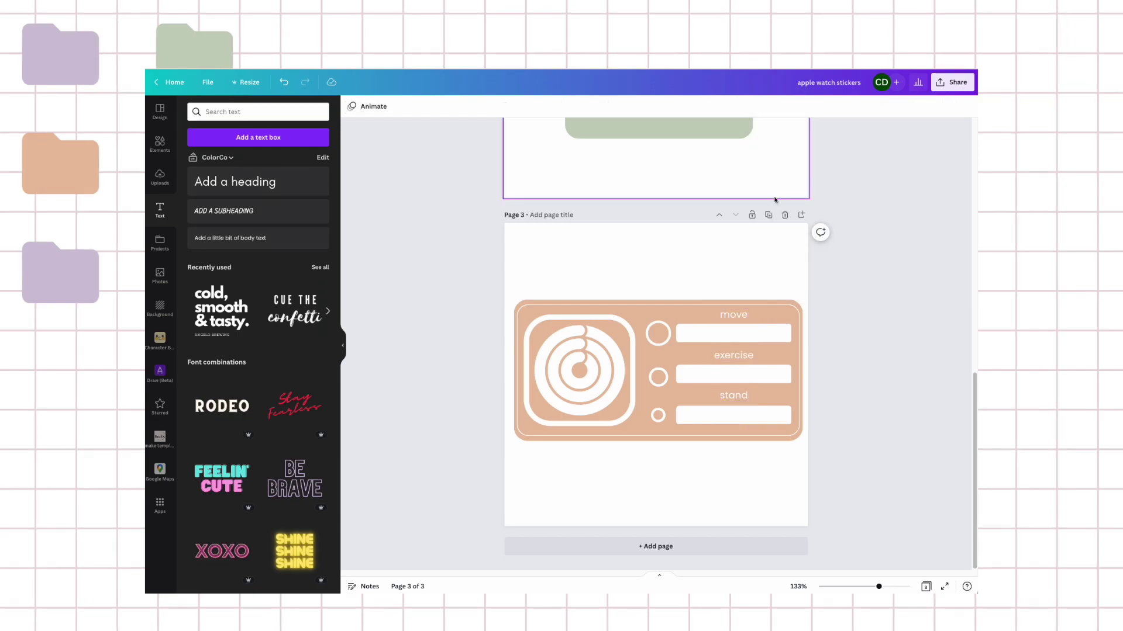
Duplicate page 3 and recolour the tracker card on page 4 lilac
left_click(768, 215)
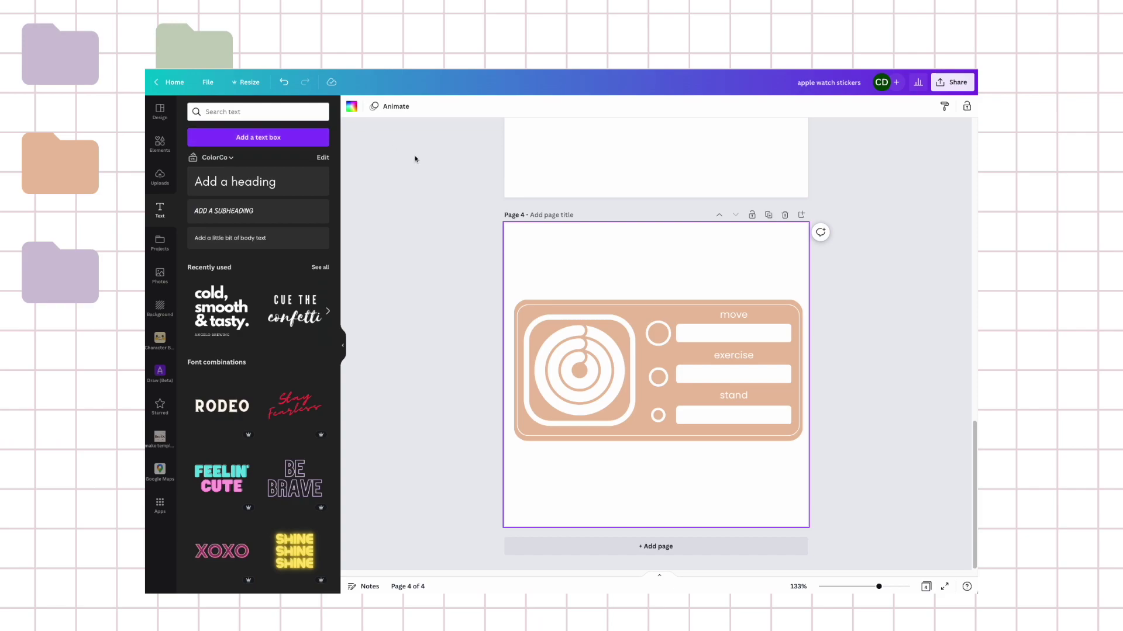
left_click(579, 368)
left_click(400, 106)
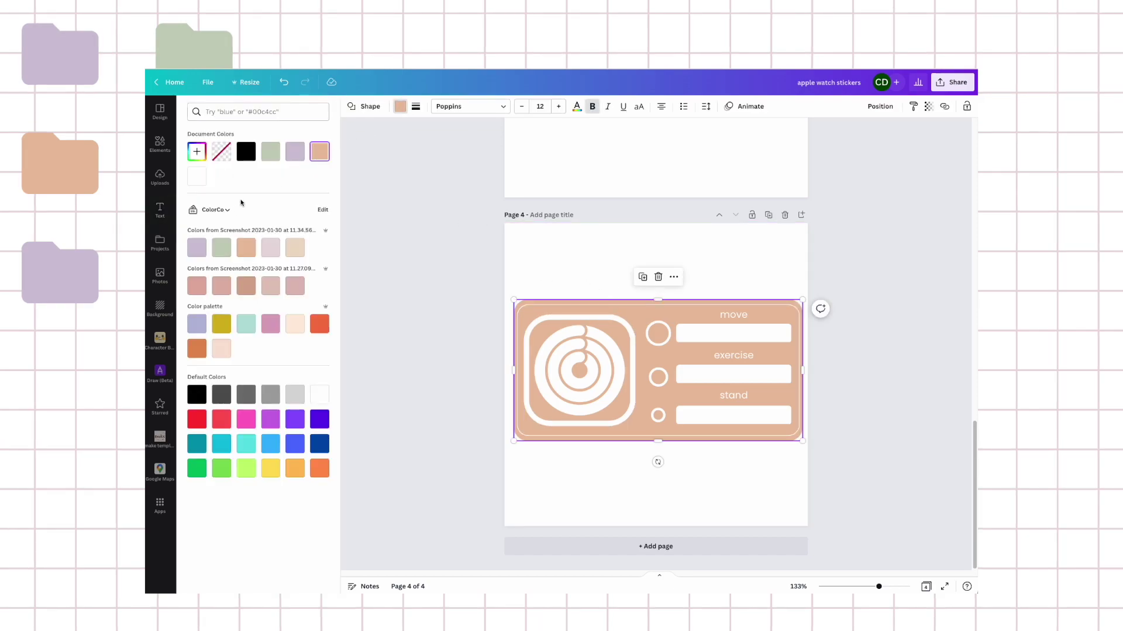
left_click(197, 250)
left_click(889, 266)
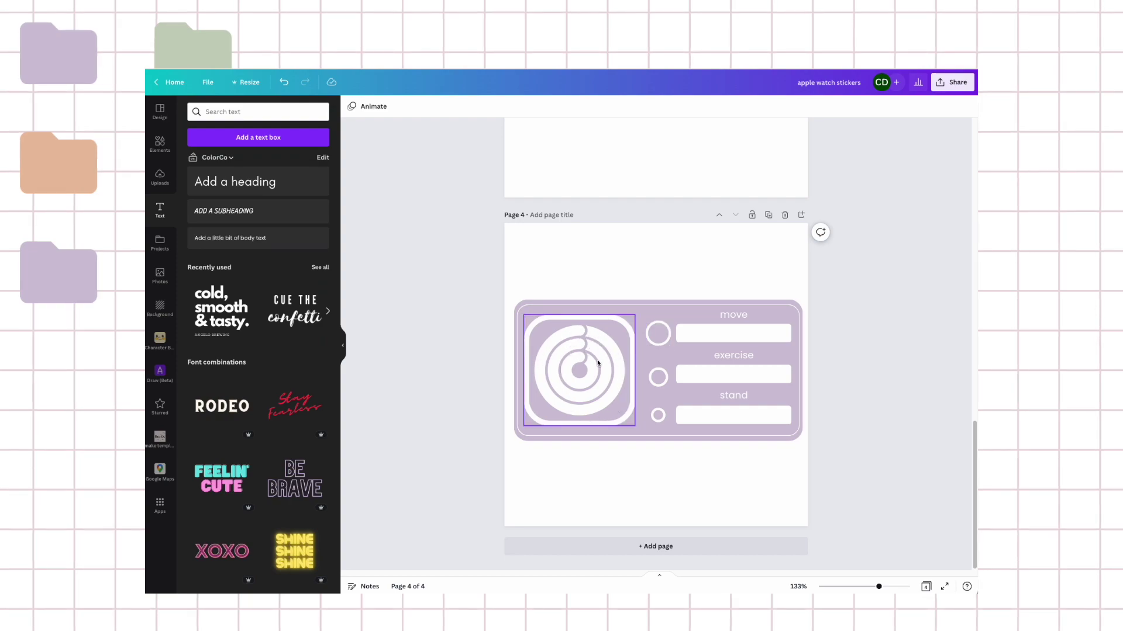
Inspect the white bar under 'move' on the new page 4
left_click(642, 288)
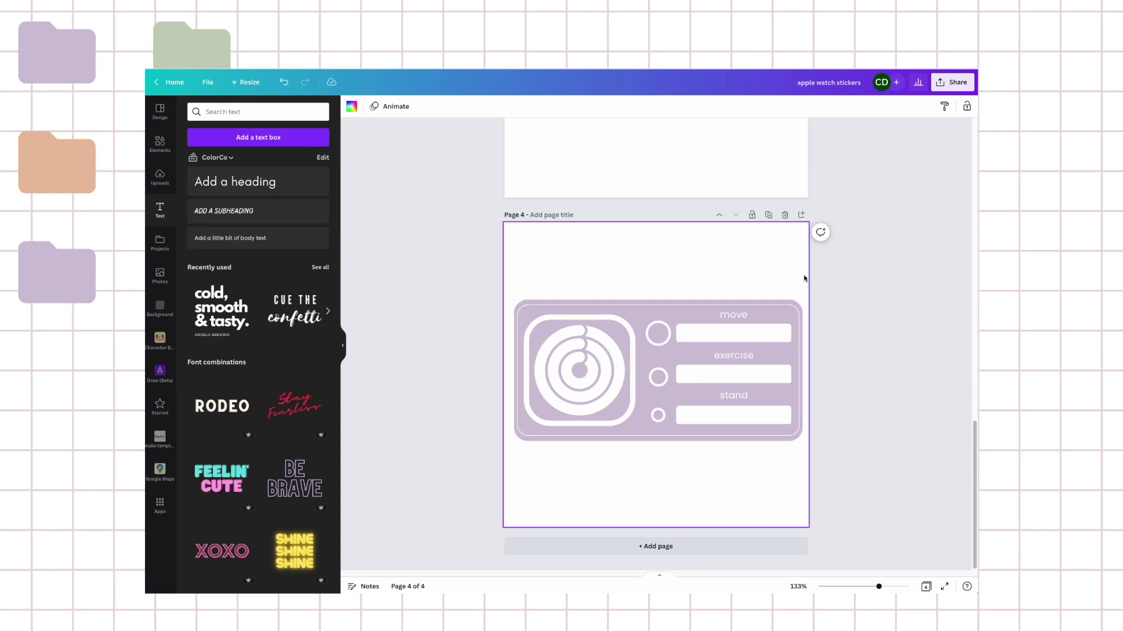
left_click(760, 339)
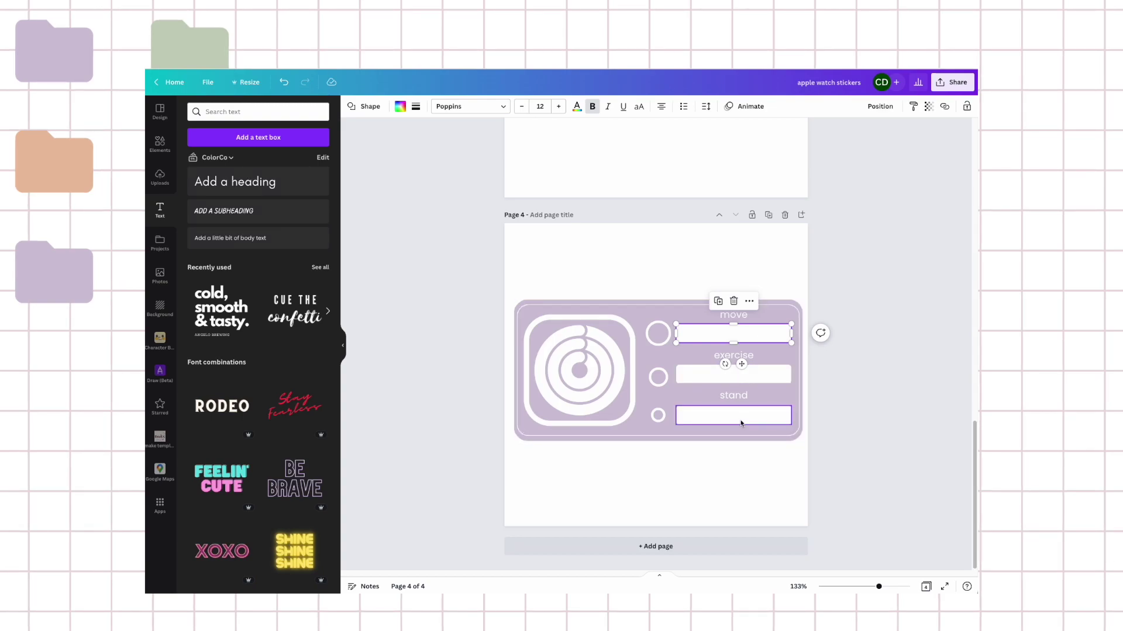
left_click(883, 418)
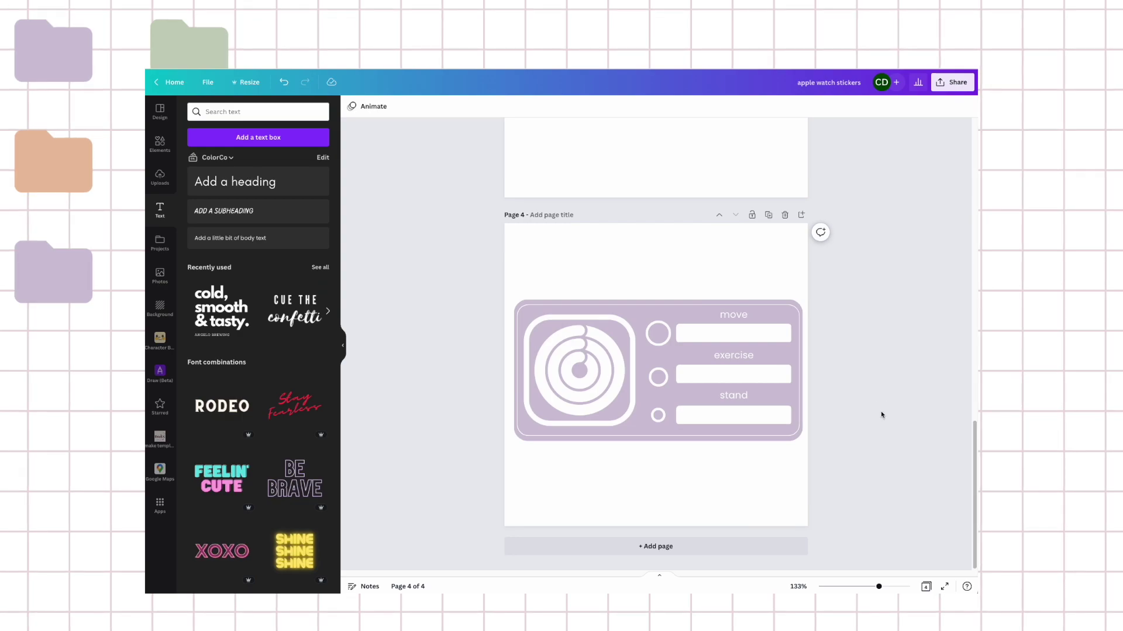
scroll(881, 414, "up", 3)
Enlarge the ring icon on the sage tile and centre it within the tile
scroll(881, 415, "down", 2)
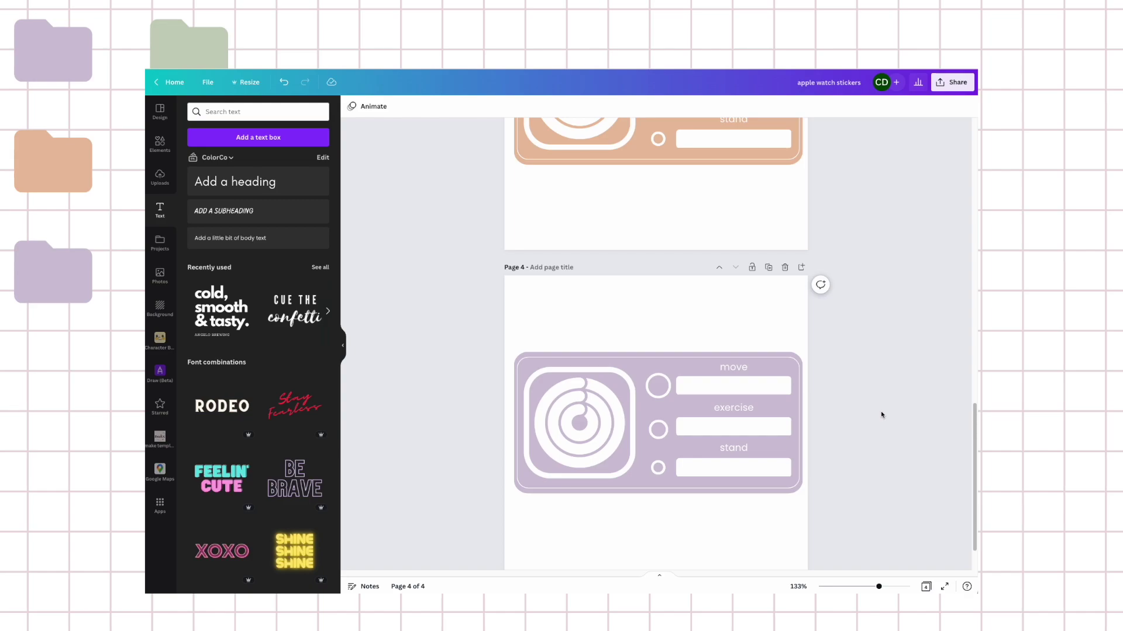
scroll(881, 415, "up", 10)
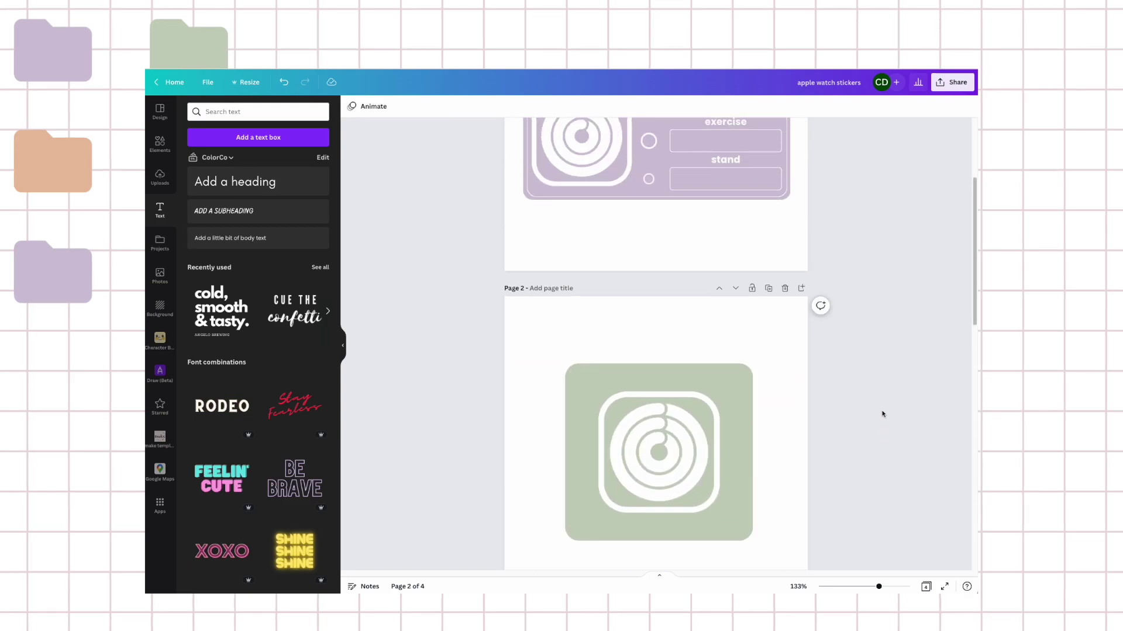
scroll(882, 414, "up", 3)
scroll(881, 414, "down", 3)
left_click(659, 433)
left_click_drag(659, 433, 636, 423)
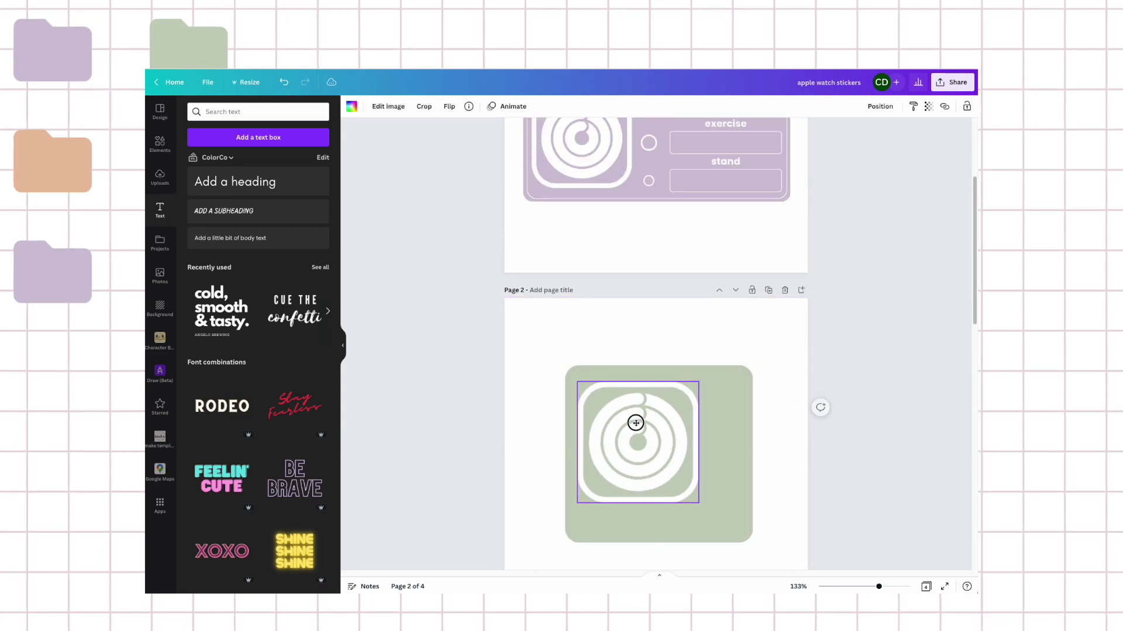
left_click_drag(698, 502, 738, 538)
left_click_drag(711, 494, 701, 482)
left_click(885, 460)
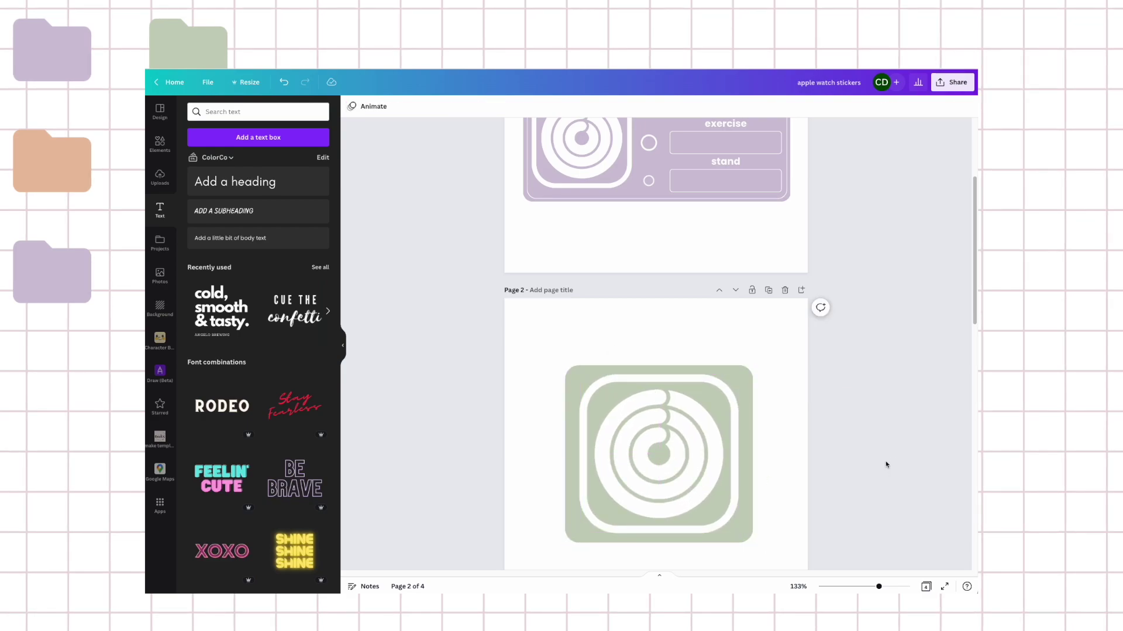
scroll(883, 457, "down", 3)
scroll(877, 444, "down", 5)
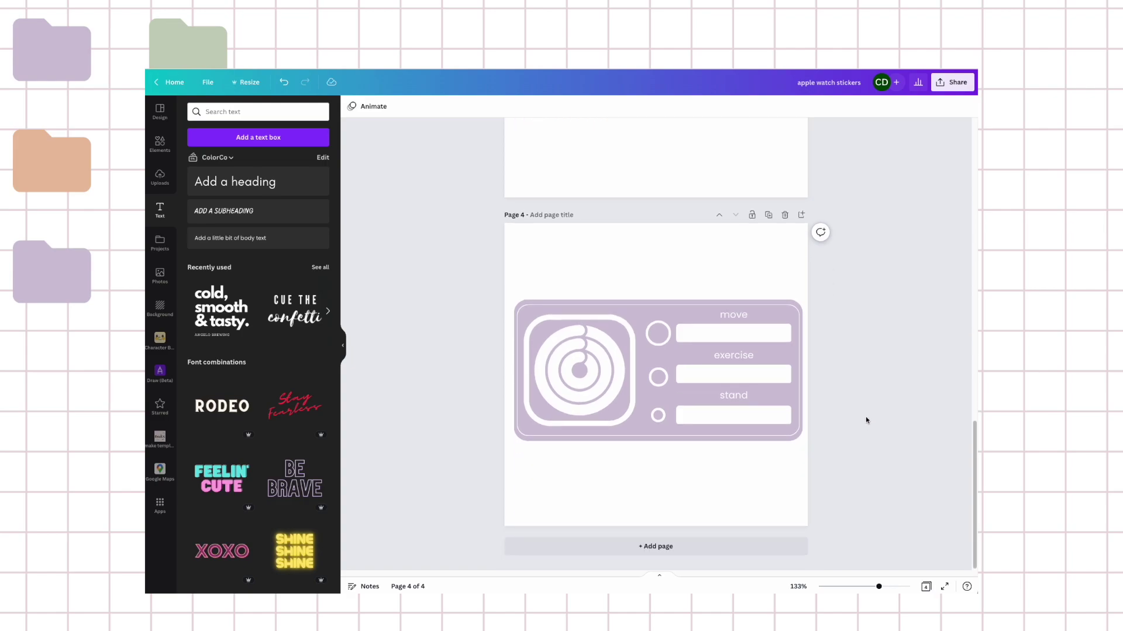
Duplicate the lilac tracker card page, keeping its ring image after deleting and undoing
left_click(768, 216)
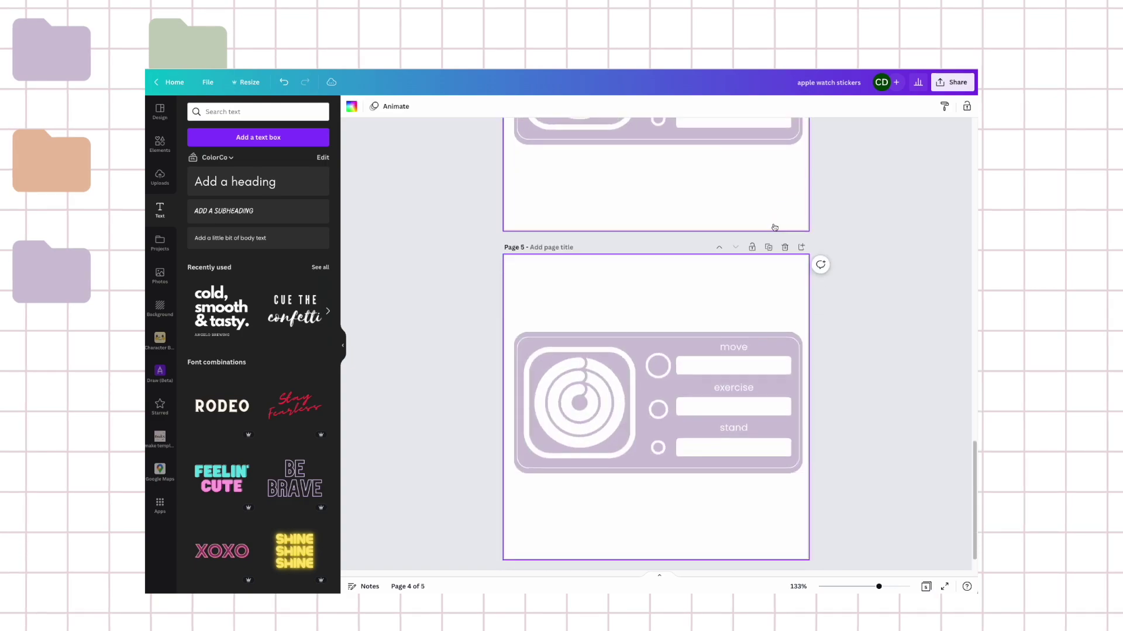
left_click(592, 406)
key("Delete")
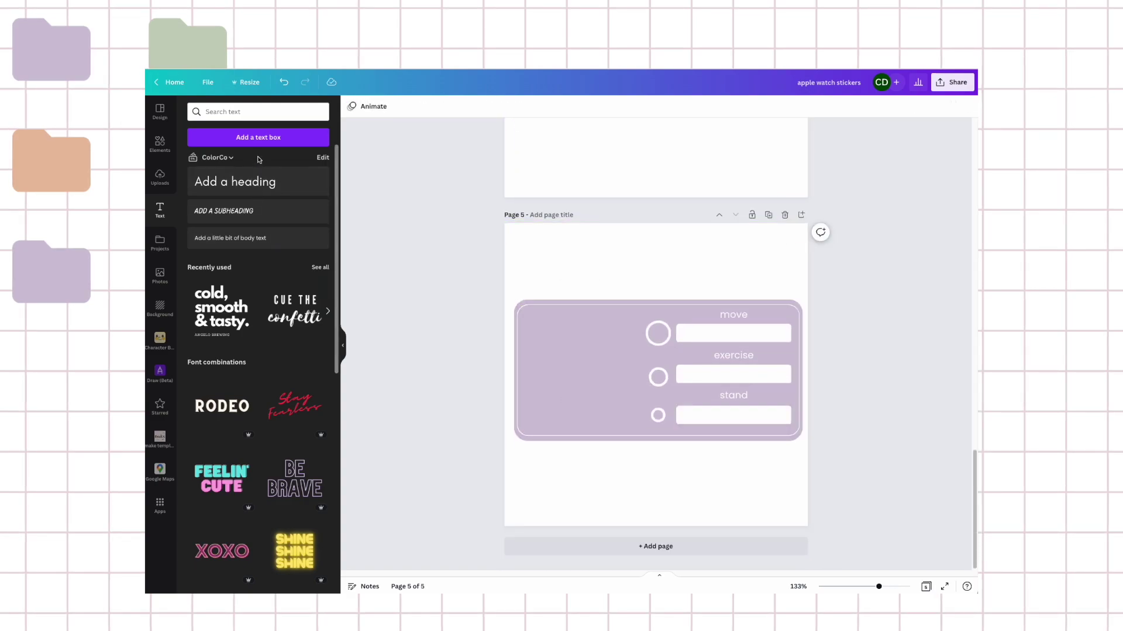
left_click(260, 112)
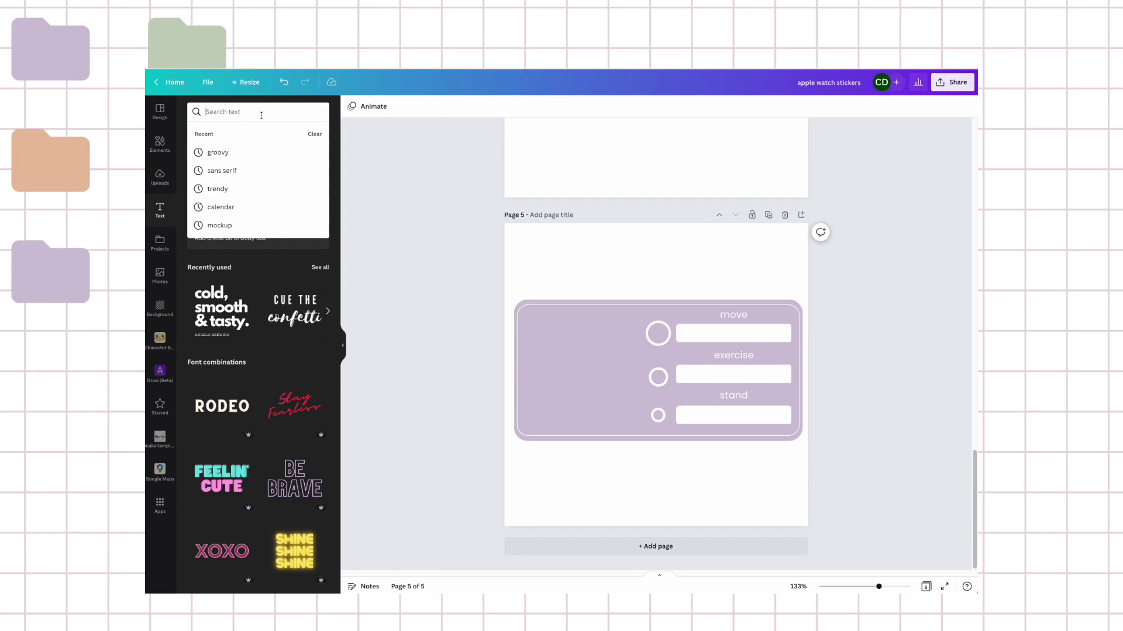
left_click(391, 195)
key("ctrl+z")
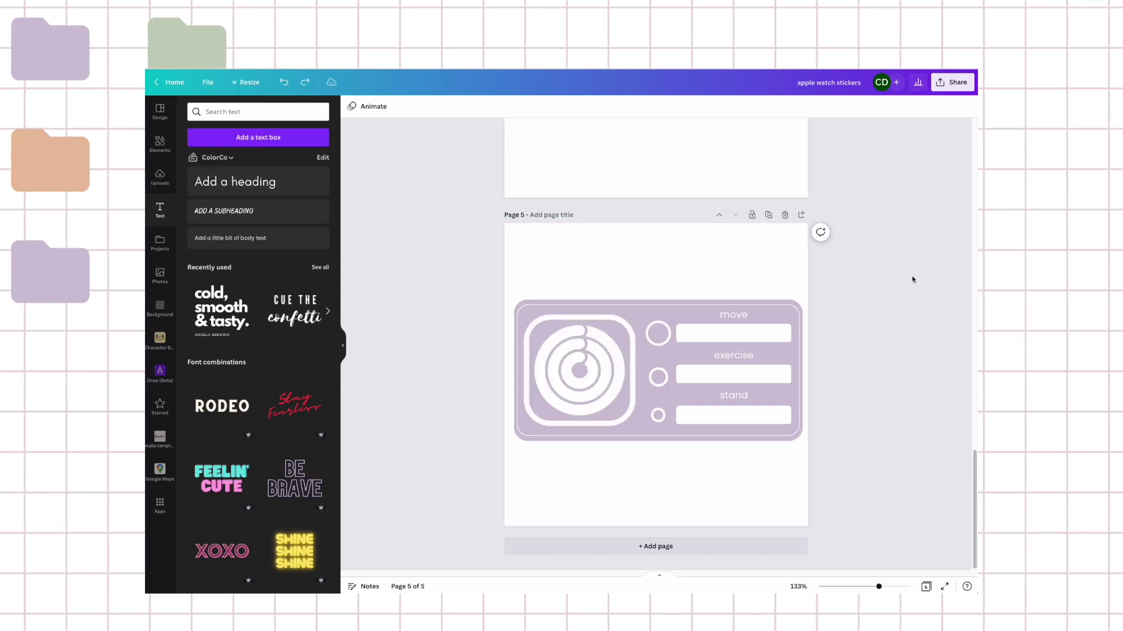
Duplicate the sage ring icon page
scroll(911, 275, "up", 10)
scroll(911, 275, "up", 5)
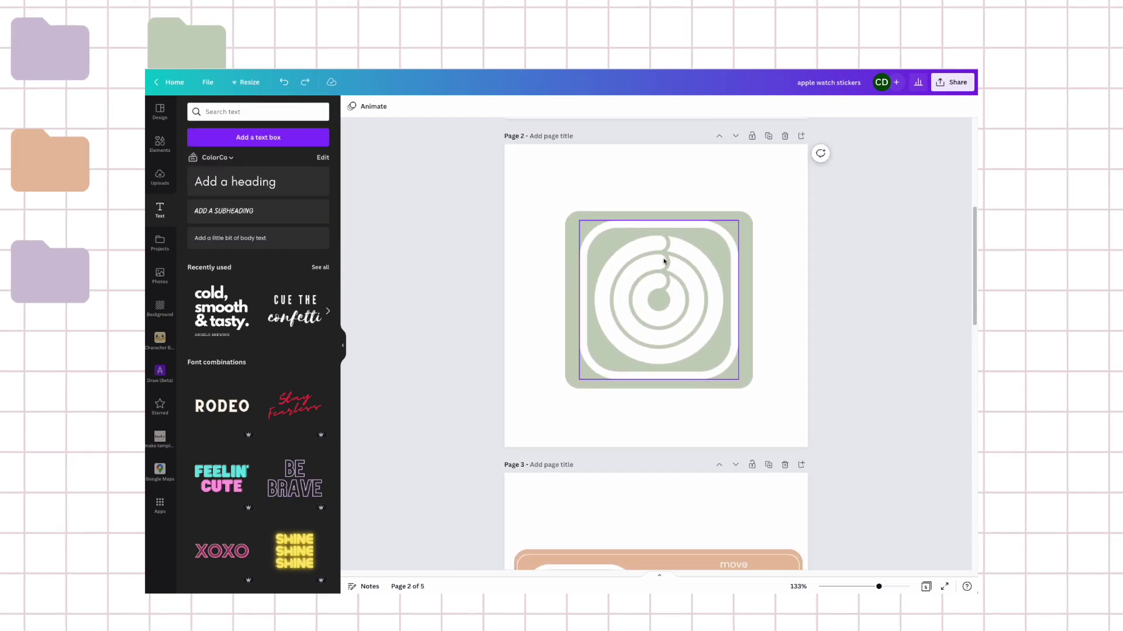
left_click(768, 136)
Search Elements for 'apple watch', filter to Graphics, and add the outline watch graphic to page 3
left_click(234, 111)
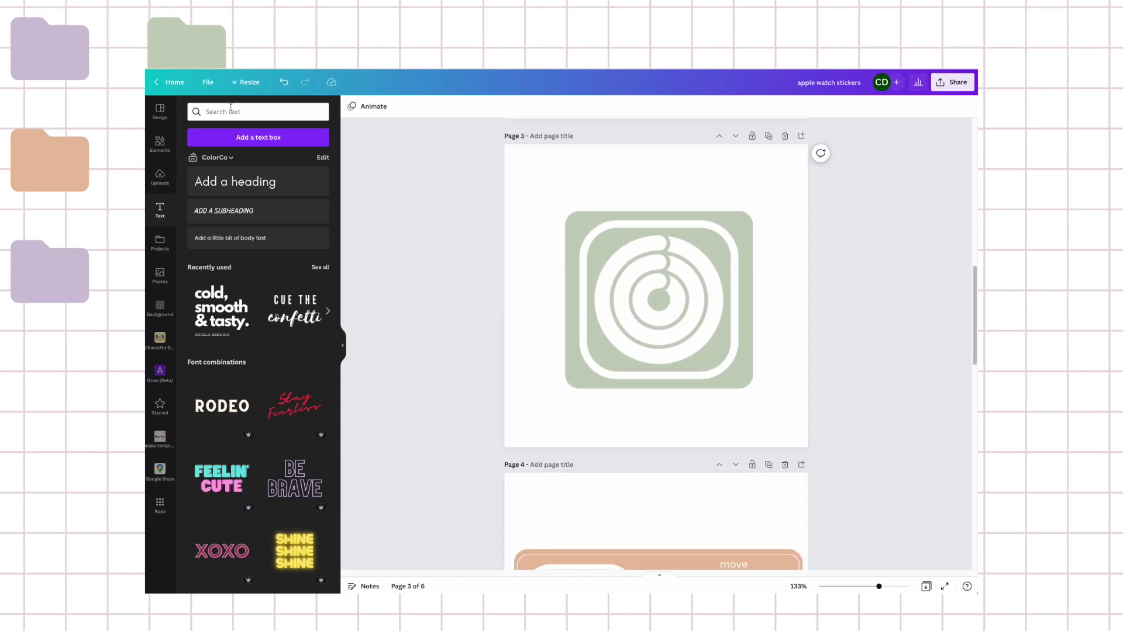
left_click(159, 143)
left_click(195, 105)
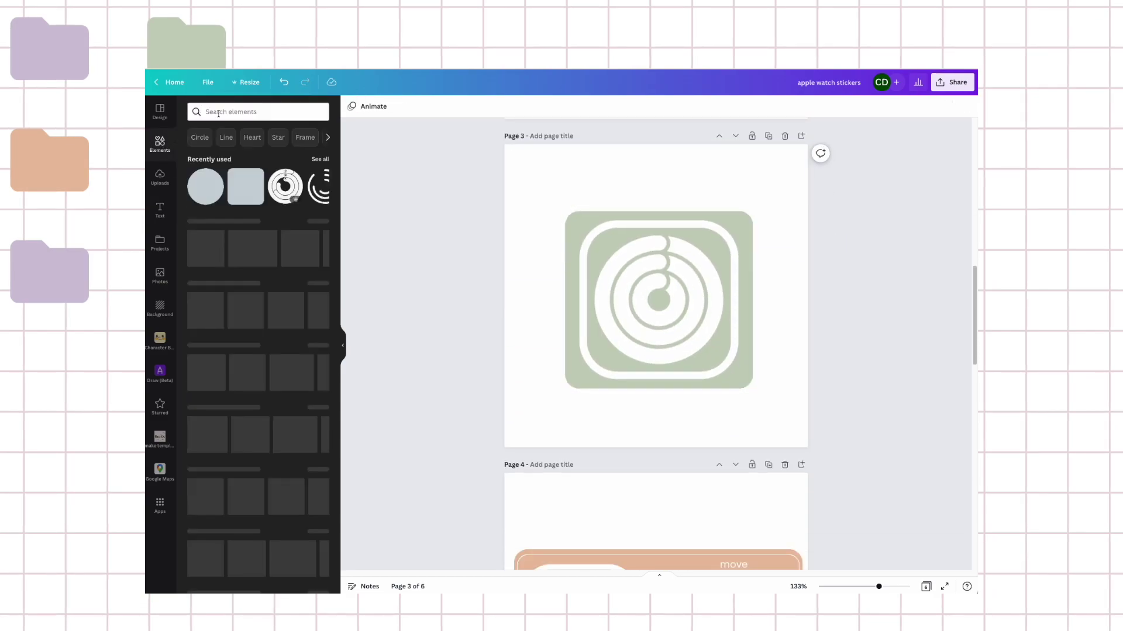
left_click(242, 116)
type("apple watch")
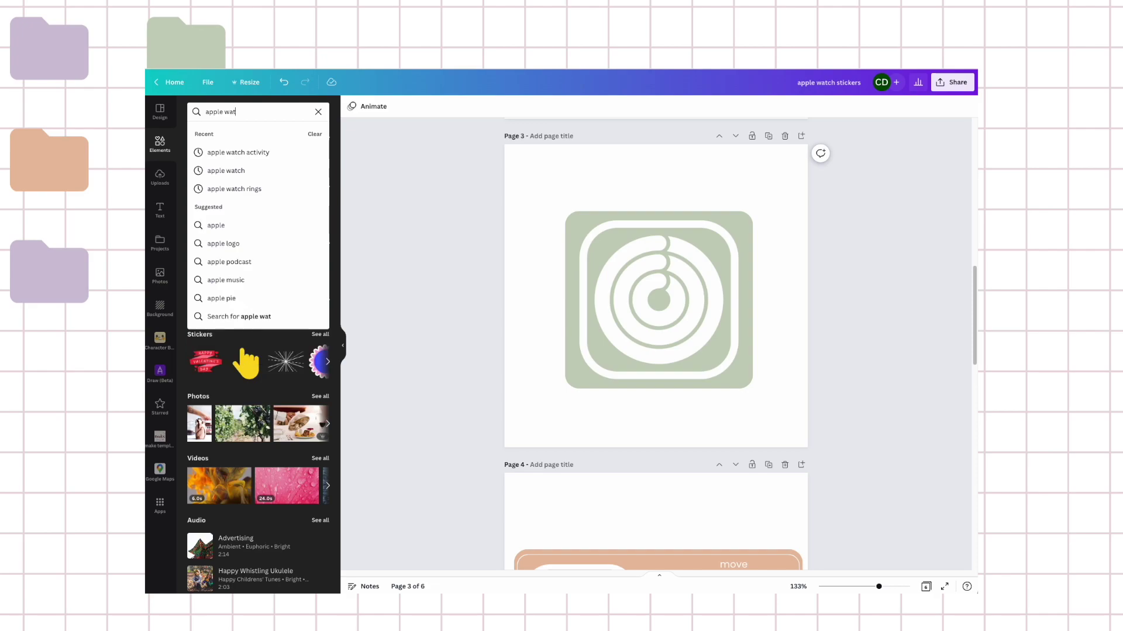
key("Return")
left_click(319, 243)
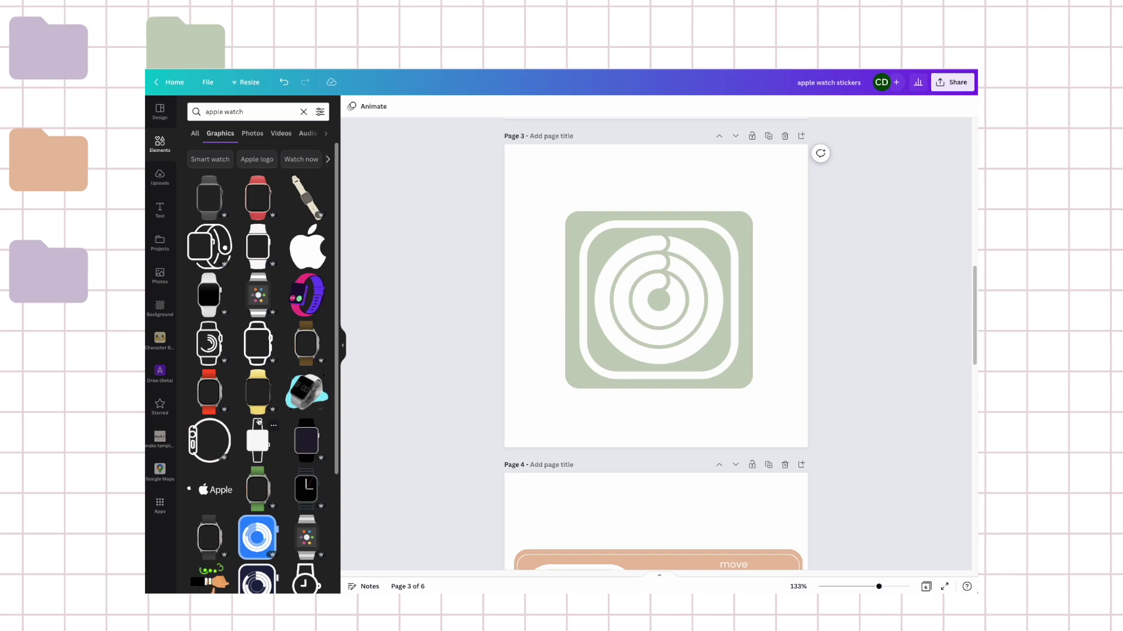
scroll(256, 433, "down", 1)
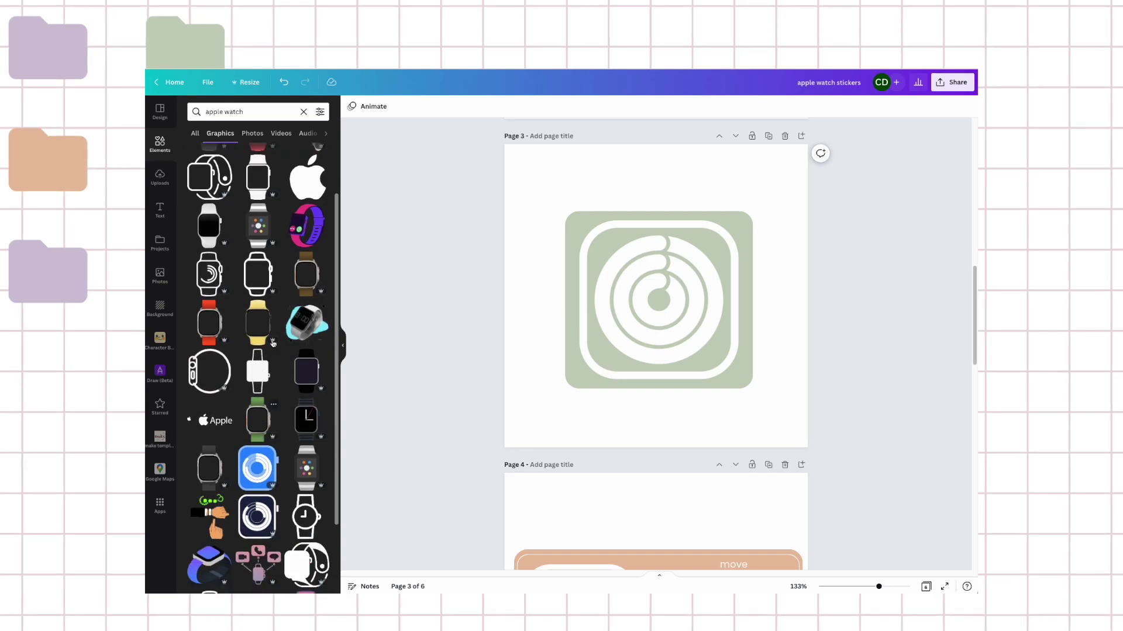
scroll(263, 271, "down", 2)
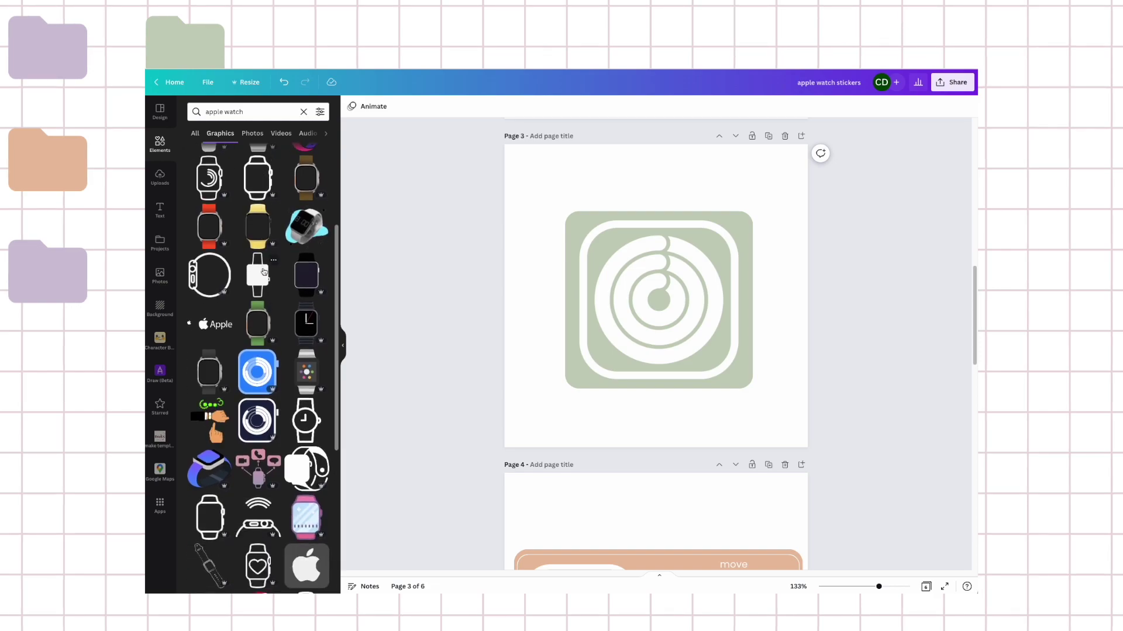
left_click(263, 271)
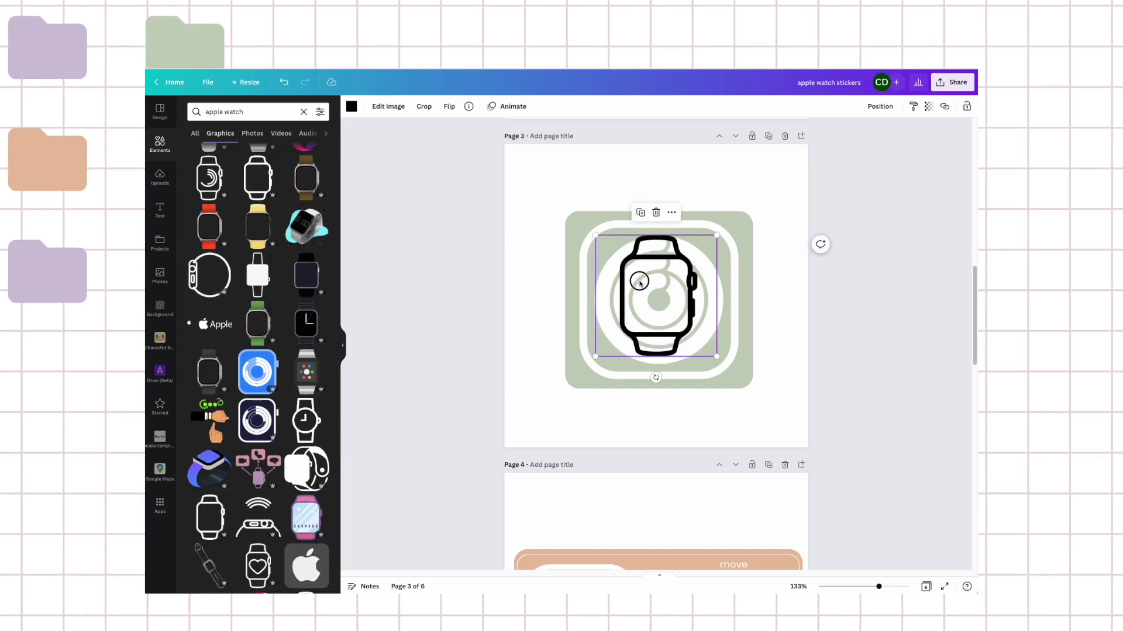
Enlarge the black watch outline and centre it on page 3, undoing the last two adjustments
left_click_drag(641, 283, 574, 236)
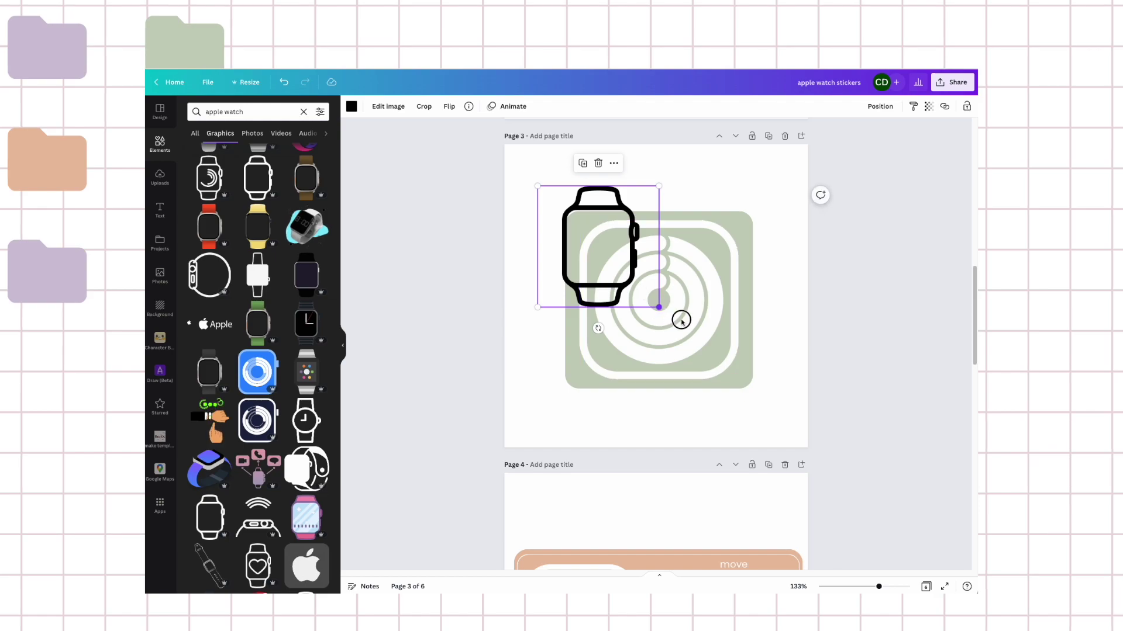
left_click_drag(653, 308, 884, 454)
left_click_drag(722, 389, 701, 353)
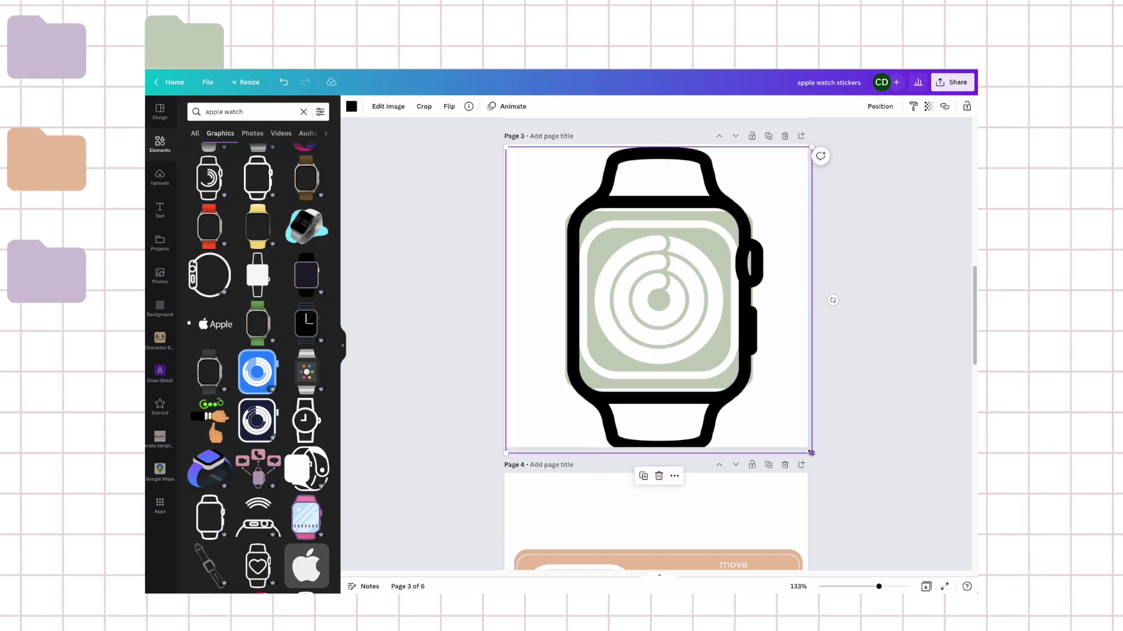
left_click_drag(810, 453, 807, 447)
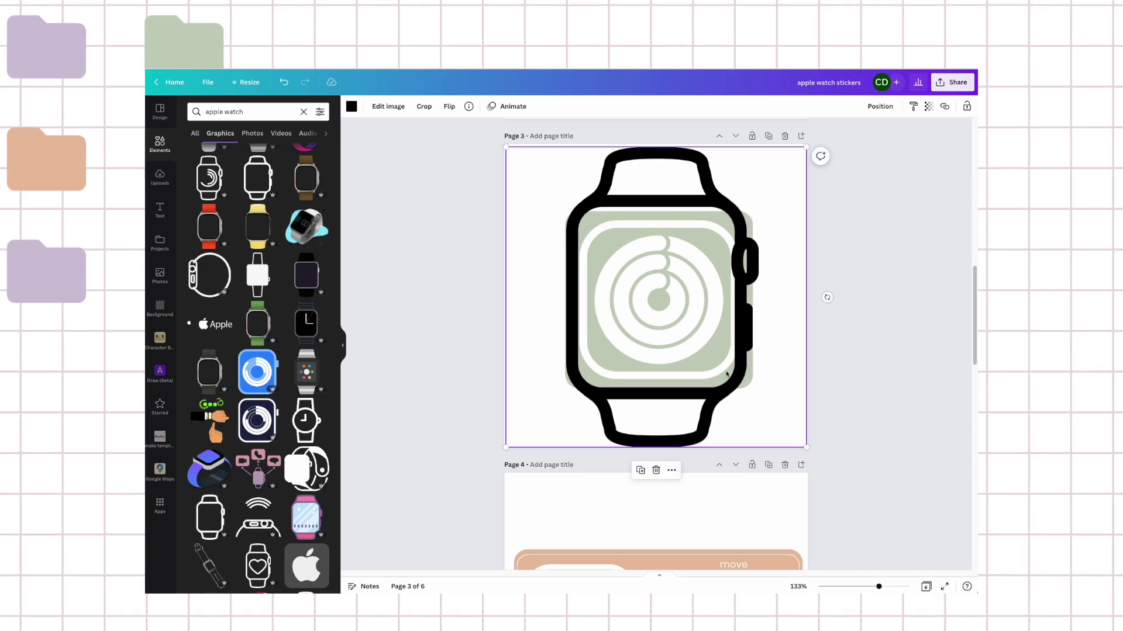
left_click_drag(698, 360, 702, 364)
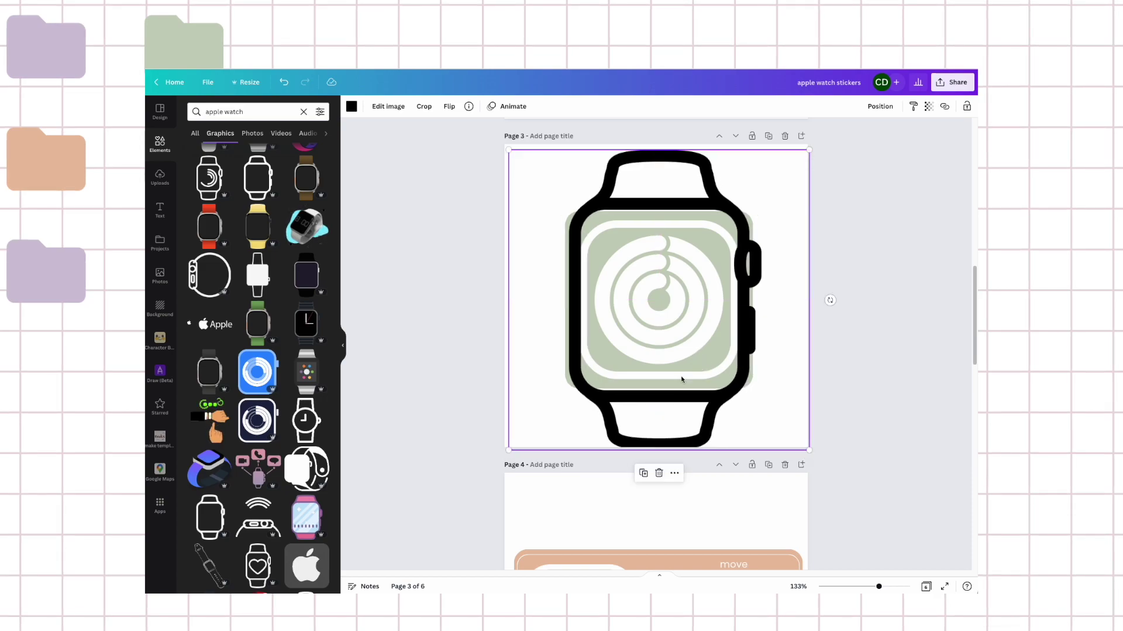
left_click_drag(508, 450, 491, 452)
left_click_drag(686, 408, 704, 392)
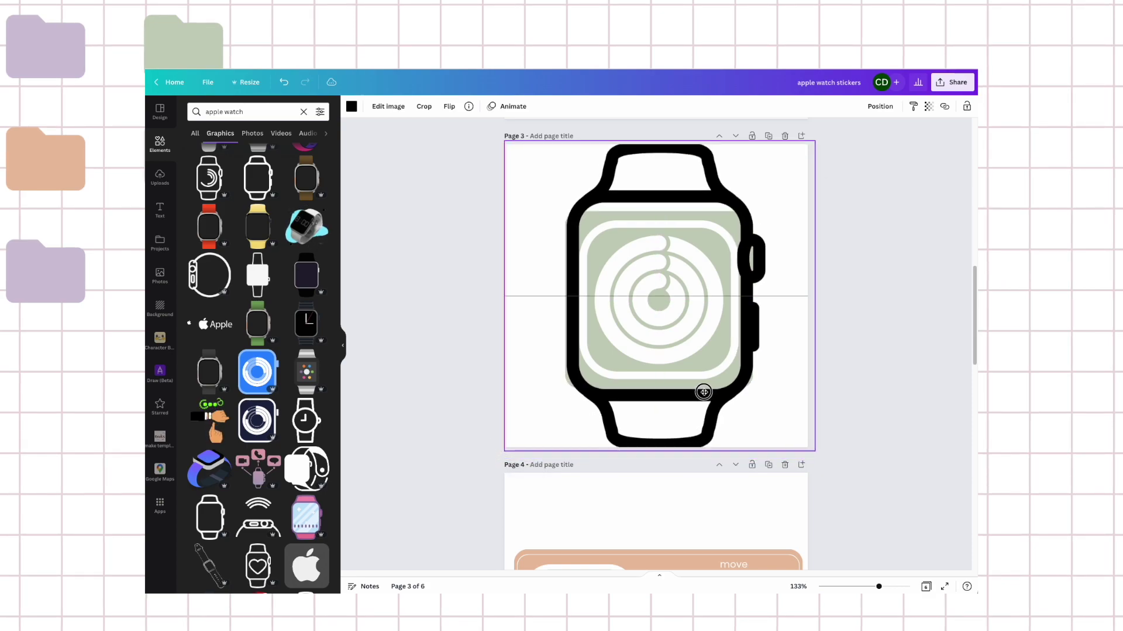
left_click(848, 386)
key("ctrl+z")
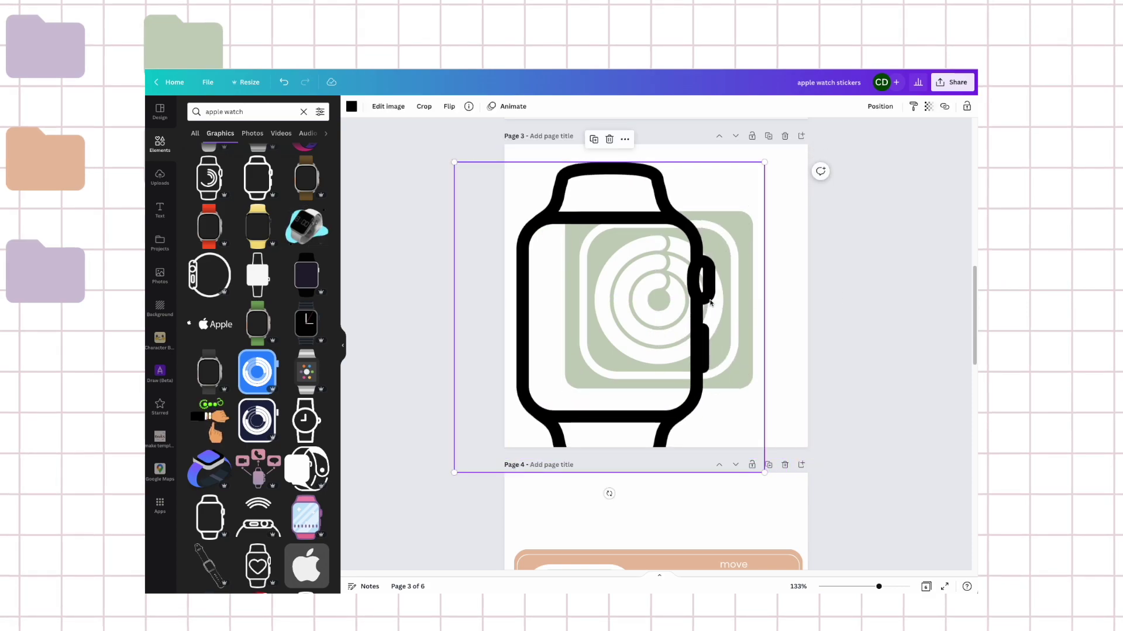
key("ctrl+z")
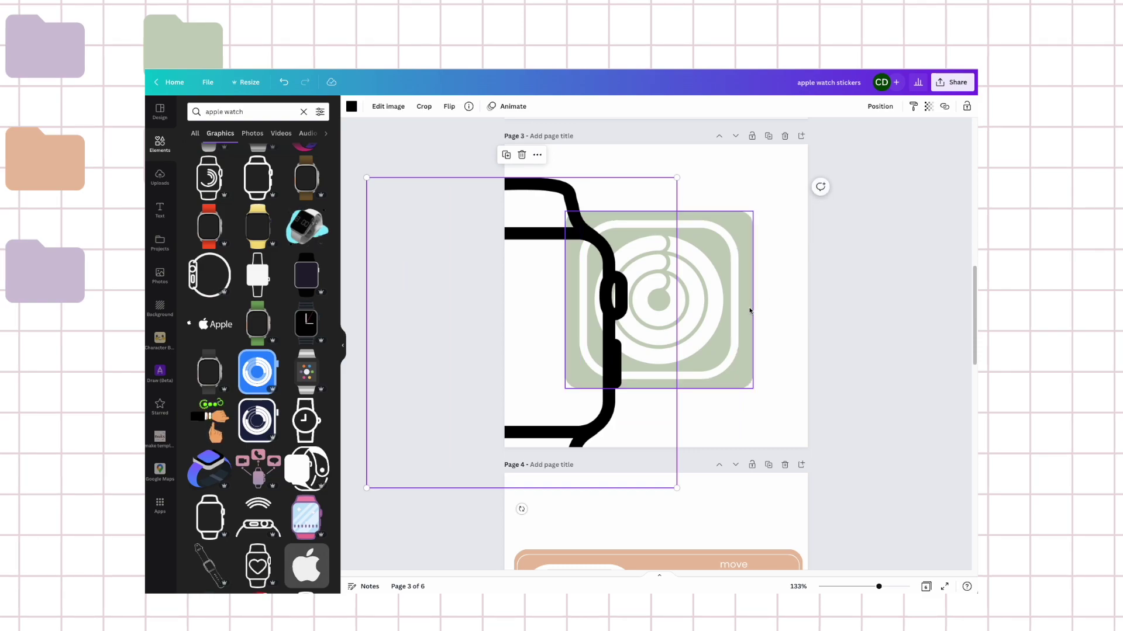
Shrink the sage ring icon, centre the watch, and delete the duplicate sage icon behind it
left_click(753, 388)
left_click_drag(753, 388, 741, 376)
left_click(649, 190)
left_click_drag(566, 401, 602, 386)
left_click(730, 374)
key("Delete")
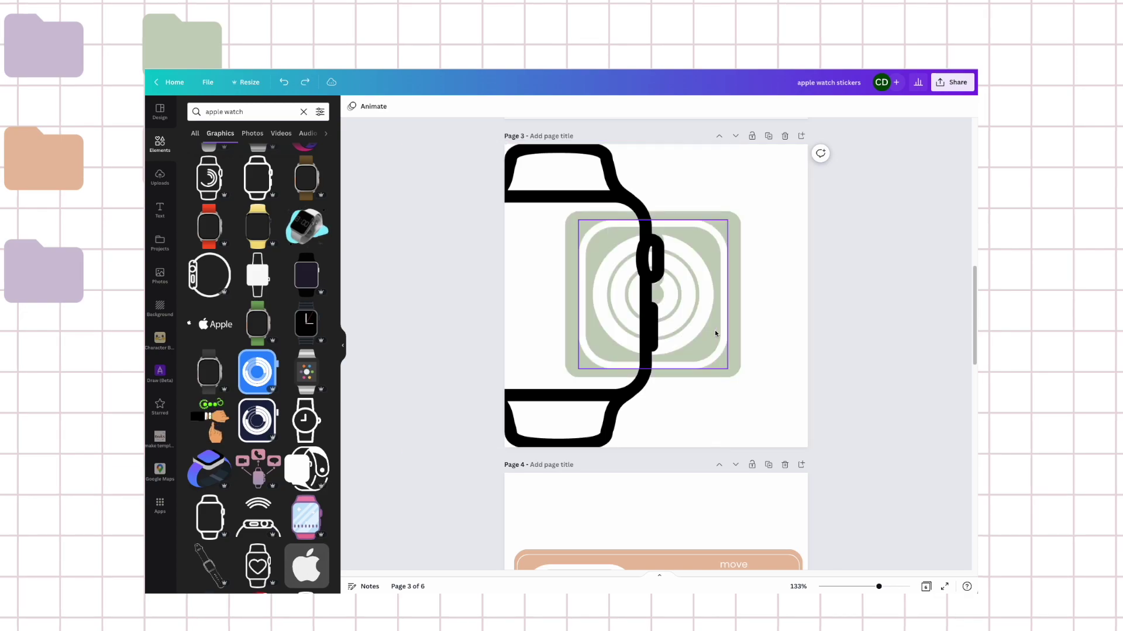
Shift the green square left, move the watch toward centre, and send the watch backward
left_click(734, 226)
left_click_drag(734, 227, 685, 227)
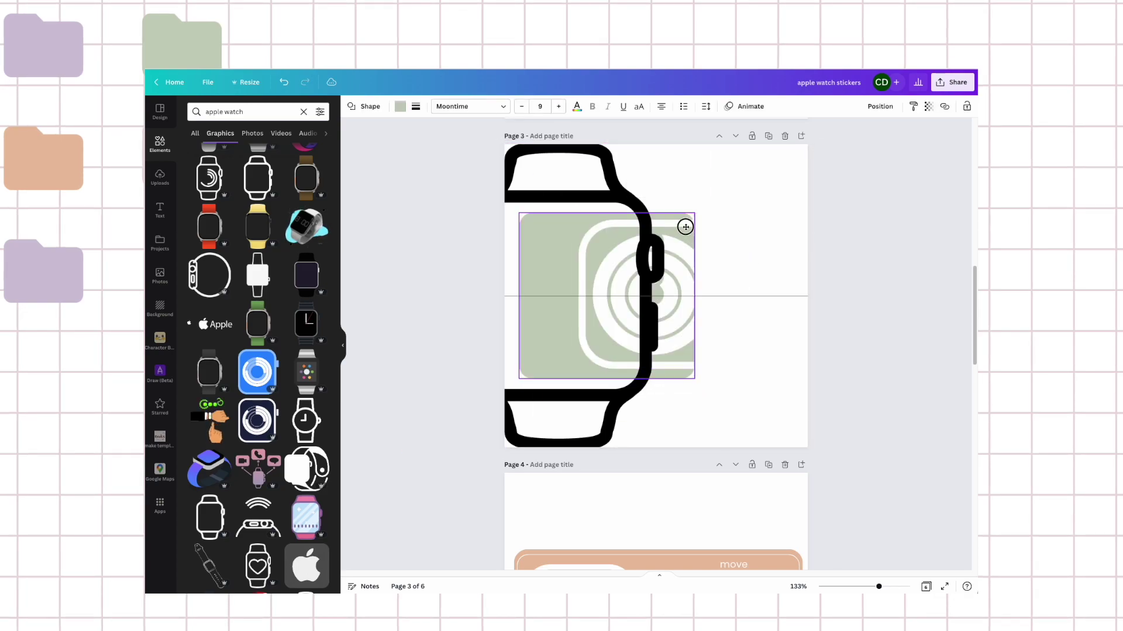
left_click_drag(606, 400, 660, 394)
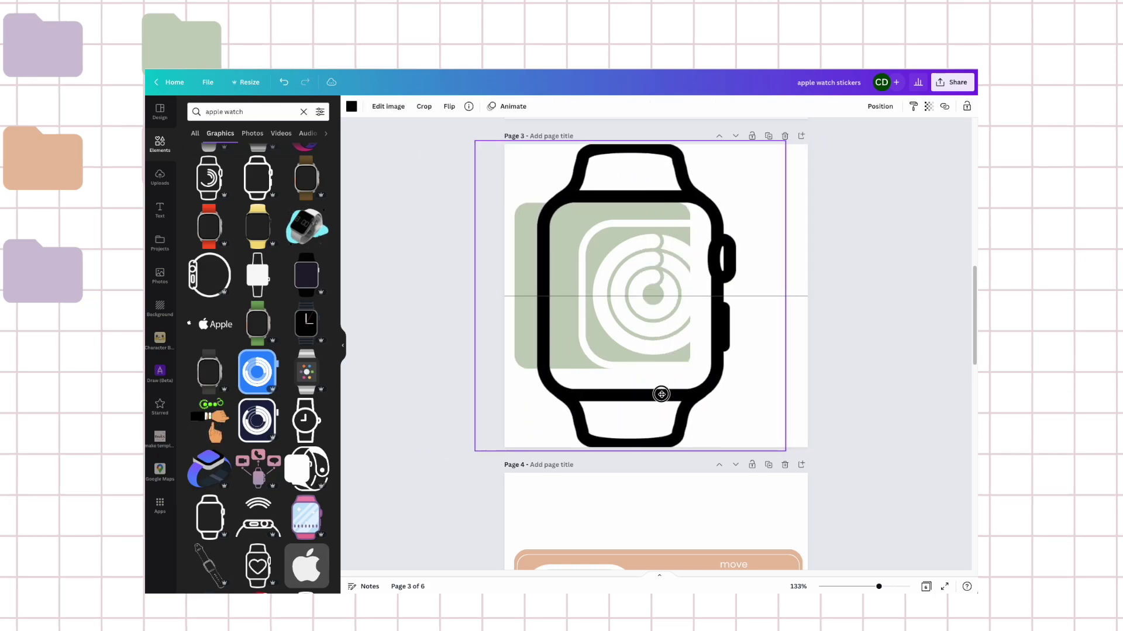
left_click_drag(524, 323, 548, 321)
left_click(880, 106)
left_click(849, 133)
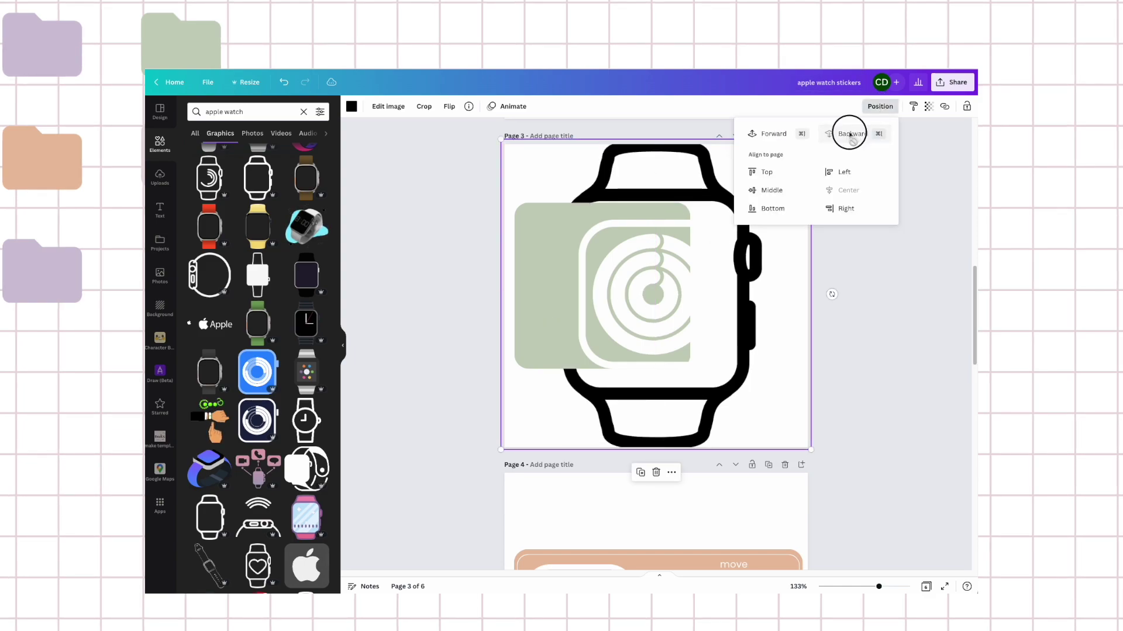
Move and resize the green shape to fill the watch screen, centring the ring icon
left_click_drag(529, 298, 594, 297)
mouse_move(752, 370)
left_mouse_down()
mouse_move(731, 380)
mouse_move(740, 387)
left_mouse_up()
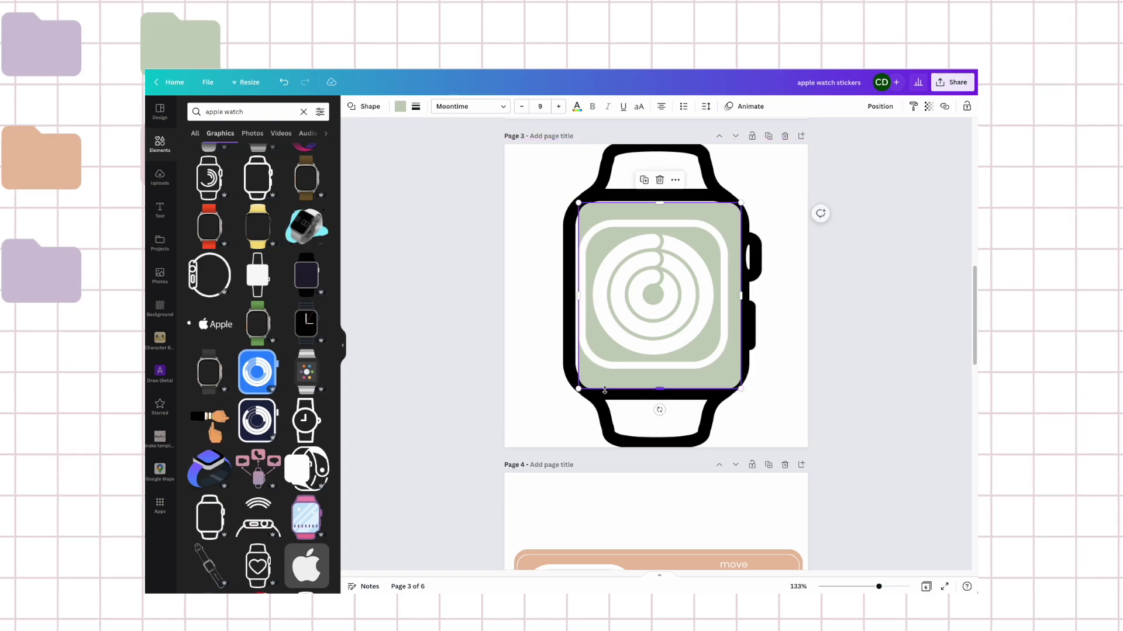
left_click_drag(578, 388, 572, 386)
left_click_drag(573, 198, 570, 198)
left_click_drag(645, 288, 655, 290)
Bring the black watch forward over the green screen shape
left_click(709, 183)
left_click(884, 110)
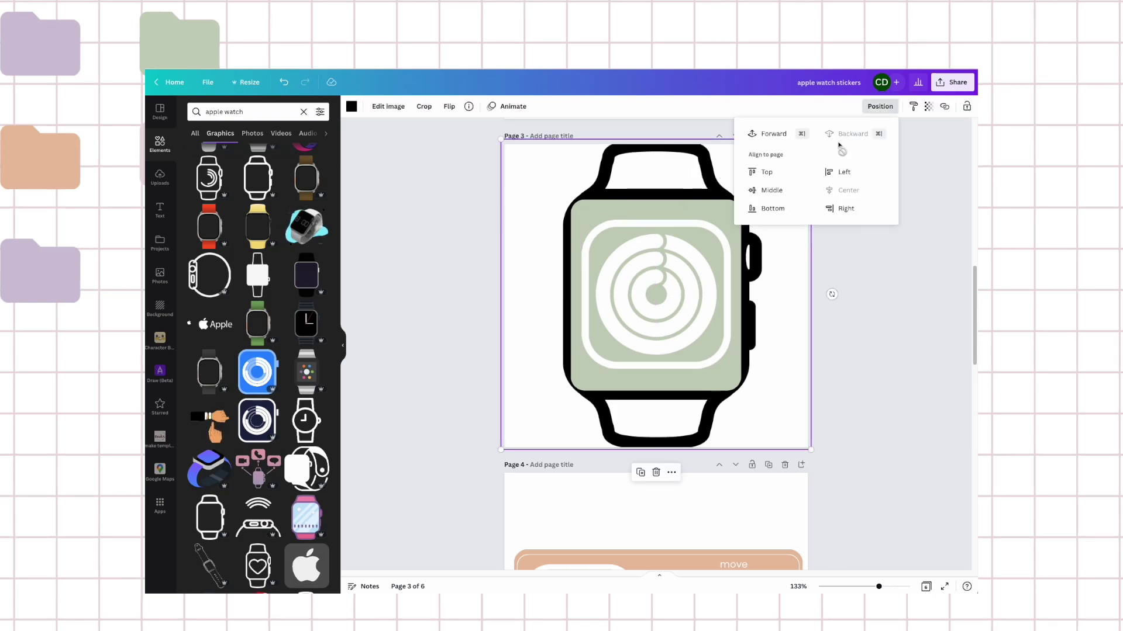
left_click(764, 129)
left_click(891, 356)
left_click(892, 356)
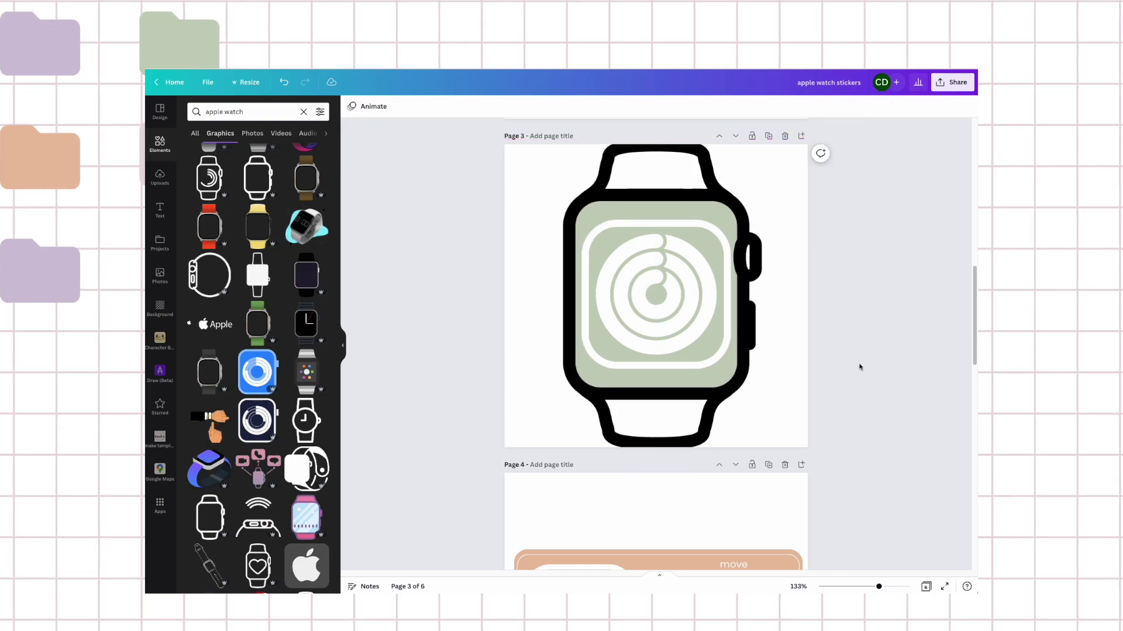
Select the green screen shape and ring icon together, undoing an accidental watch move
left_click_drag(503, 190, 684, 348)
key("ctrl+z")
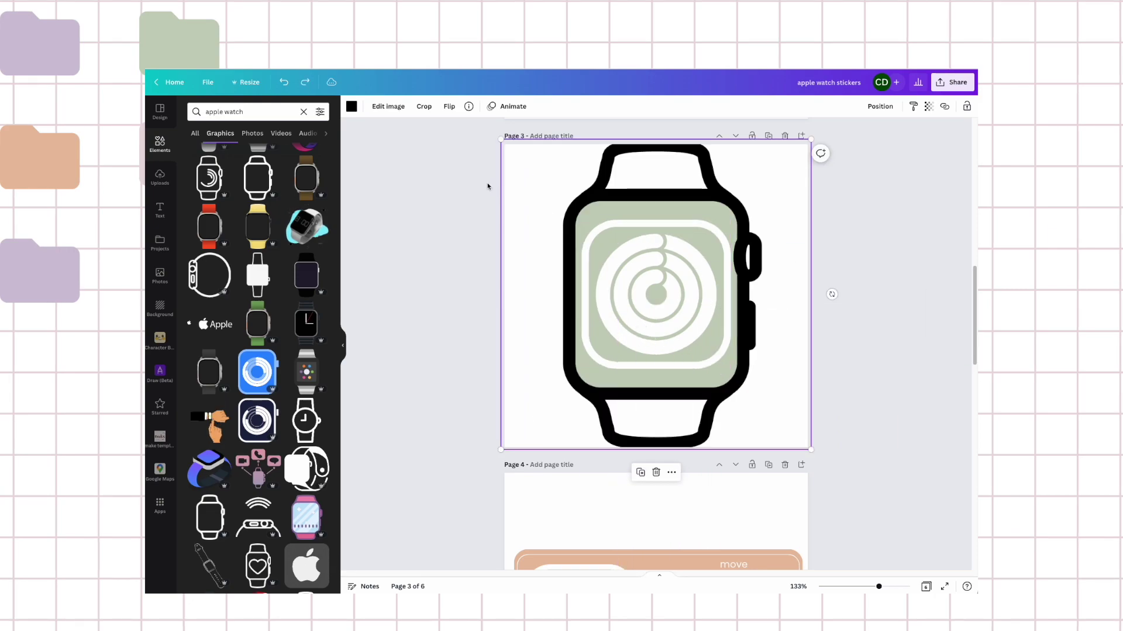
left_click_drag(458, 171, 837, 457)
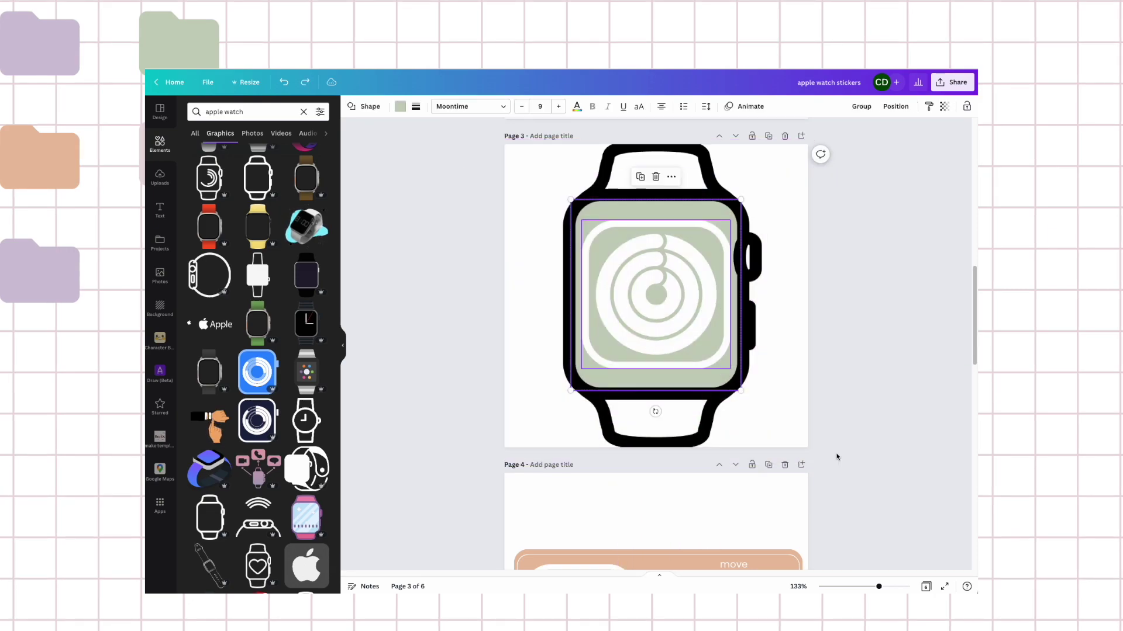
left_click(801, 444)
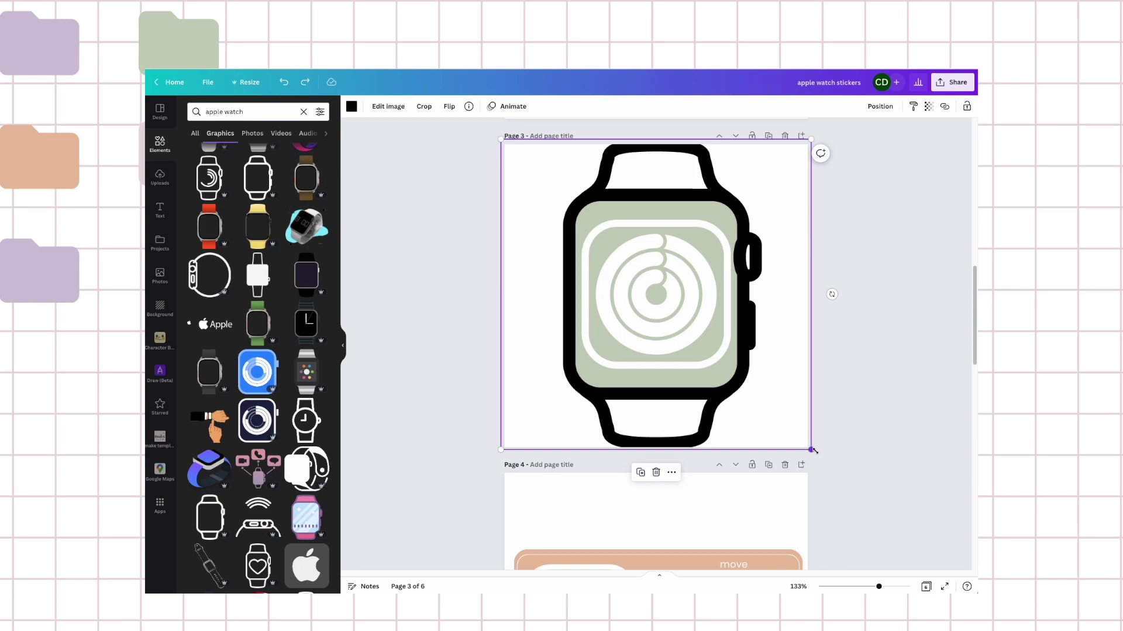
left_click_drag(837, 451, 459, 193)
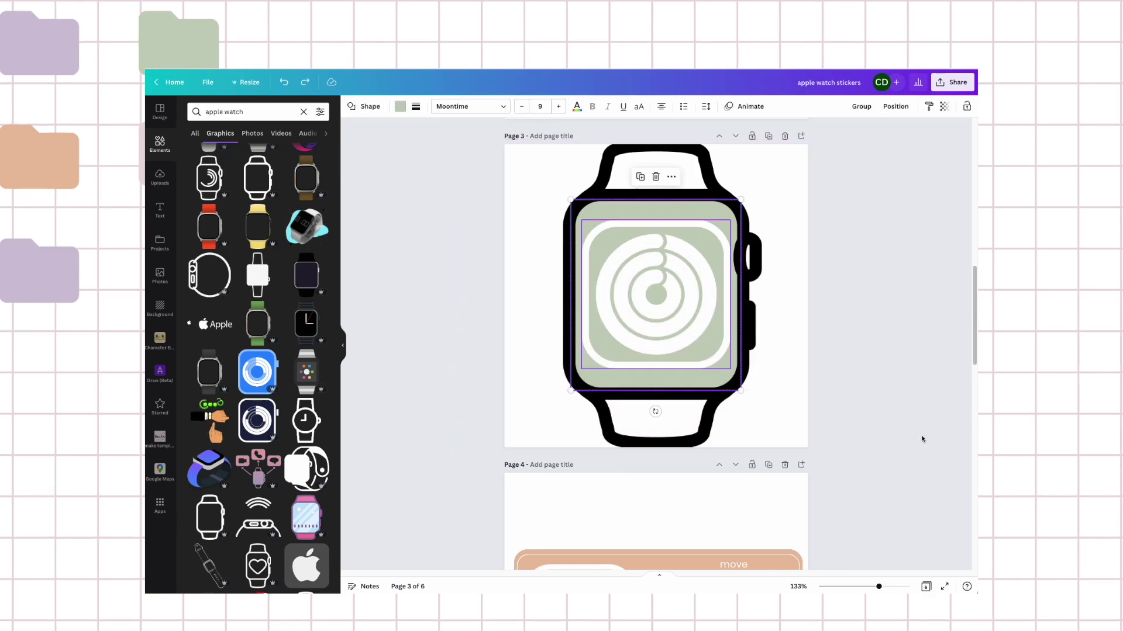
Send the watch image backward behind the green screen shape
left_click_drag(781, 432, 758, 411)
left_click(810, 444)
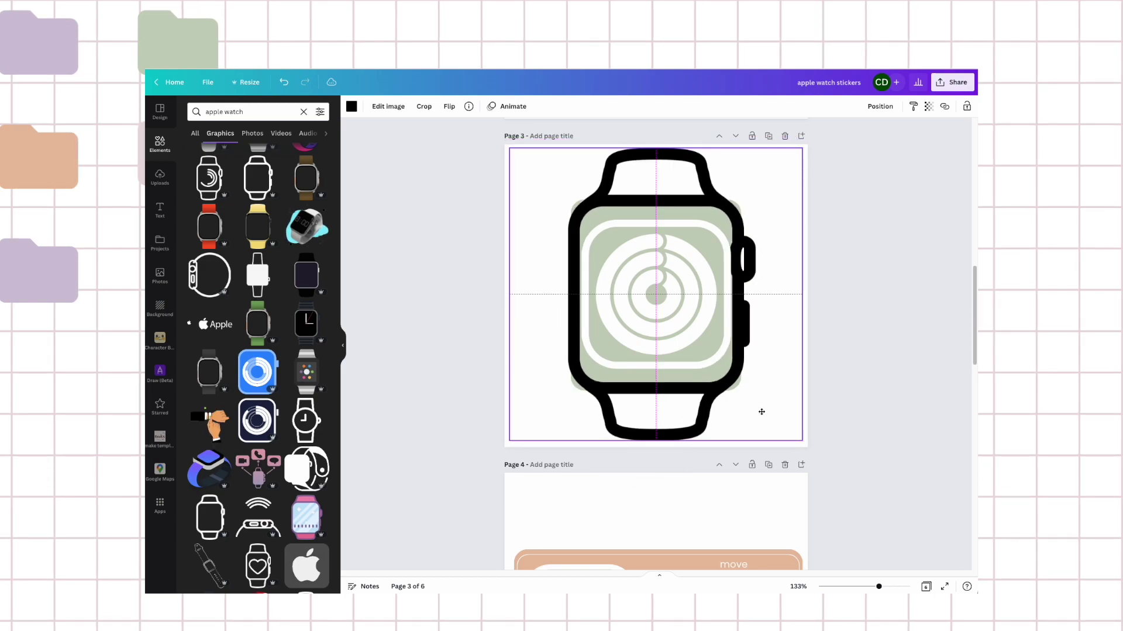
left_click(874, 107)
left_click(852, 134)
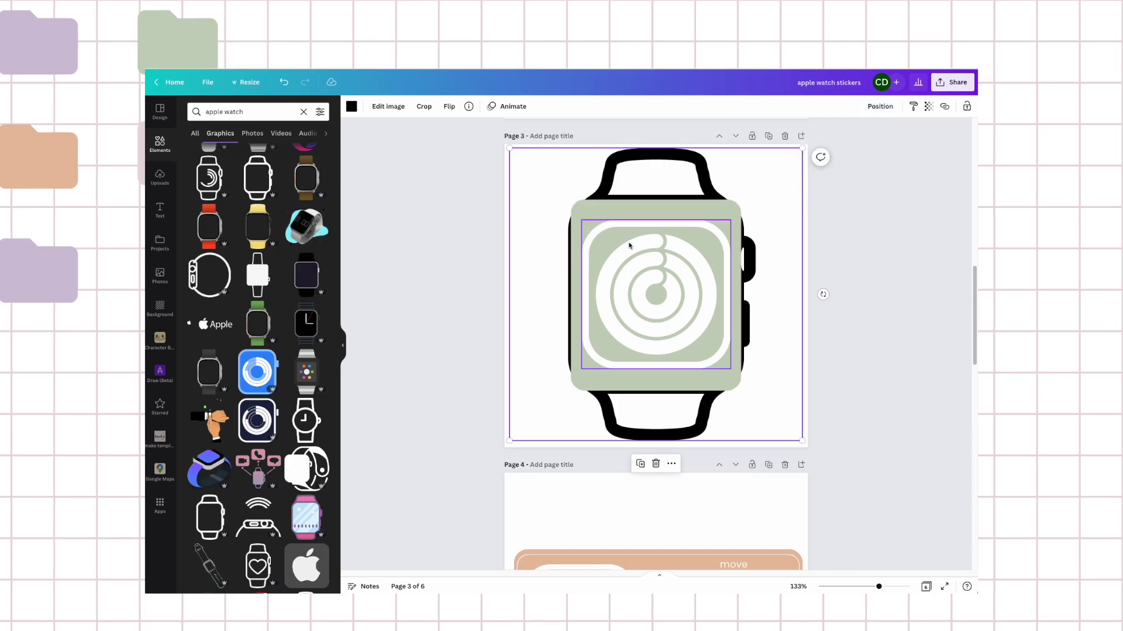
Shrink the green screen shape by its corner and centre it over the watch
left_click(678, 205)
left_click_drag(738, 201, 710, 210)
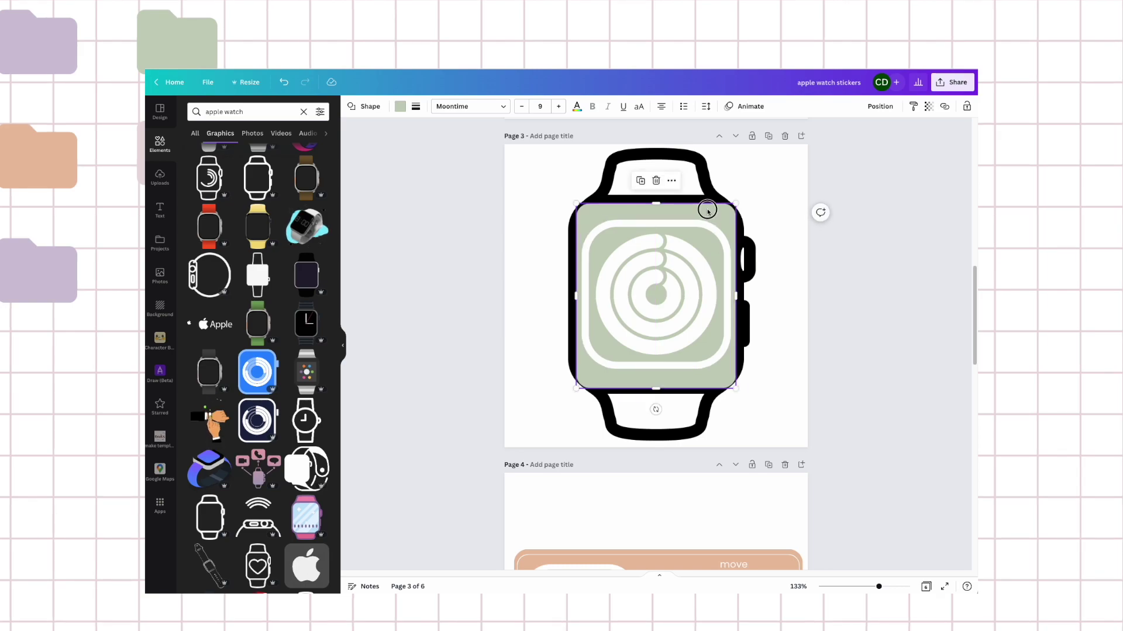
left_click(842, 220)
left_click(700, 184)
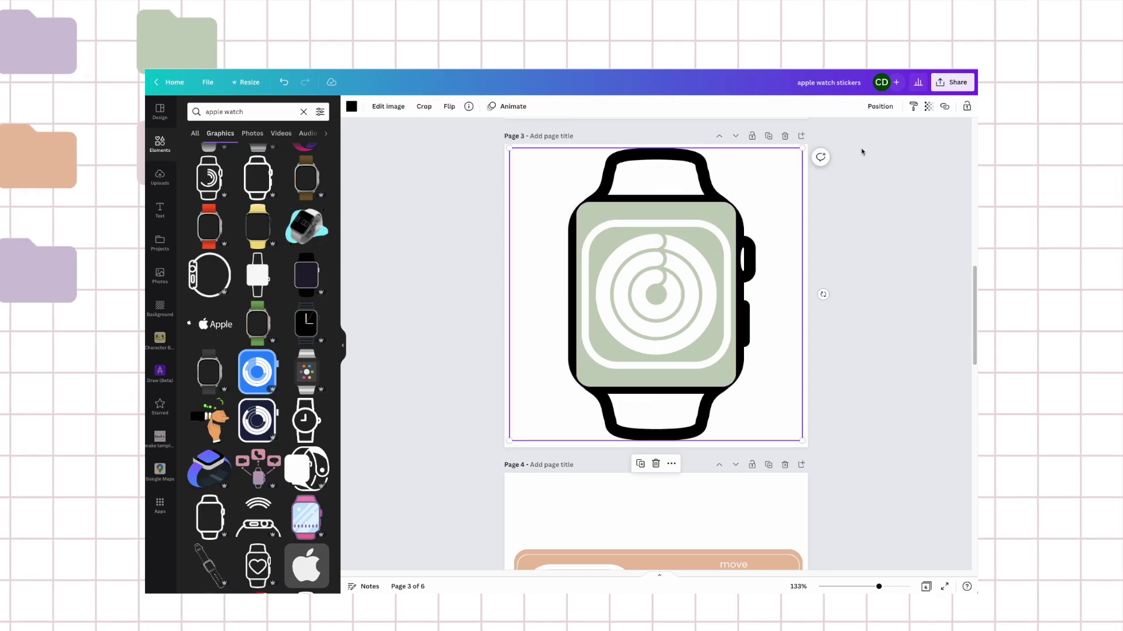
left_click(887, 111)
left_click(871, 285)
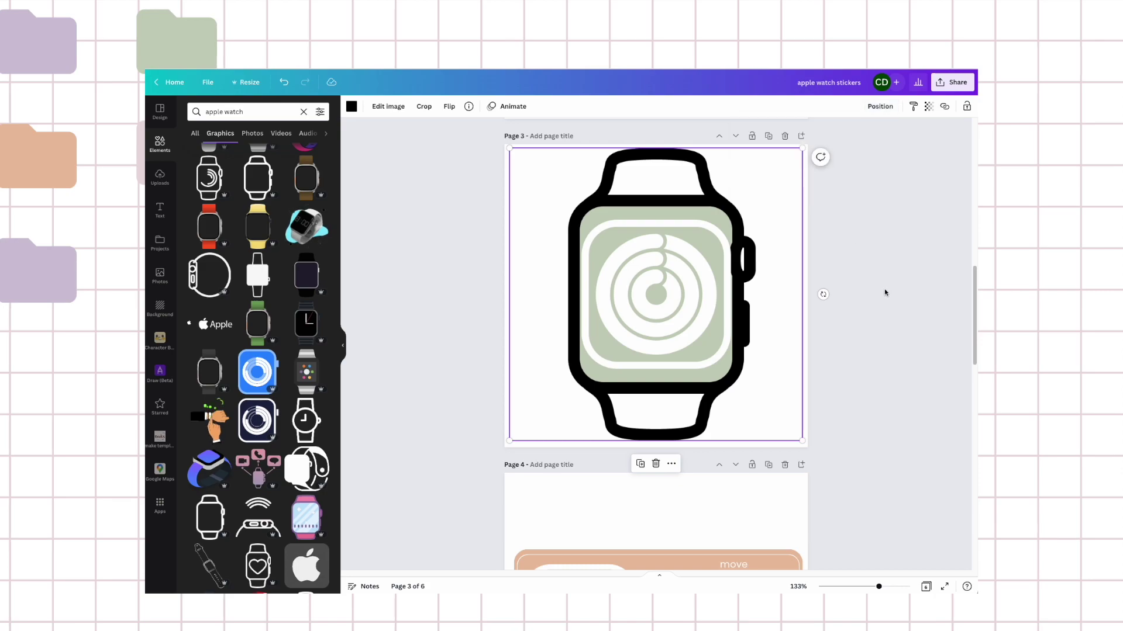
Shrink the green shape further to fit the watch screen and centre it on the watch
left_click(686, 322)
left_click_drag(728, 368, 716, 358)
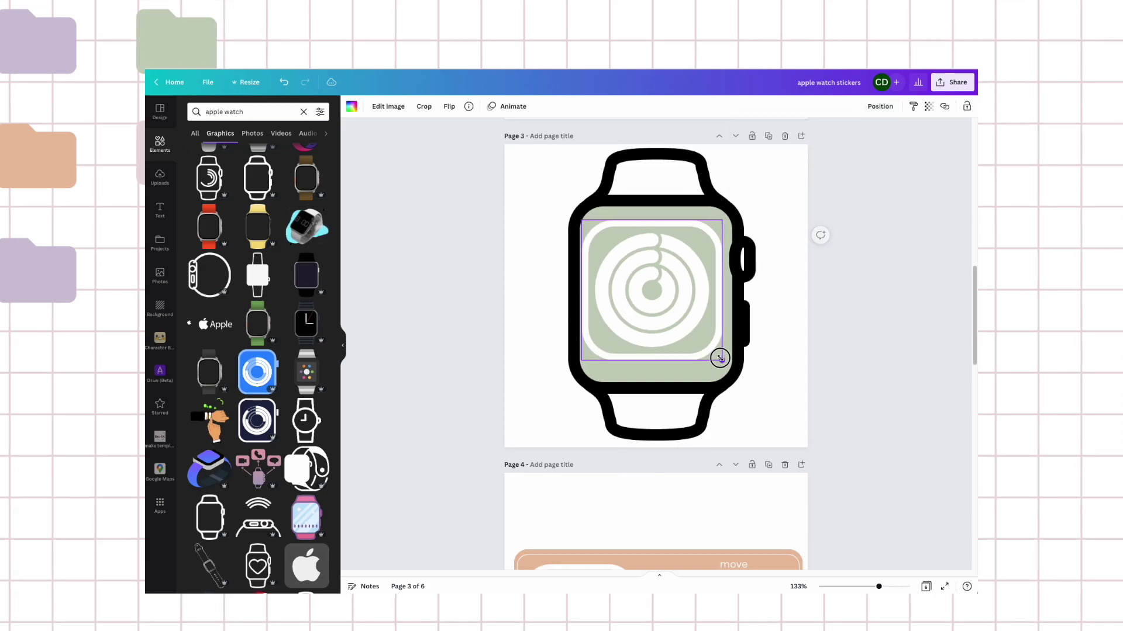
left_click_drag(658, 305, 665, 313)
left_click(901, 327)
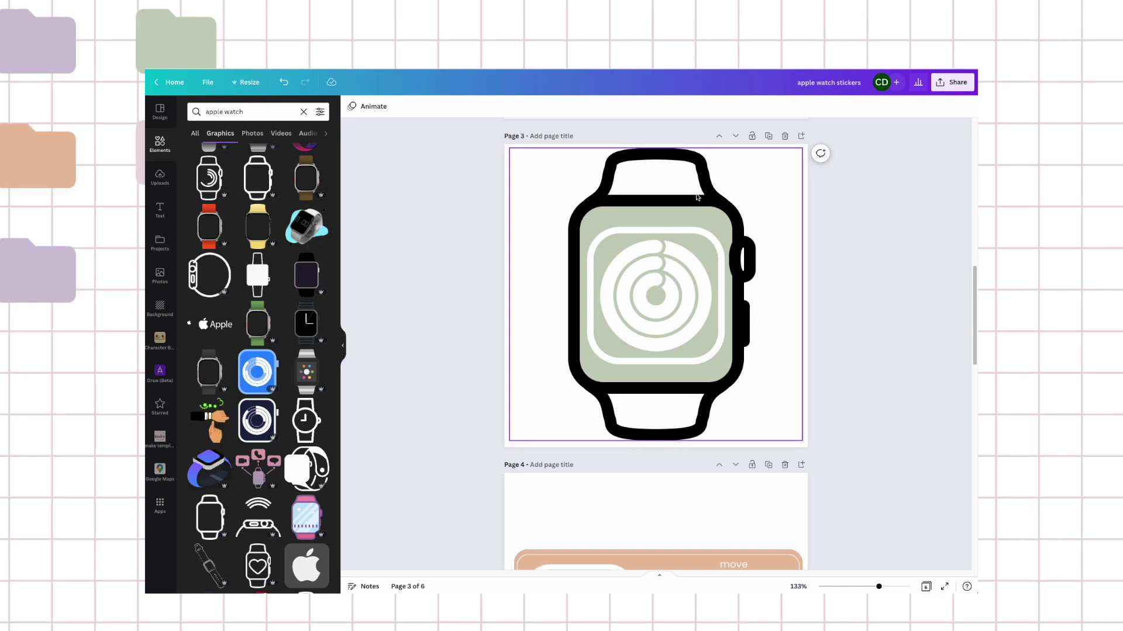
left_click(686, 161)
left_click(351, 106)
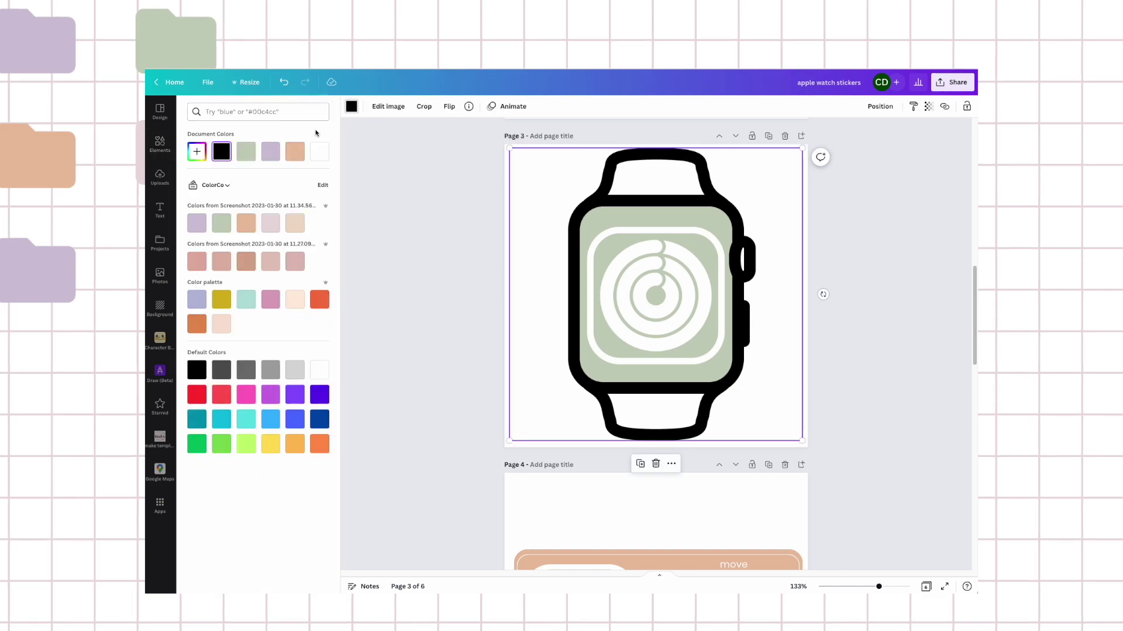
Try a sage colour on the watch's side button, then undo it
left_click(242, 157)
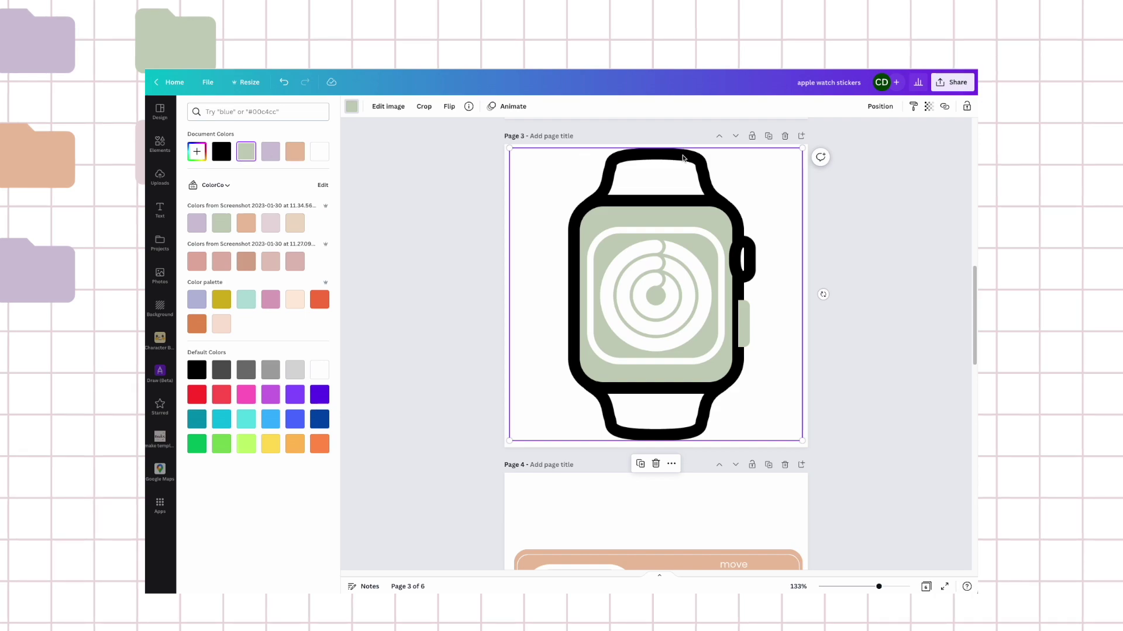
key("Escape")
key("ctrl+z")
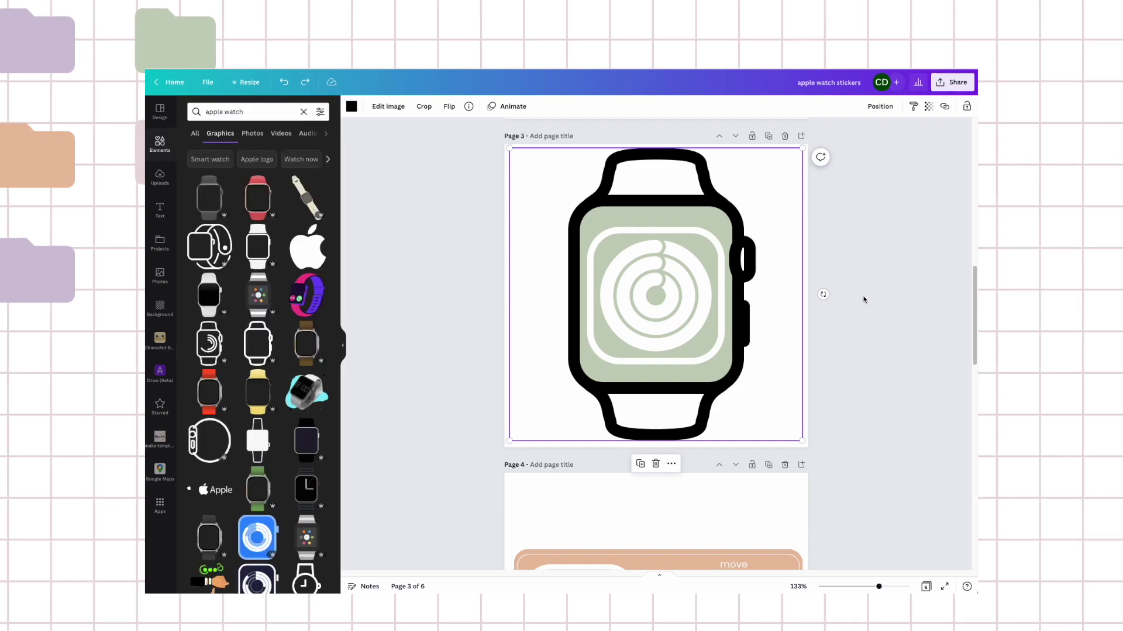
left_click(859, 297)
Leave the watch outline black, then delete it from page 3
left_click(606, 173)
left_click(352, 107)
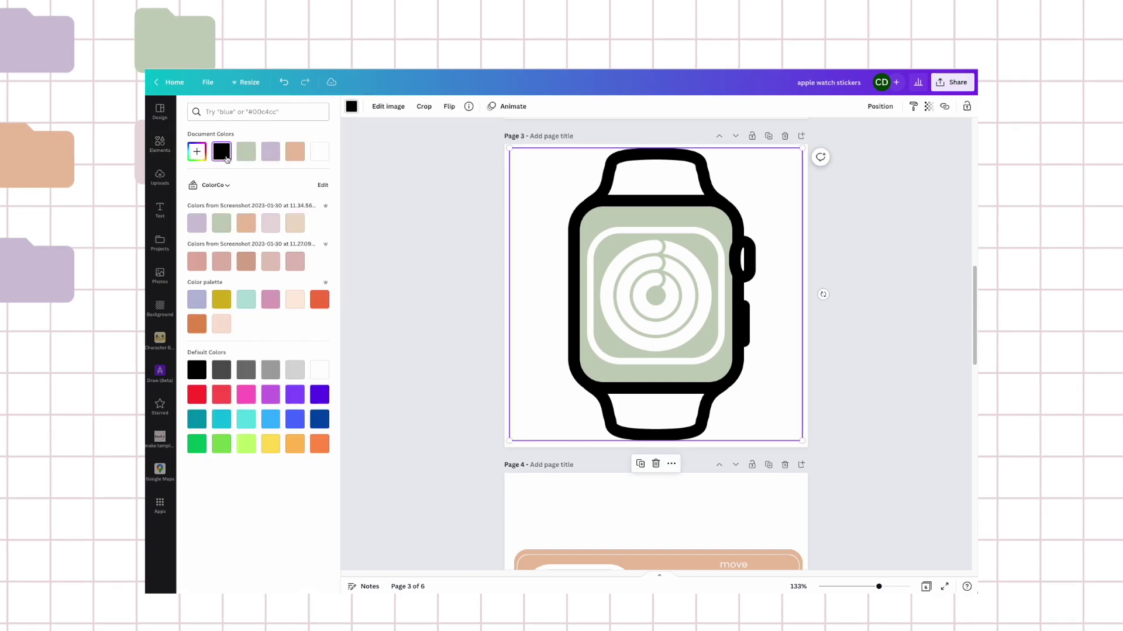
left_click(198, 152)
left_click(222, 154)
key("Escape")
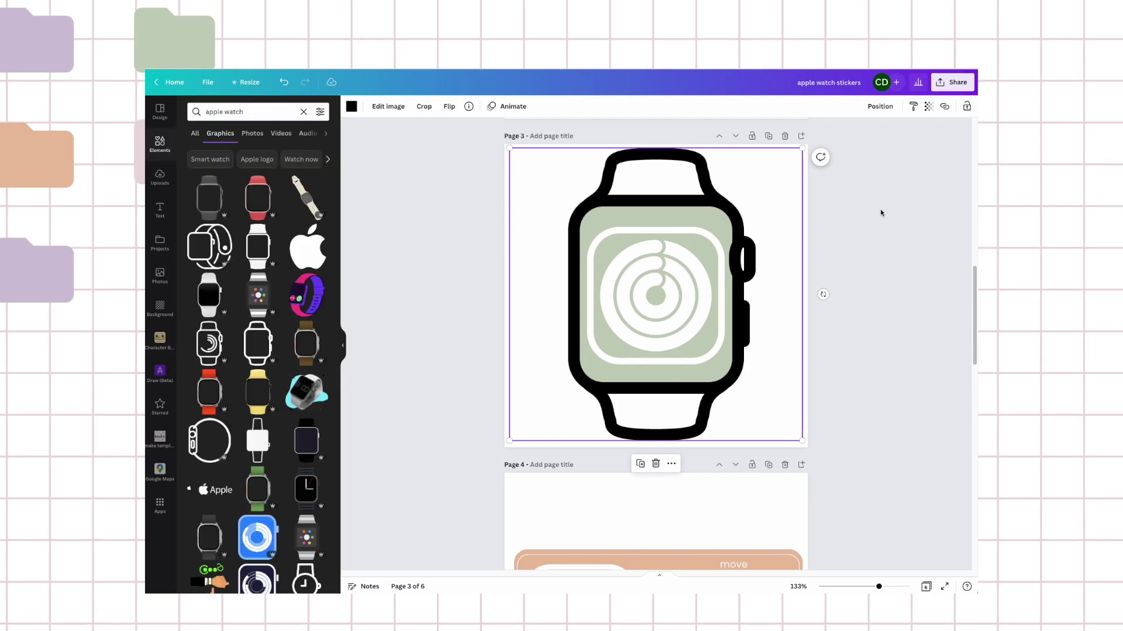
left_click(694, 186)
key("Delete")
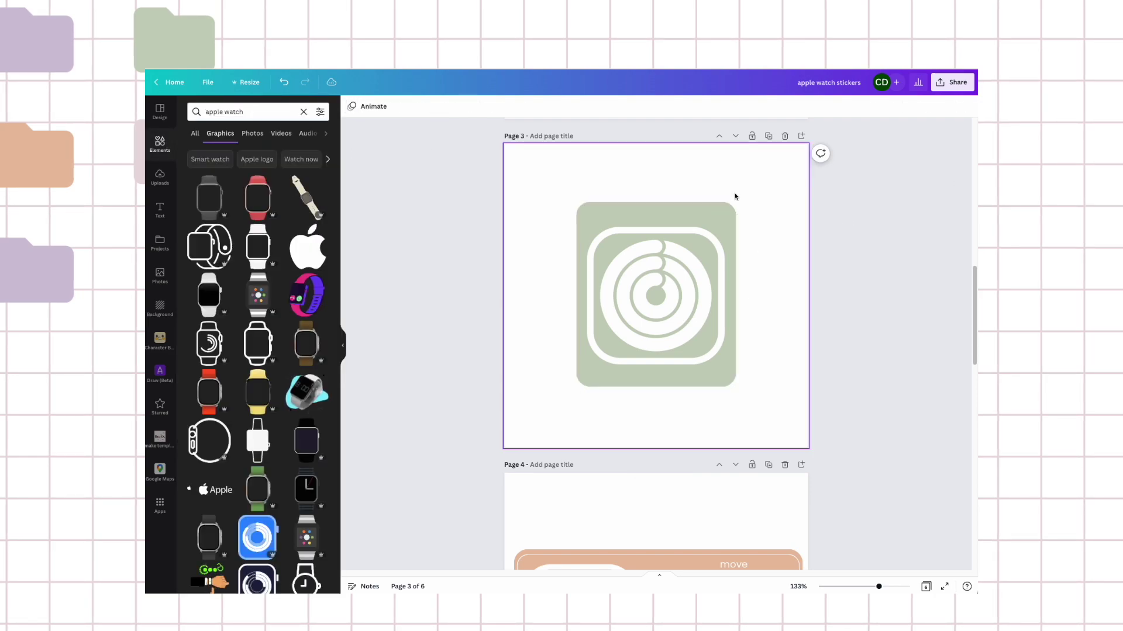
Add the white watch graphic, tint it sage, and enlarge it to about 296 by 542 over the icon
left_click(258, 247)
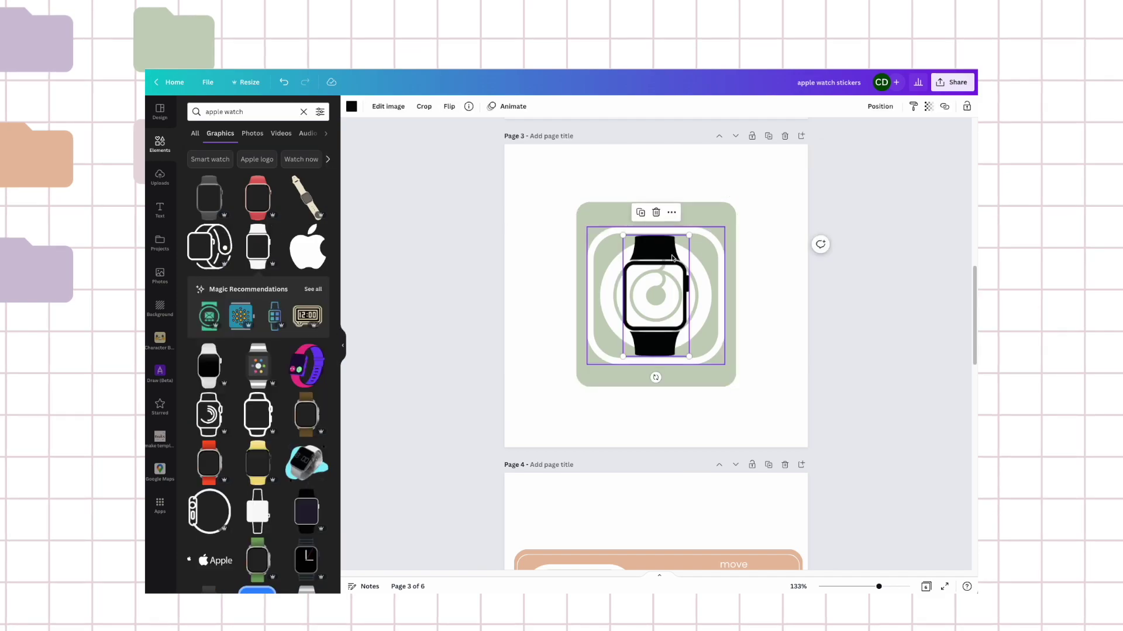
left_click_drag(655, 257, 612, 188)
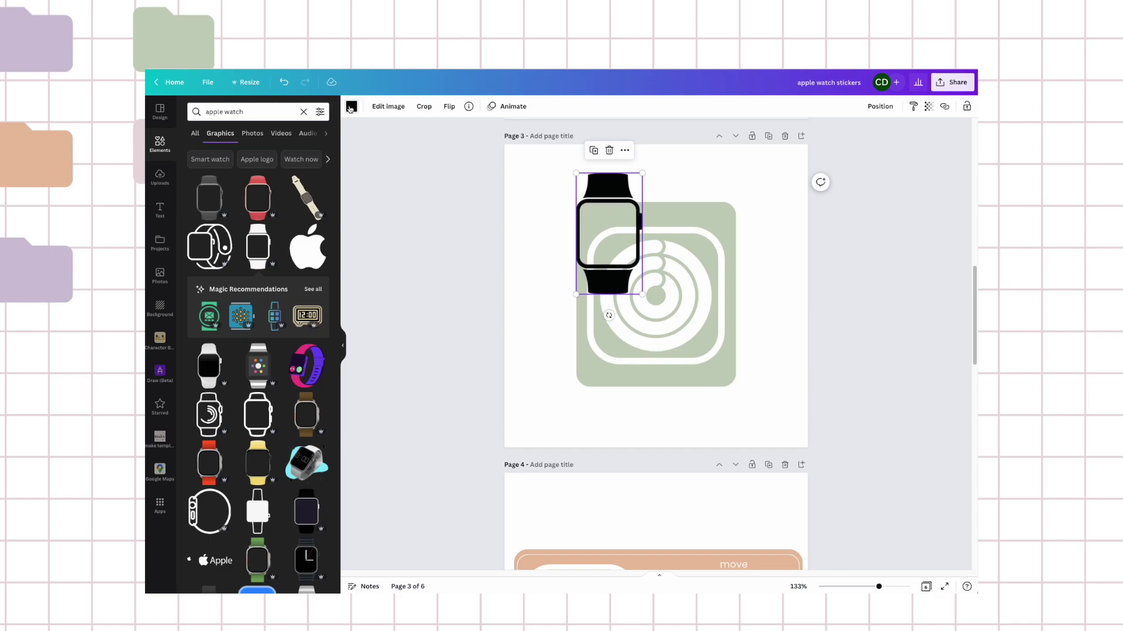
left_click(351, 107)
left_click(269, 152)
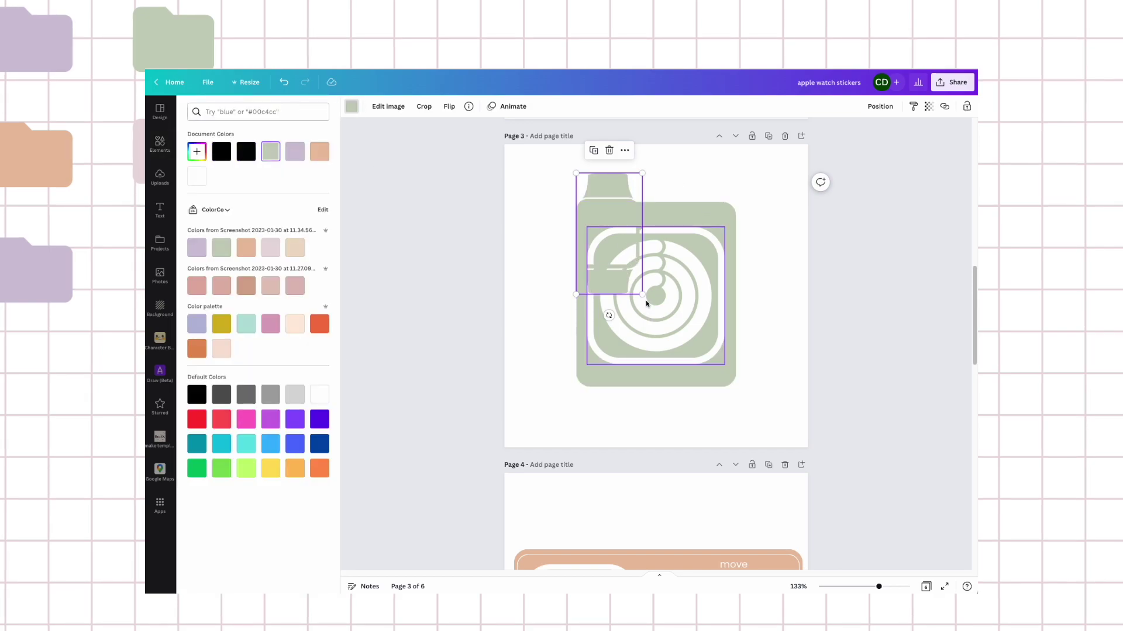
left_click_drag(642, 294, 816, 429)
left_click_drag(704, 417, 701, 367)
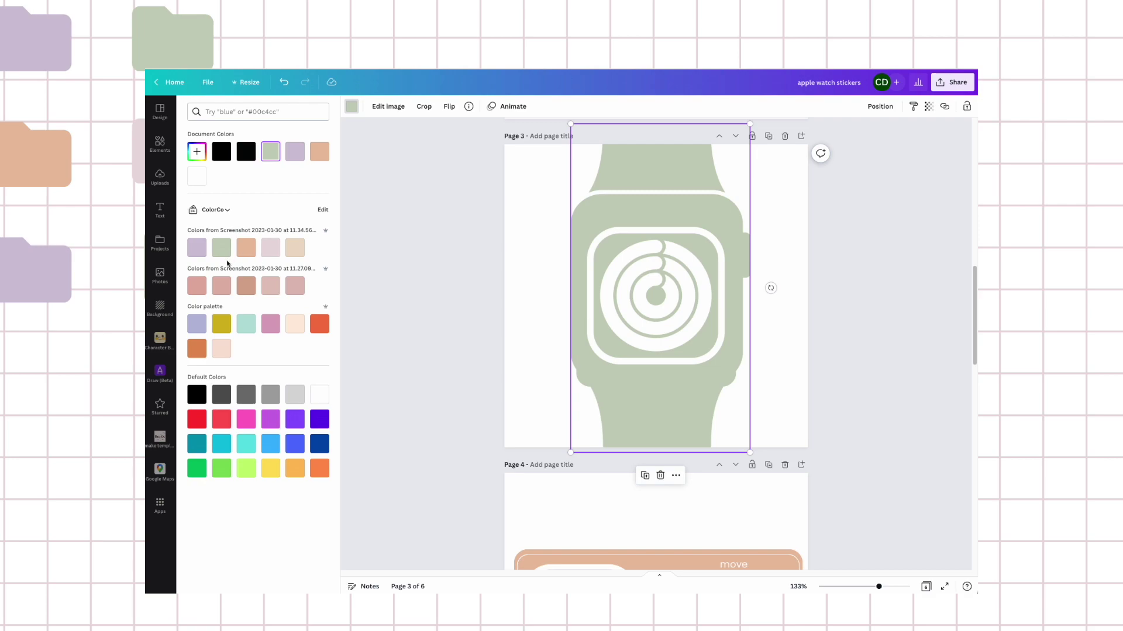
Make the watch band and case light grey and enlarge the watch to 303 by 555
left_click(270, 396)
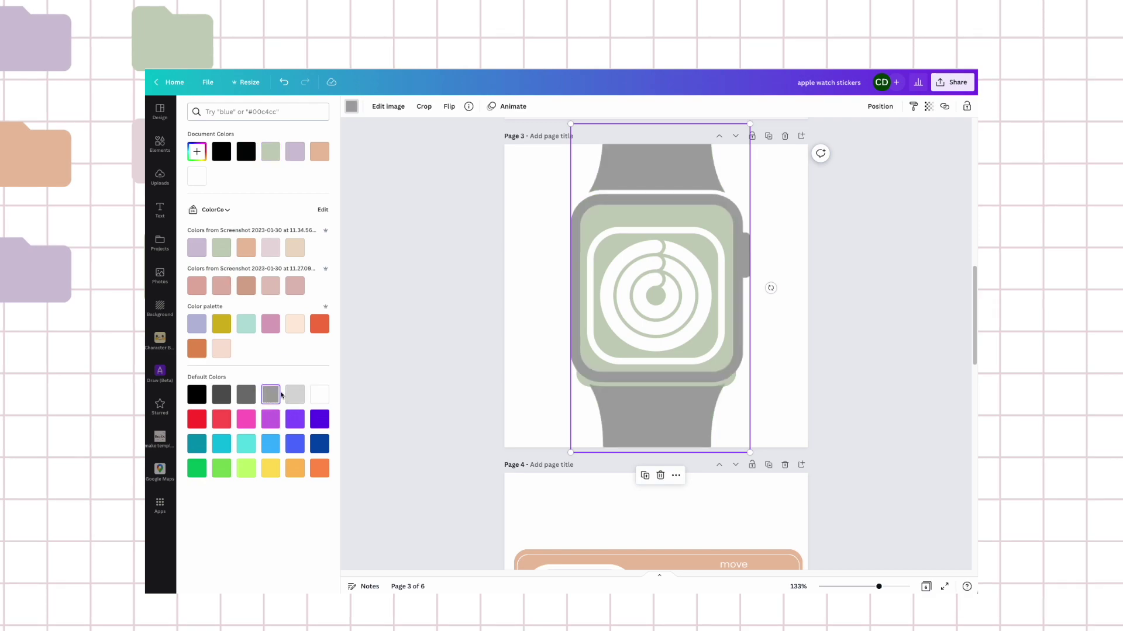
left_click(296, 290)
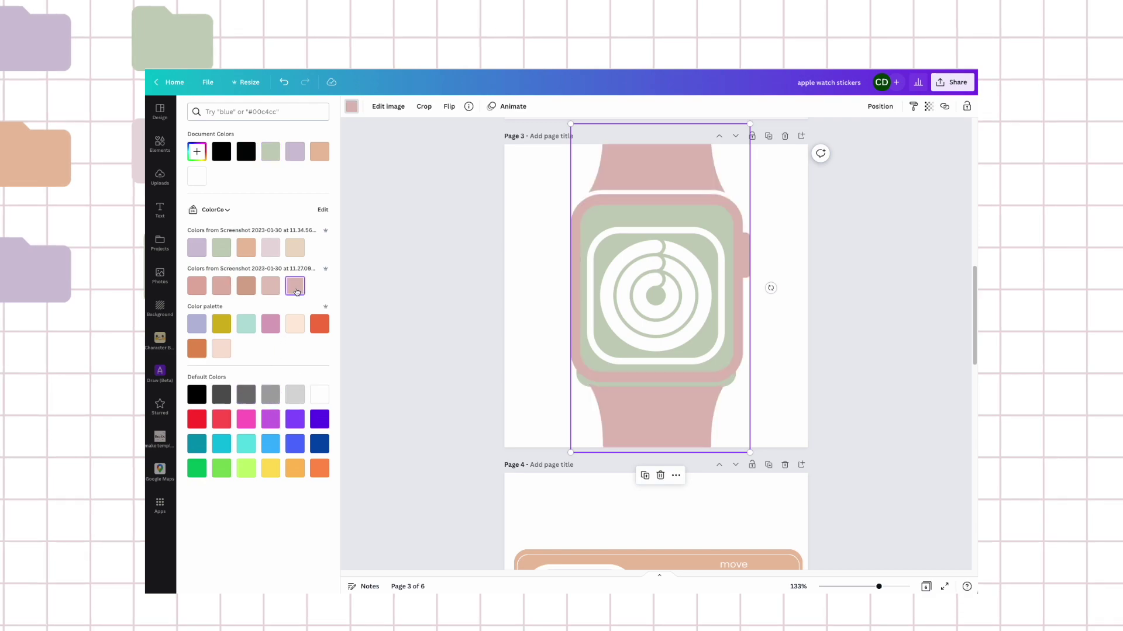
left_click(295, 395)
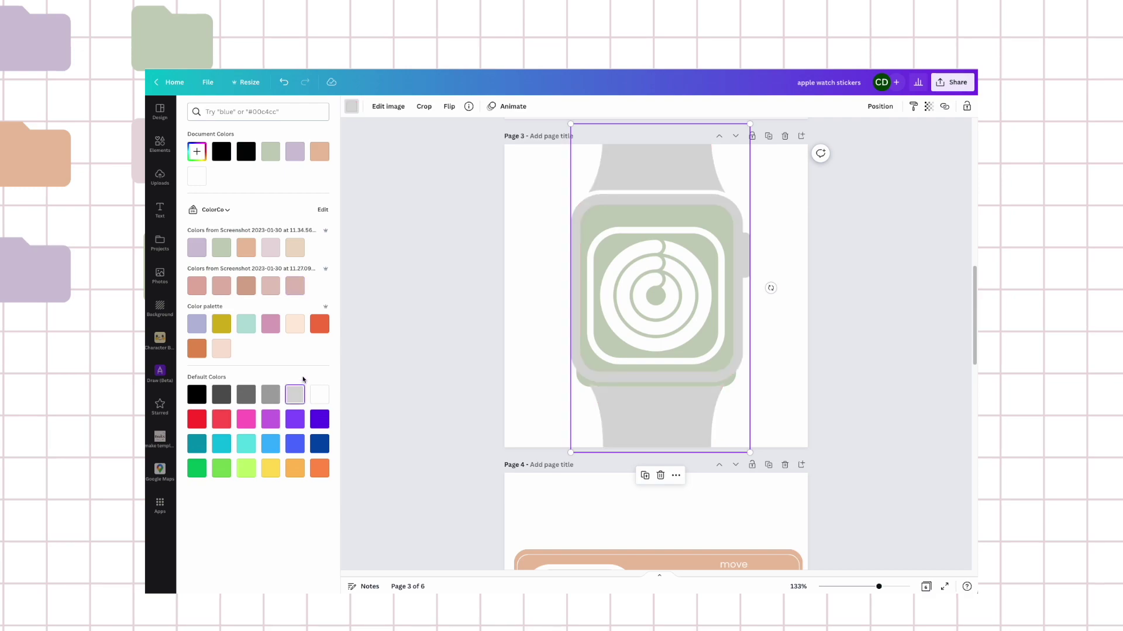
mouse_move(633, 412)
left_mouse_down()
mouse_move(621, 407)
mouse_move(631, 421)
left_mouse_up()
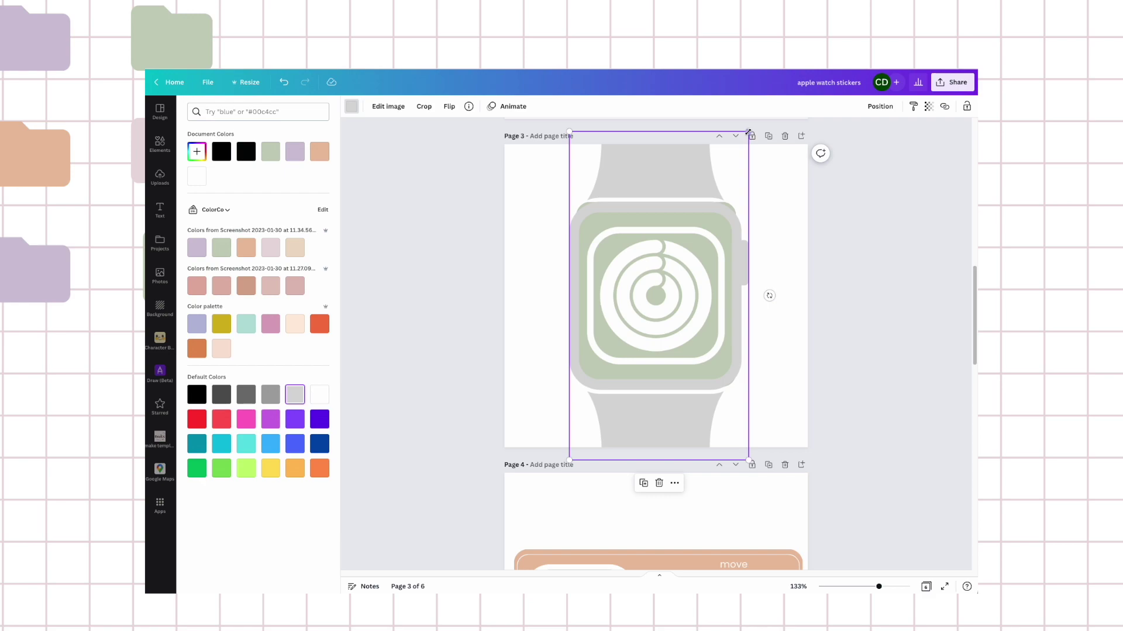
left_click_drag(747, 132, 753, 124)
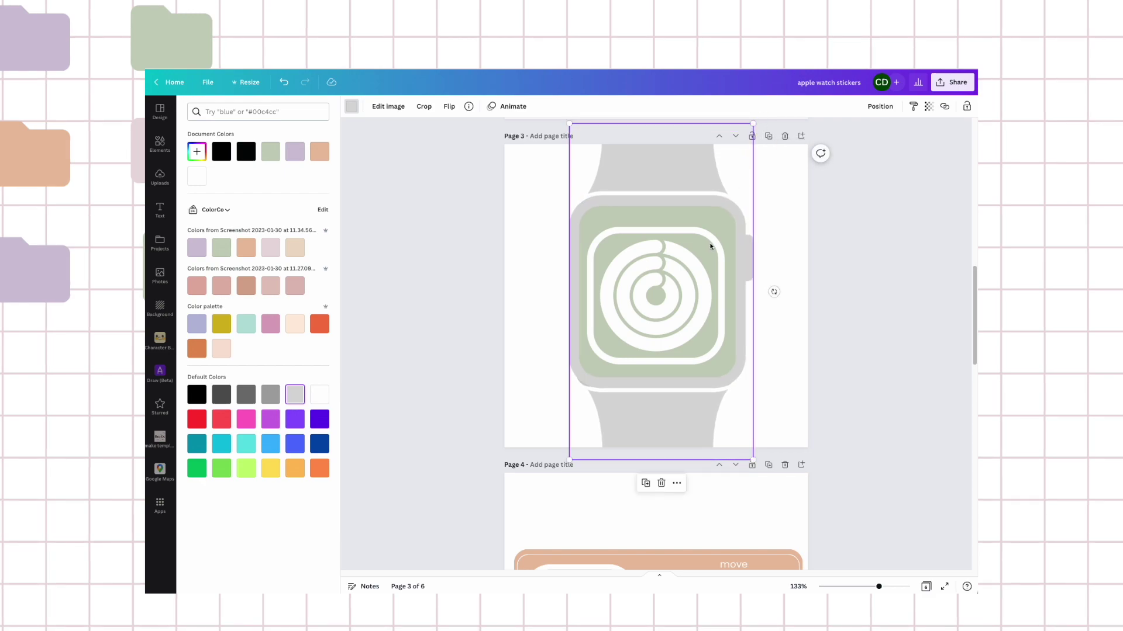
left_click(703, 219)
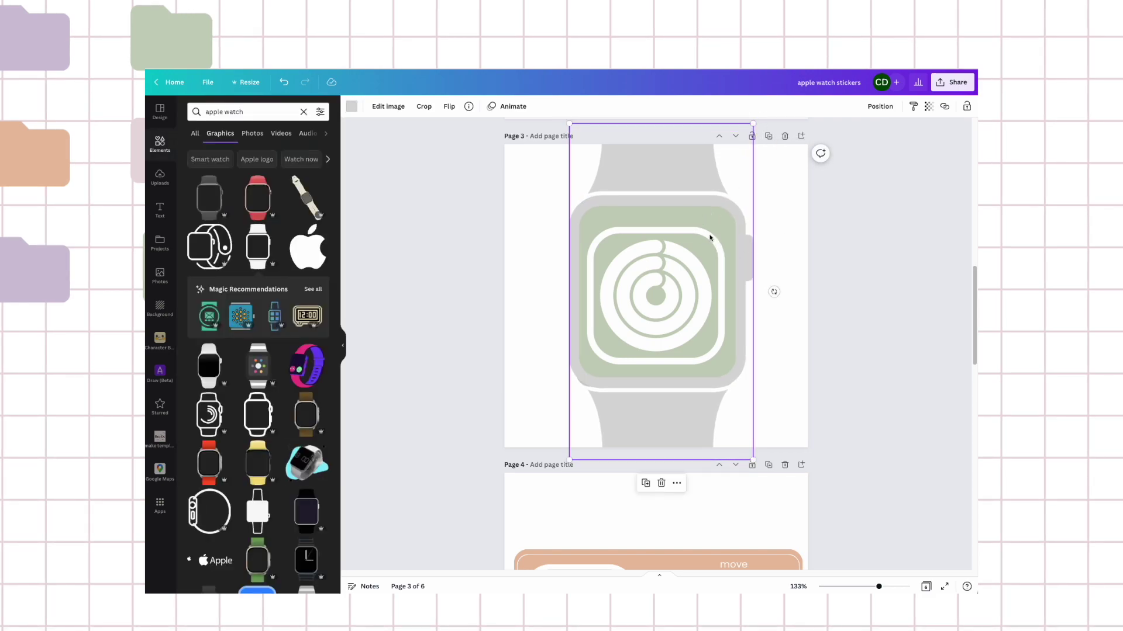
Recolour the square icon background light grey, after trying white and sage
left_click_drag(689, 231, 606, 231)
left_click(718, 209)
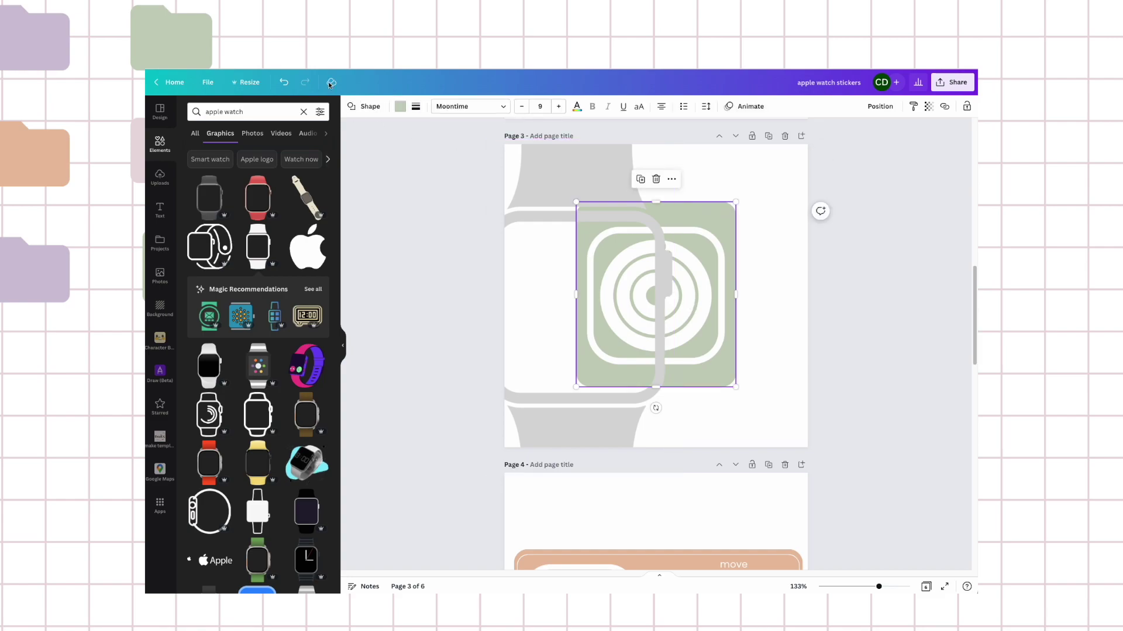
left_click(399, 107)
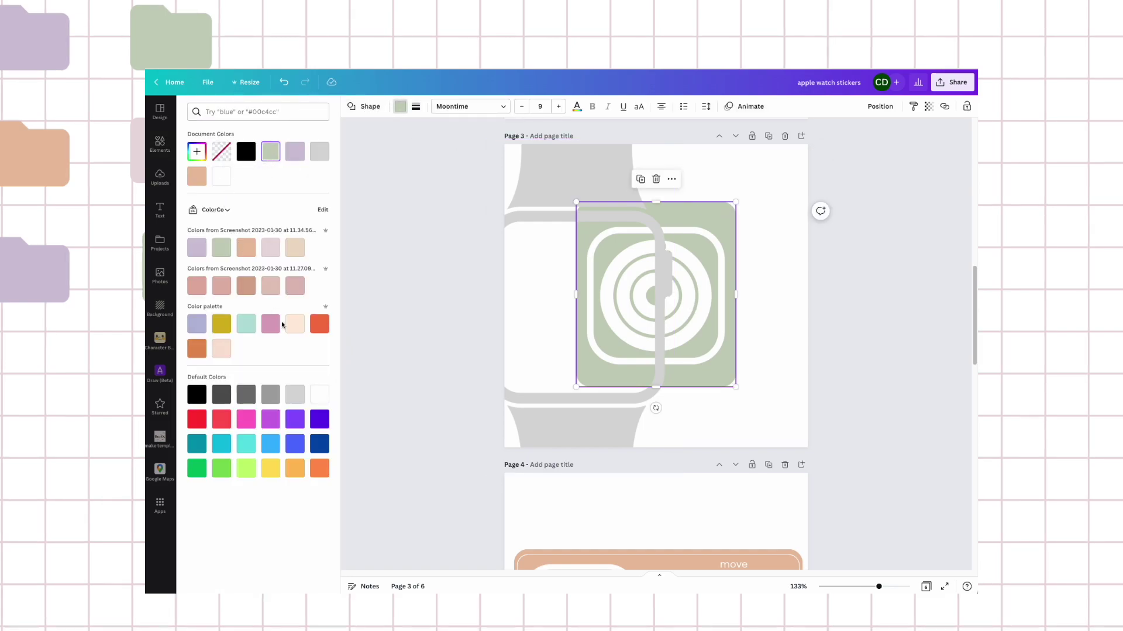
left_click(222, 176)
left_click_drag(536, 173, 479, 197)
left_click(667, 249)
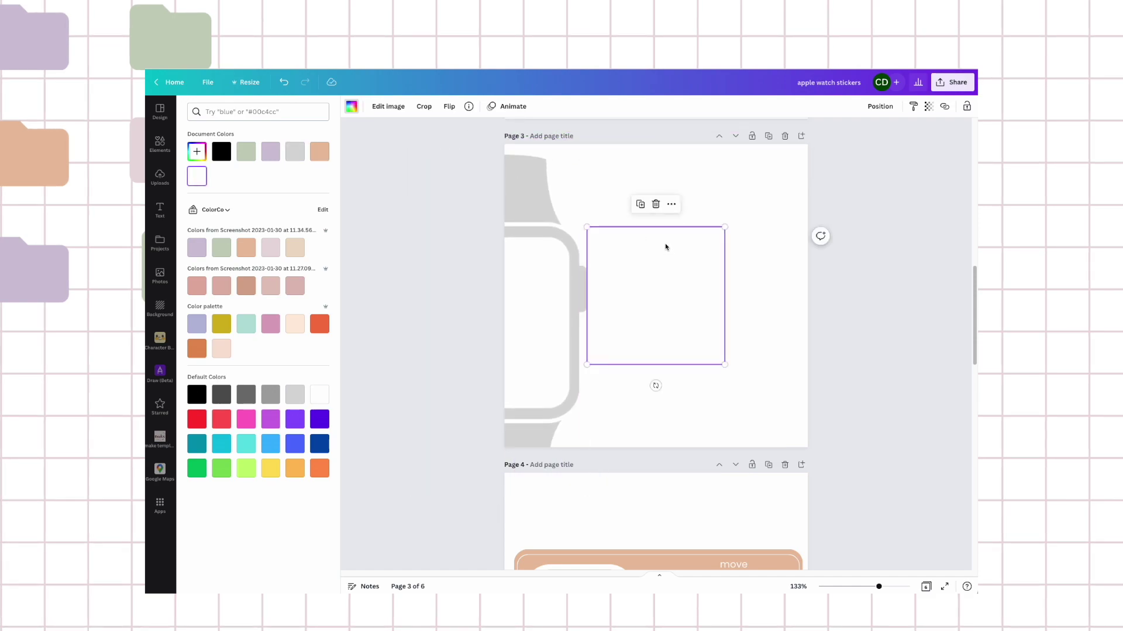
key("ctrl+z")
key("ctrl+y")
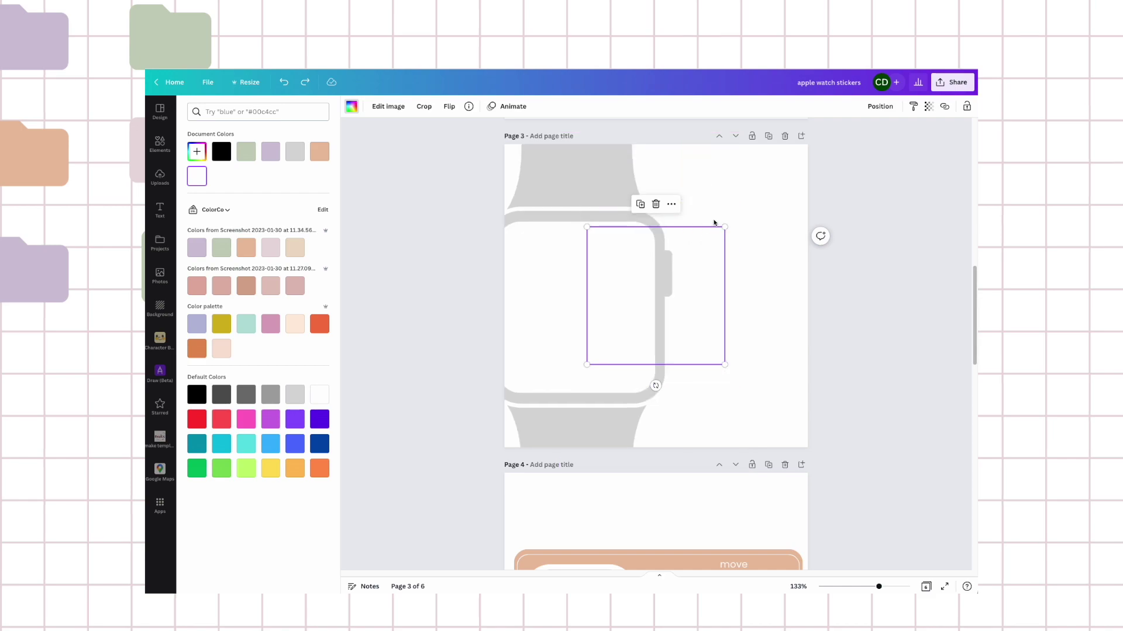
key("ctrl+y")
left_click(273, 155)
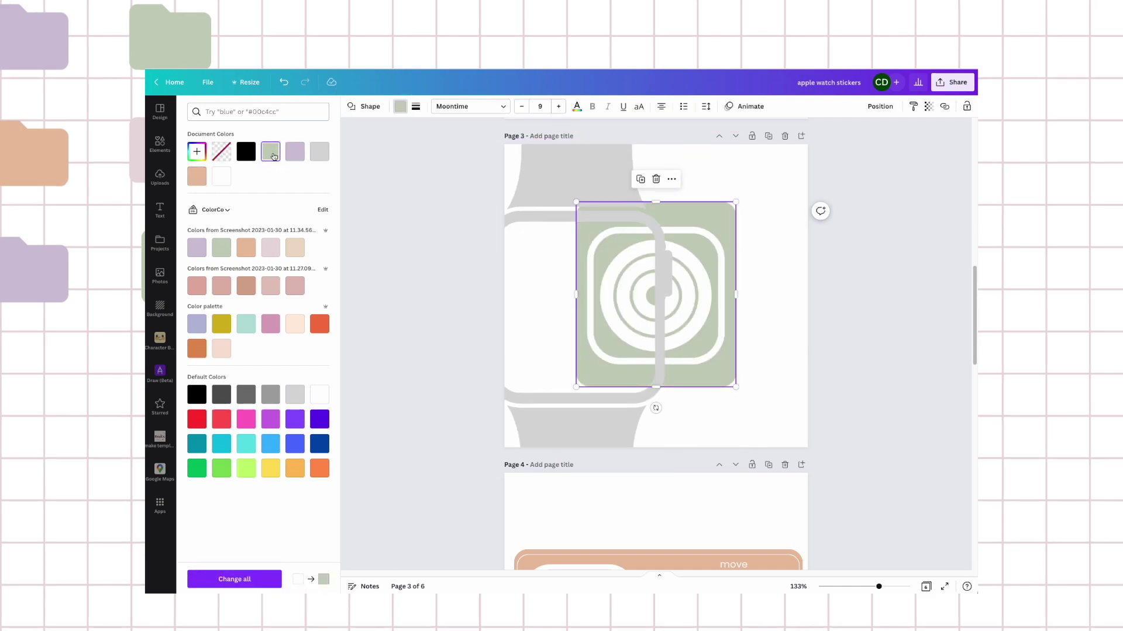
left_click(321, 157)
Centre the watch image horizontally on the page and recolour it sage green
left_click(559, 181)
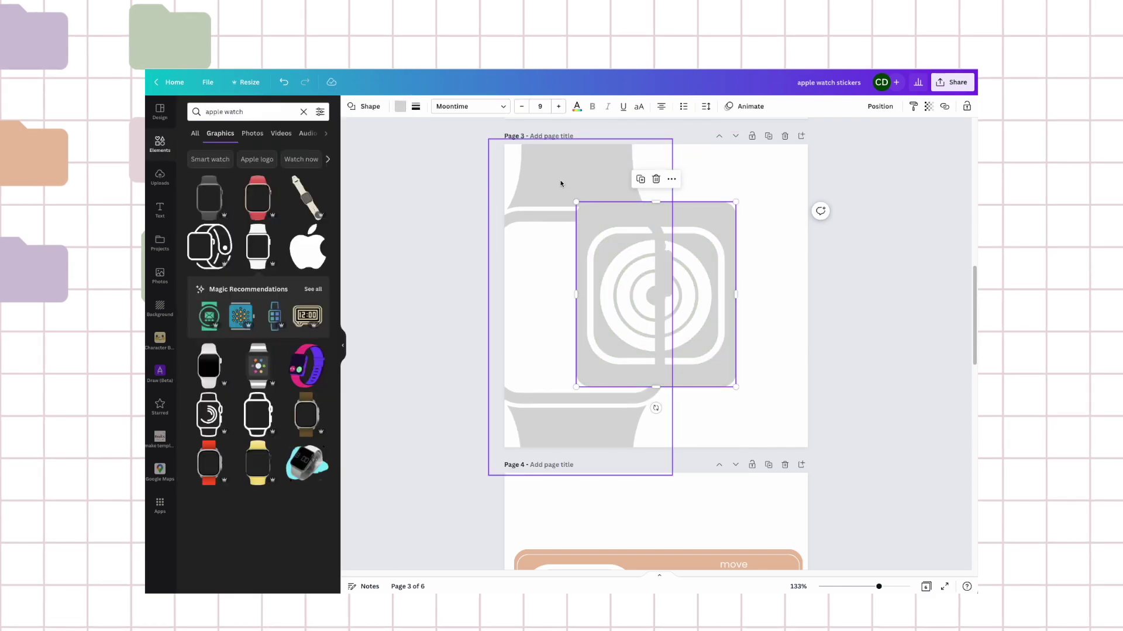
left_click_drag(560, 175, 641, 162)
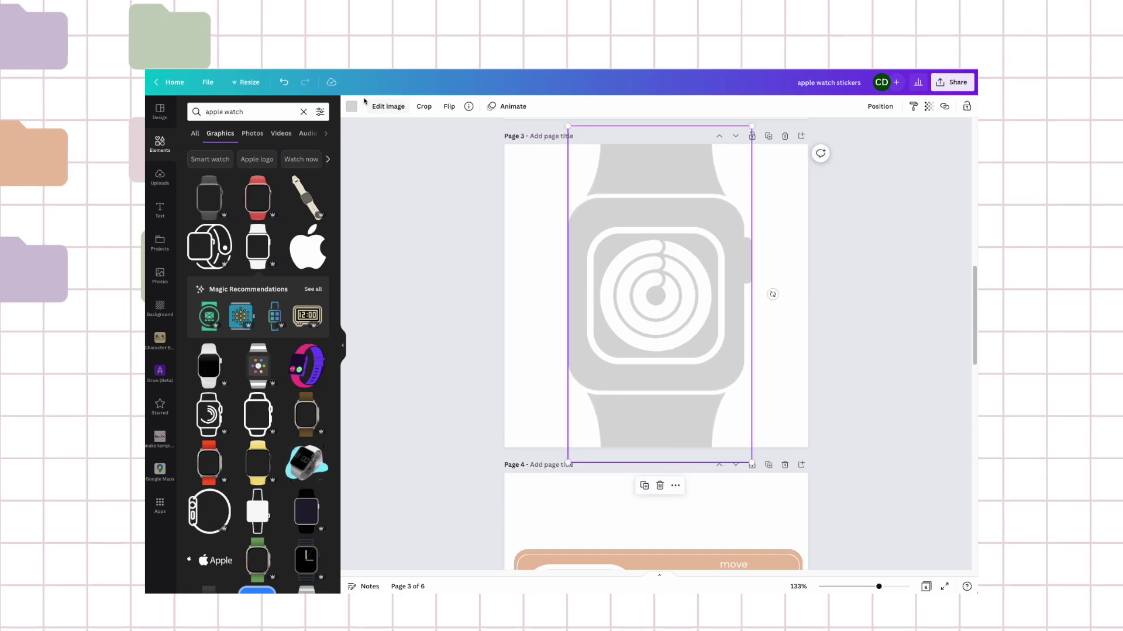
left_click(351, 106)
left_click(252, 154)
Shrink the sage watch graphic by its corner handles and move it aside to the left
left_click(874, 374)
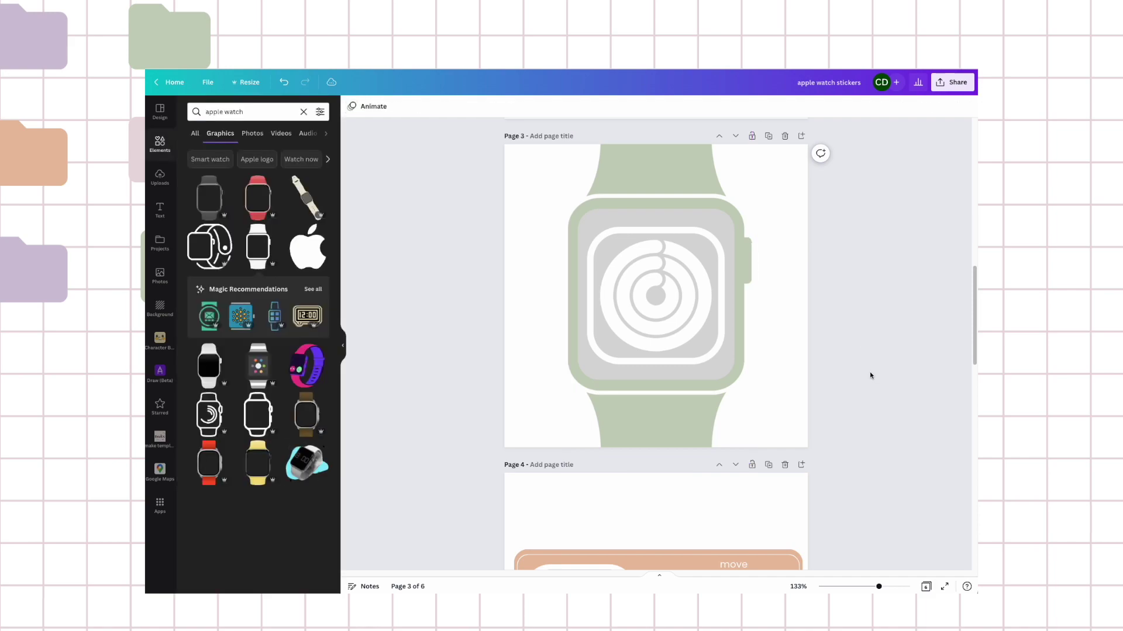
left_click(696, 401)
left_click_drag(752, 463, 736, 434)
left_click_drag(680, 375, 694, 388)
left_click_drag(749, 140, 554, 176)
left_click_drag(756, 407, 692, 306)
Shrink the grouped screen shapes and centre the sage watch behind them
left_click_drag(736, 386, 699, 344)
left_click(752, 380)
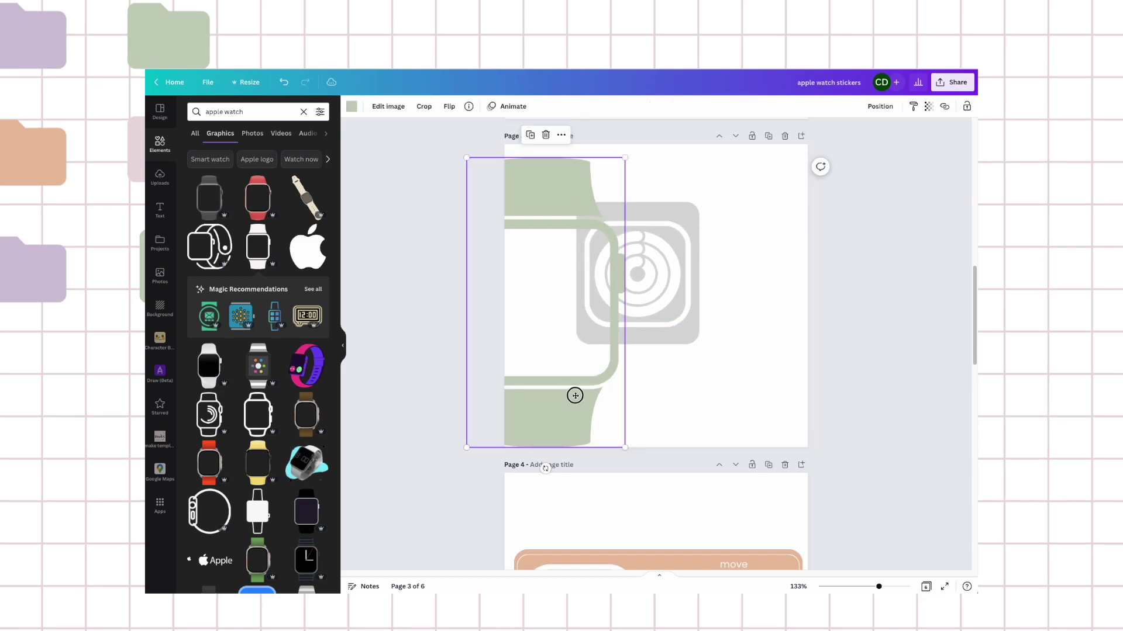
left_click_drag(573, 394, 482, 386)
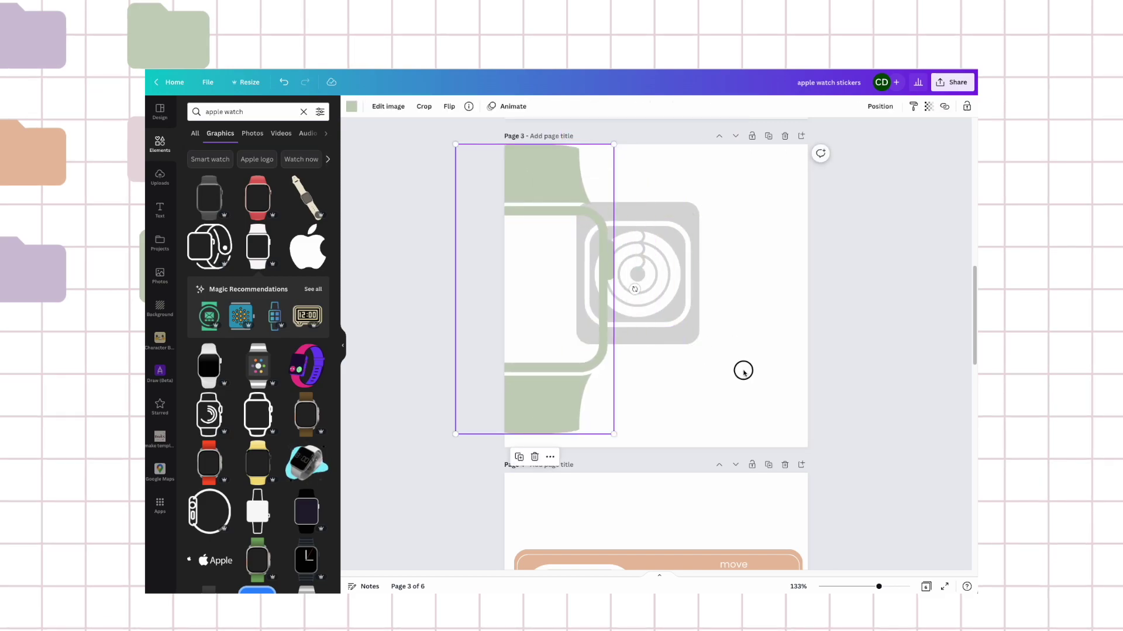
left_click(664, 258)
left_click_drag(664, 258, 684, 287)
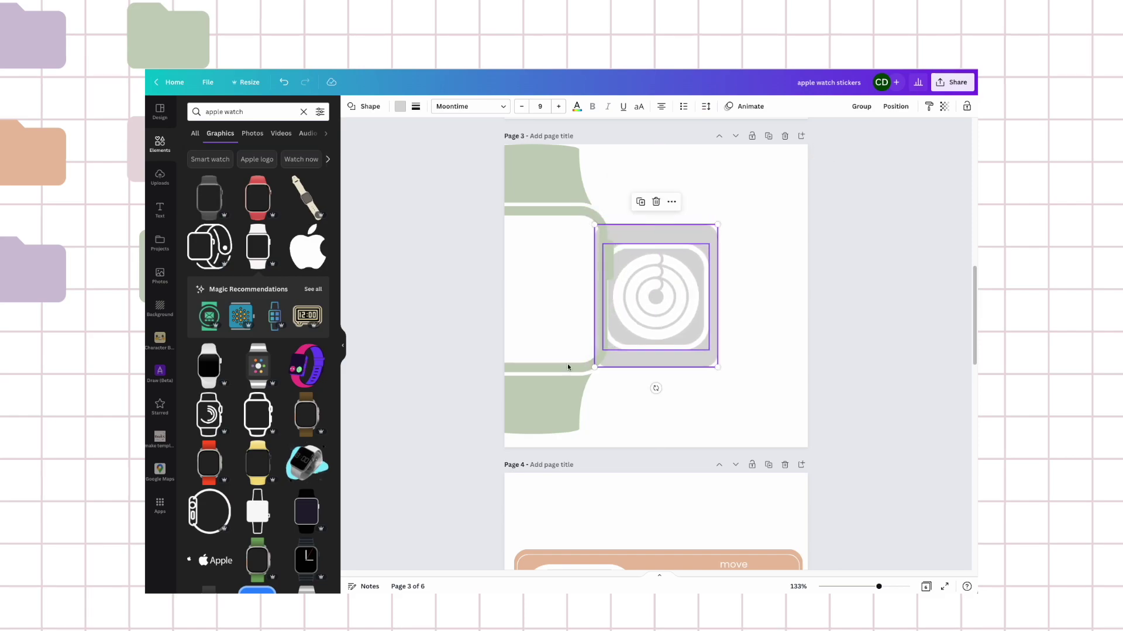
left_click_drag(545, 386, 661, 391)
left_click(760, 273)
Enlarge and reposition the grey screen shape and the white ring icon to fill the watch face
left_click(731, 271)
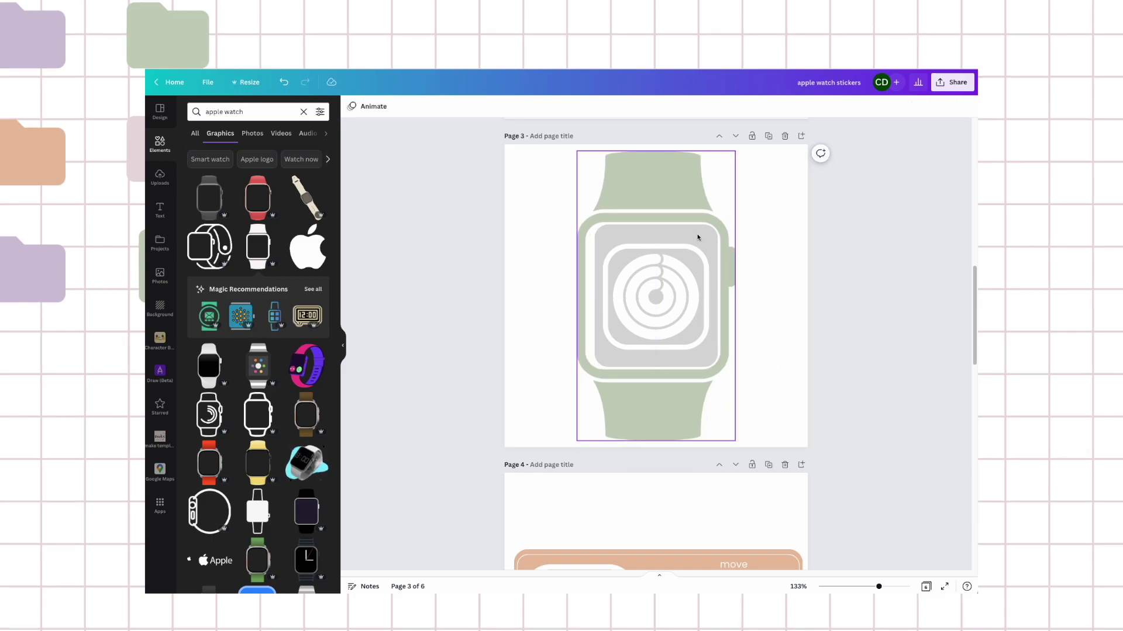
left_click(880, 107)
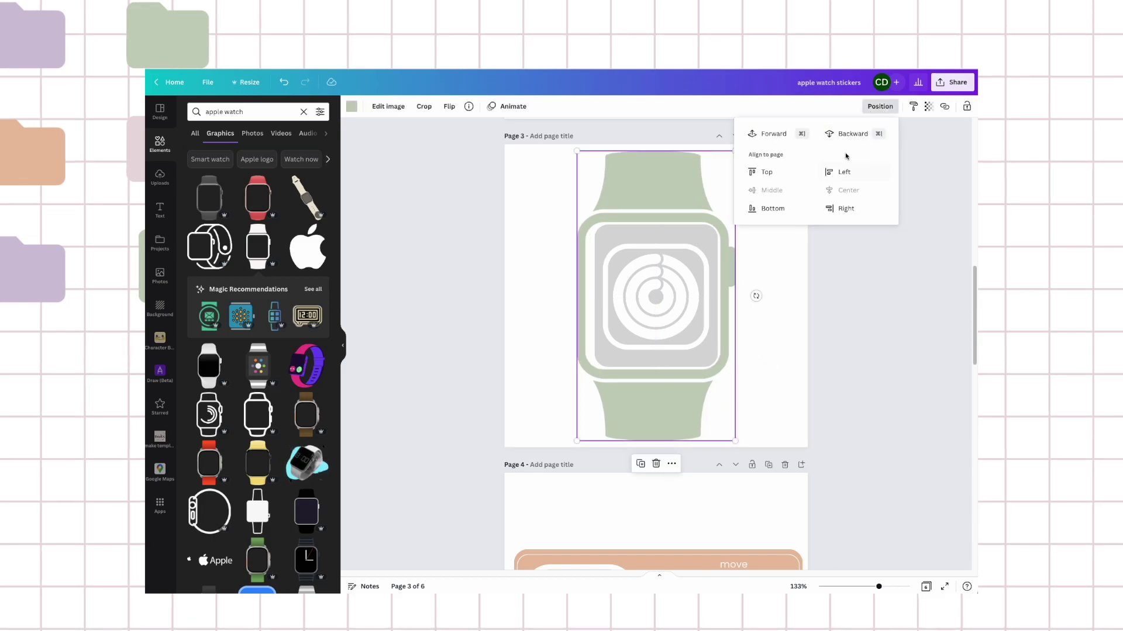
left_click(886, 244)
left_click(611, 247)
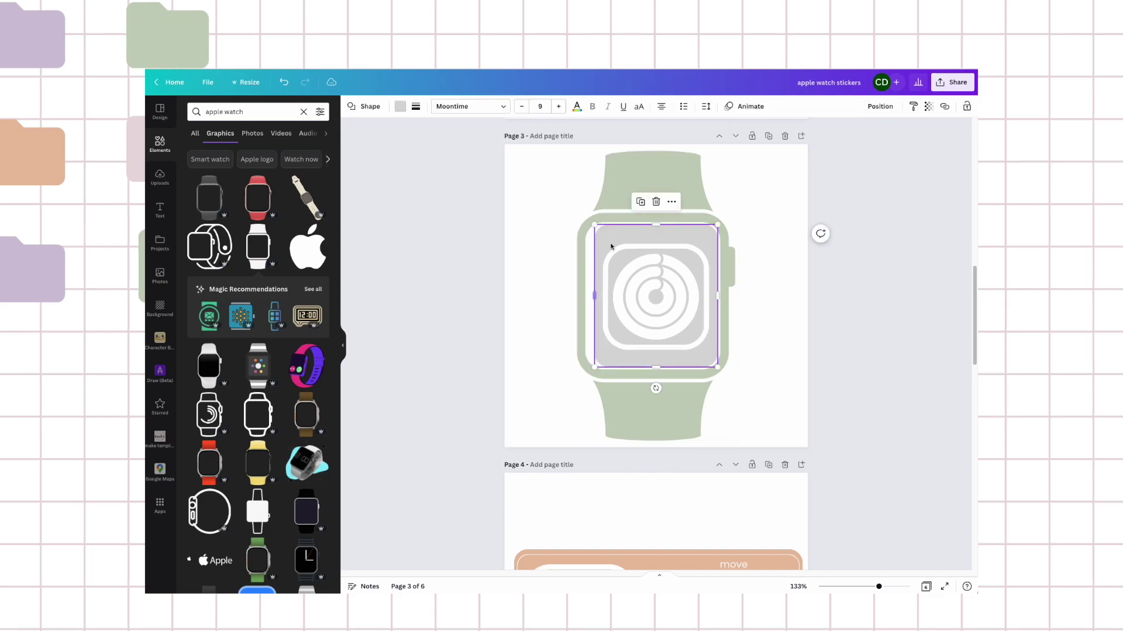
left_click_drag(604, 238, 597, 233)
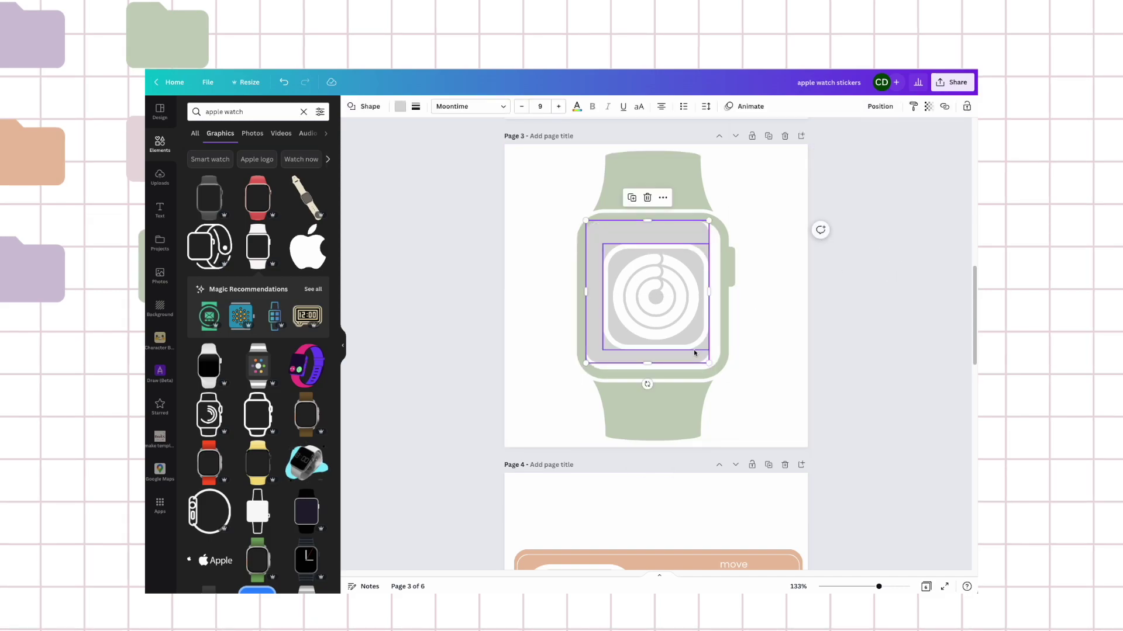
left_click_drag(709, 366, 722, 372)
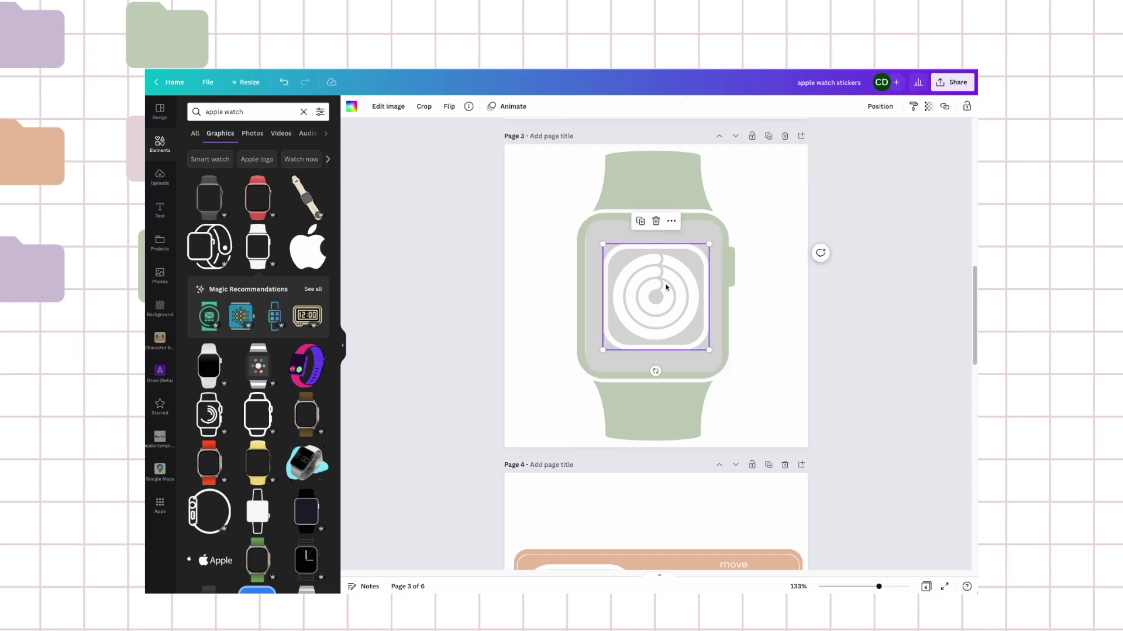
left_click_drag(655, 287, 652, 285)
left_click(617, 291)
left_click(596, 286)
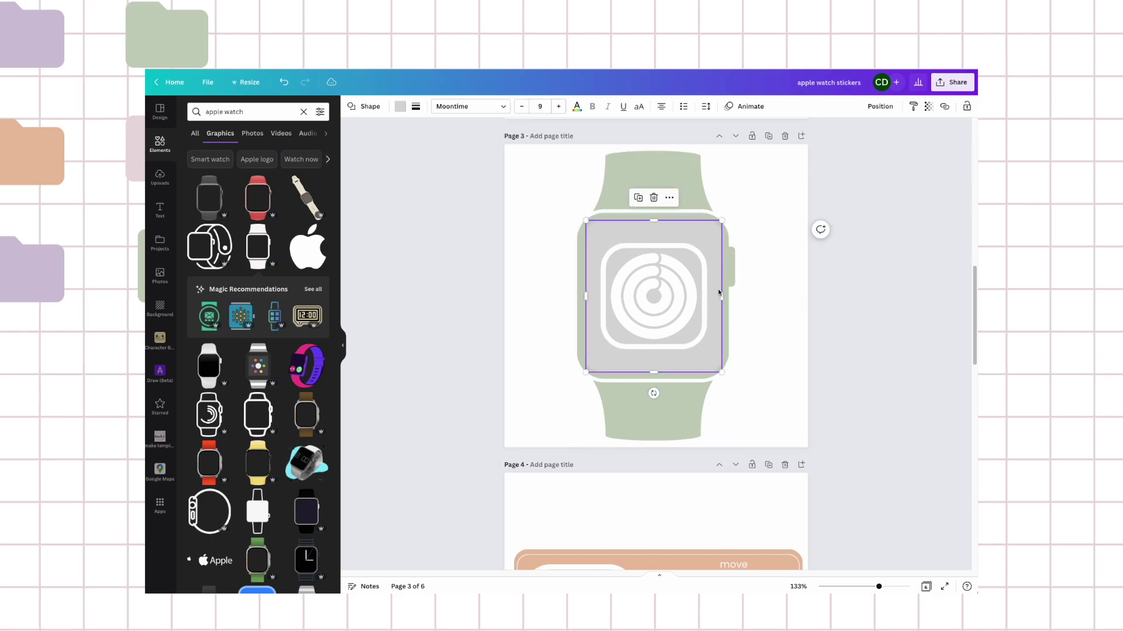
left_click_drag(585, 296, 582, 296)
left_click(661, 291)
left_click_drag(652, 299, 642, 289)
left_click_drag(698, 338, 687, 318)
Align the watch, grey screen and ring icon on their middles and centres
left_click_drag(777, 339, 666, 270)
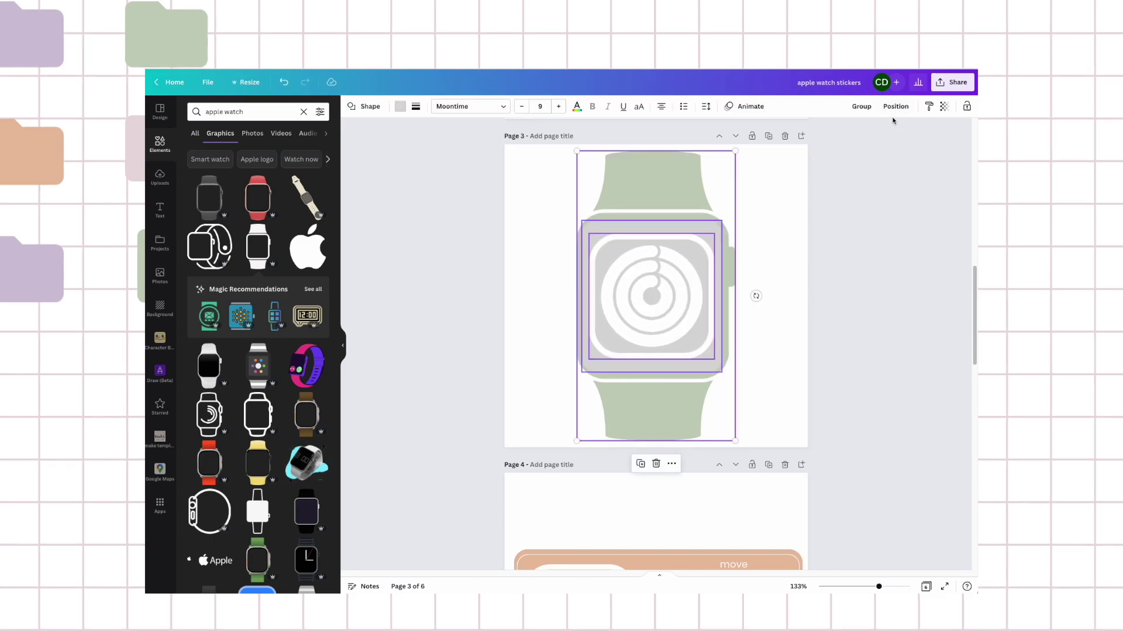
left_click(896, 106)
left_click(787, 190)
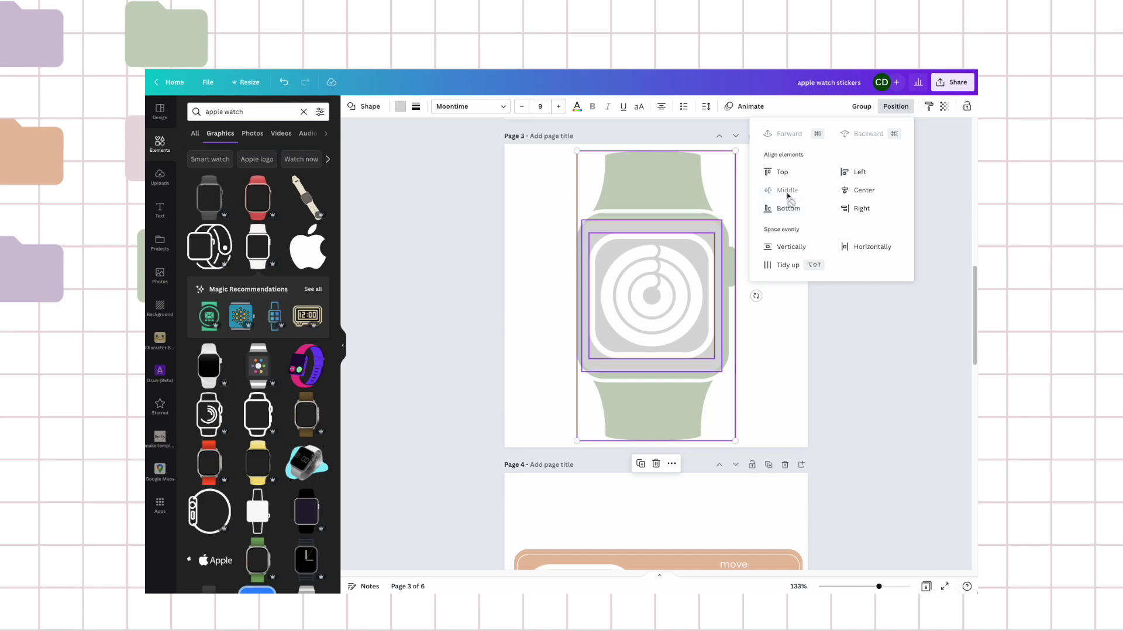
left_click(864, 191)
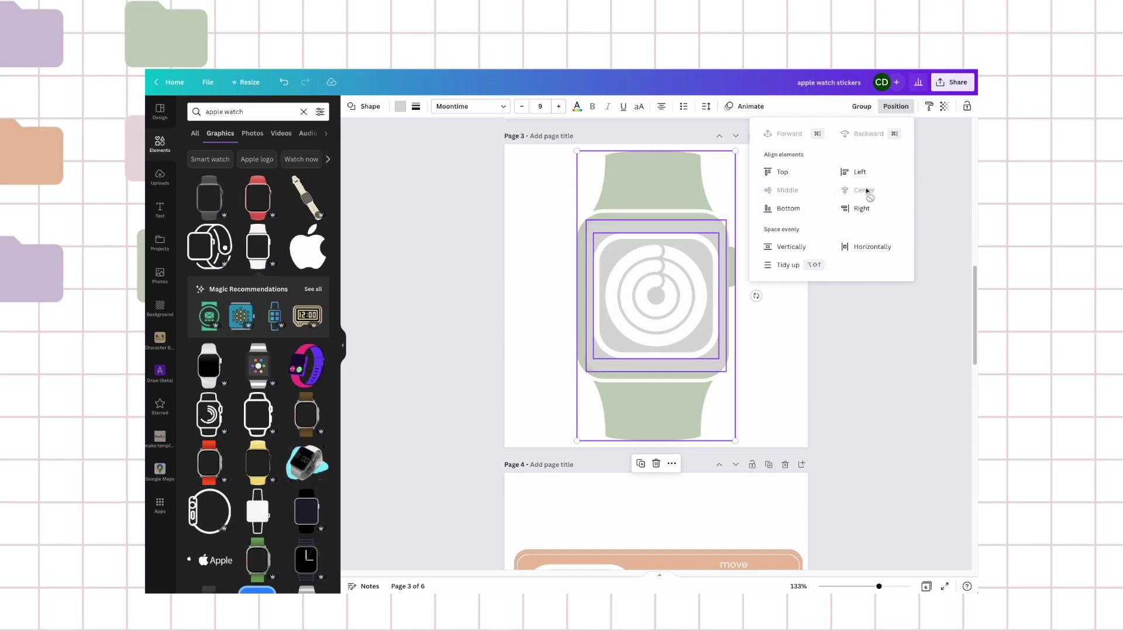
left_click(824, 324)
left_click(841, 217)
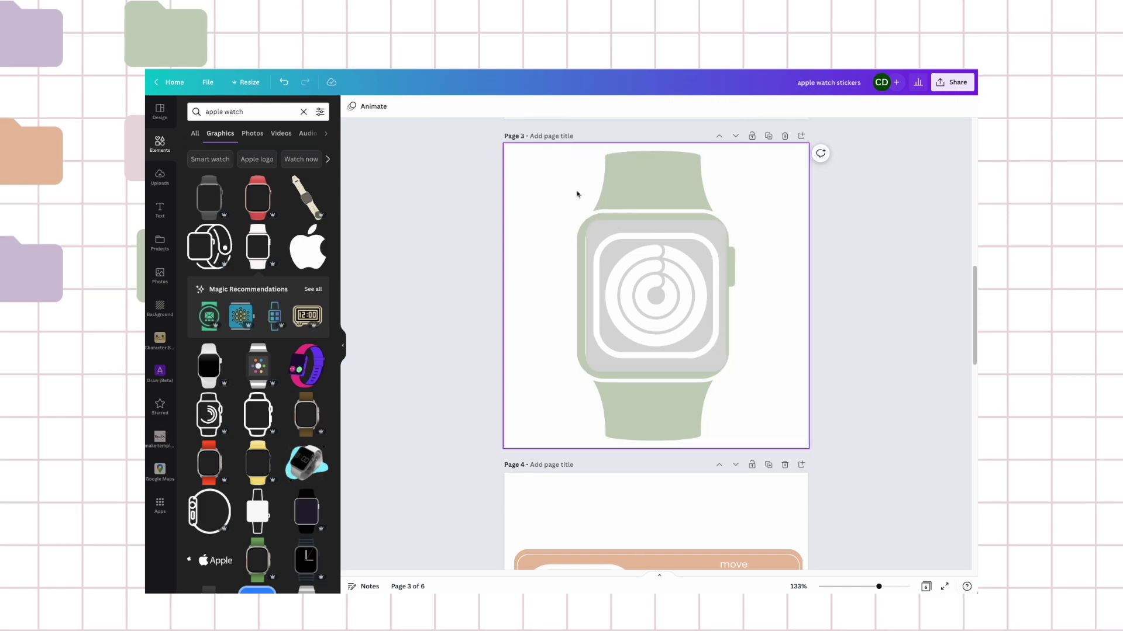
Nudge the sage watch slightly right and bring it forward in front of the screen
left_click(561, 202)
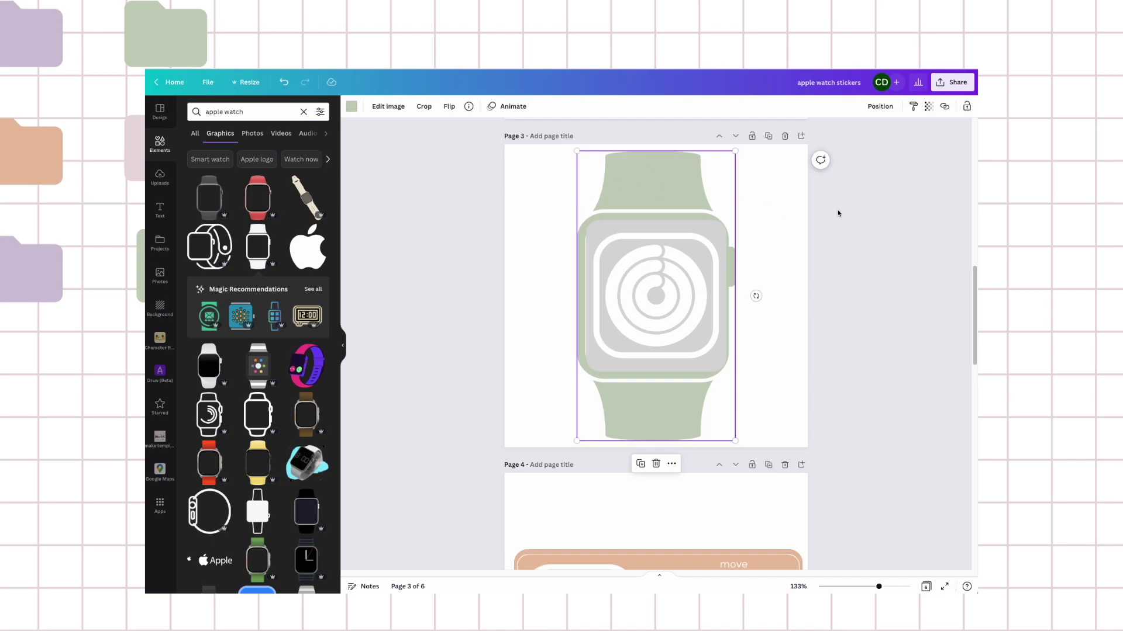
left_click_drag(772, 230, 679, 279)
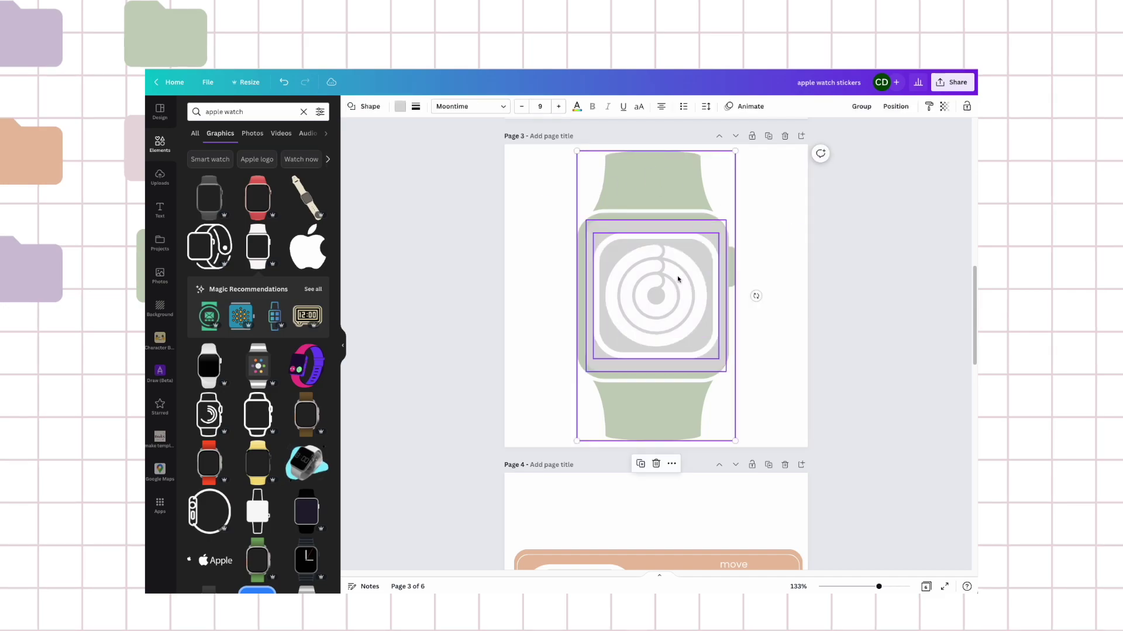
left_click(897, 111)
left_click(768, 349)
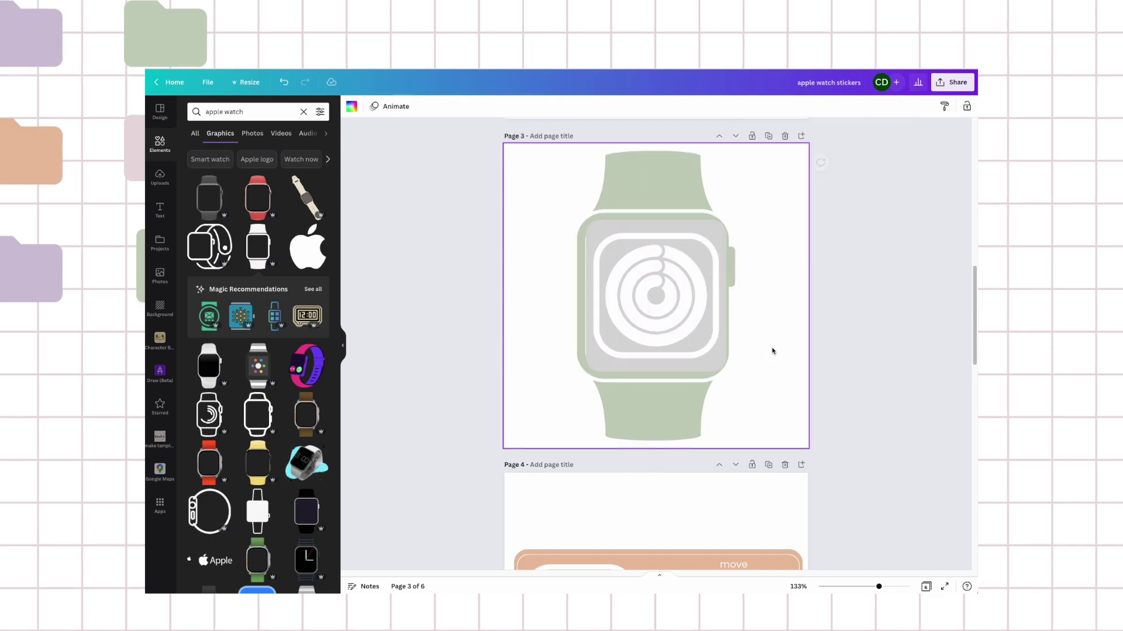
left_click_drag(683, 195, 686, 191)
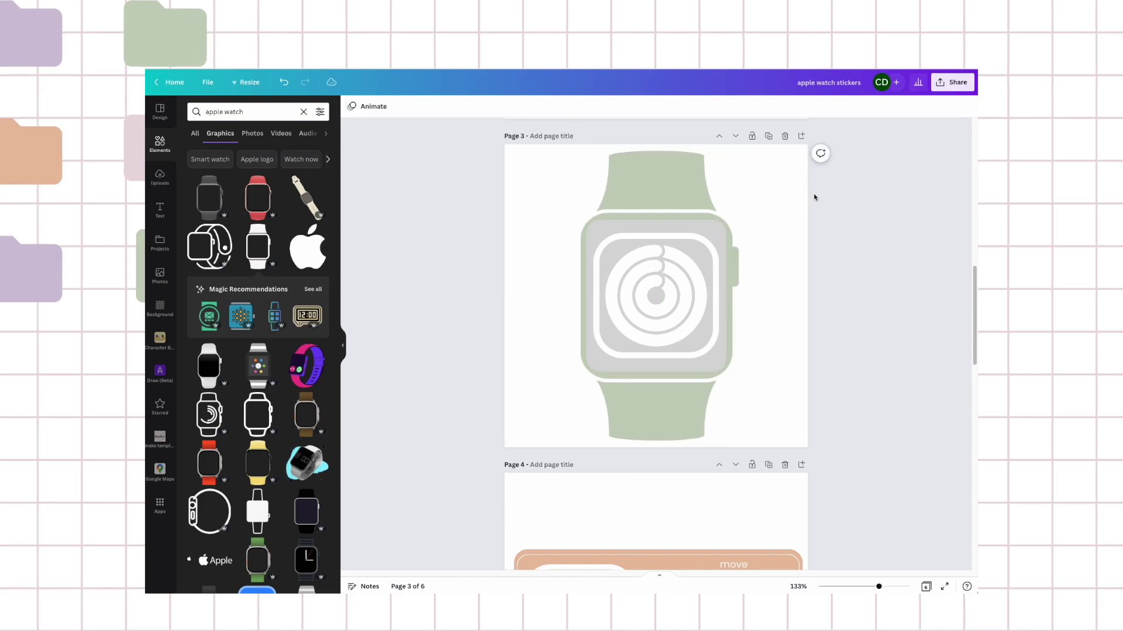
left_click(880, 106)
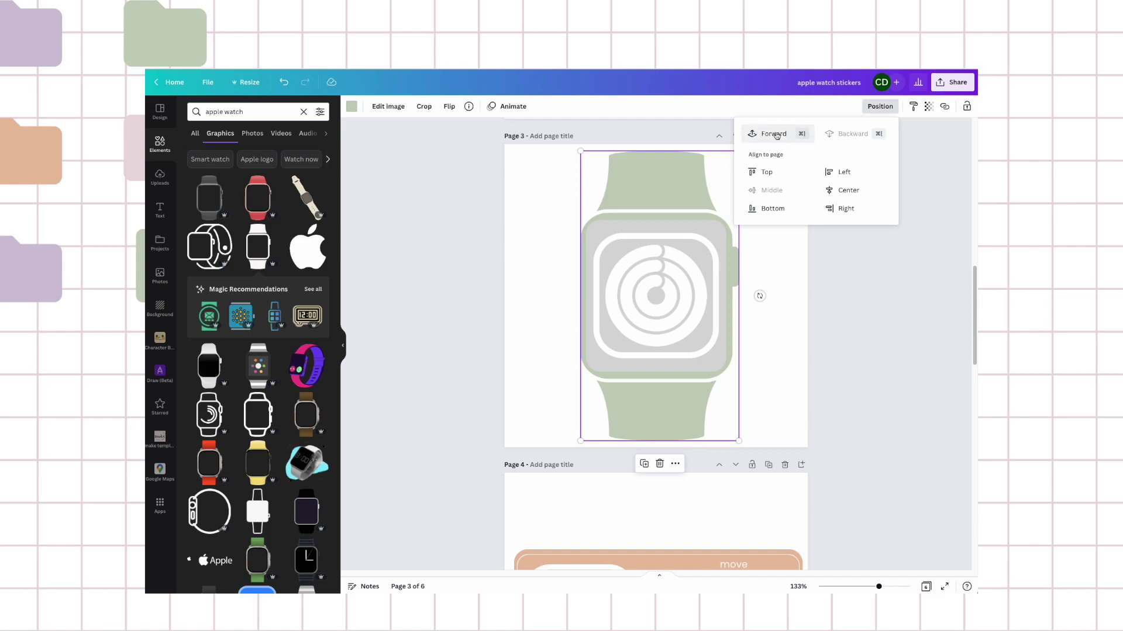
left_click(775, 134)
left_click(892, 383)
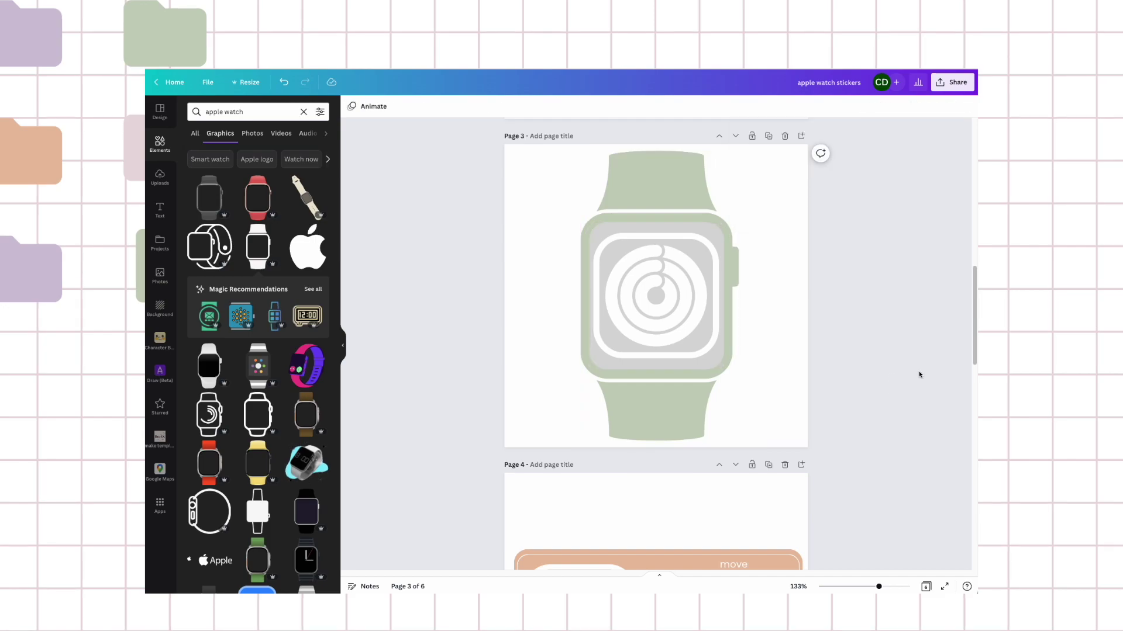
Scroll through the pages to check the finished sage watch-face sticker
scroll(919, 375, "down", 1)
scroll(912, 378, "up", 4)
scroll(909, 376, "down", 3)
left_click(677, 336)
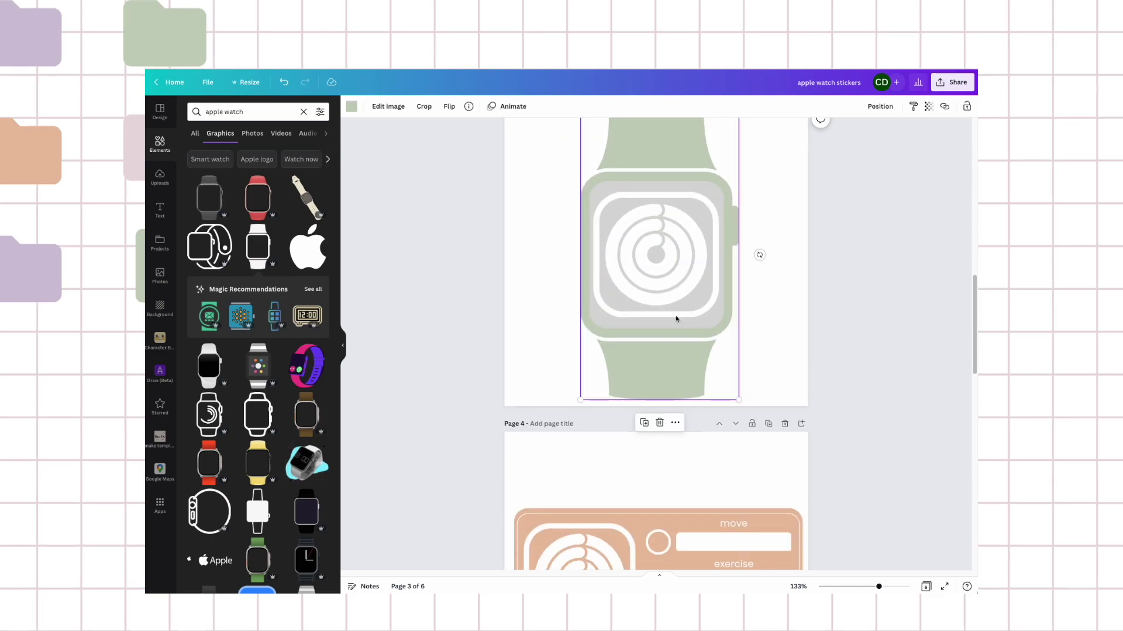
scroll(879, 348, "down", 5)
scroll(880, 347, "up", 5)
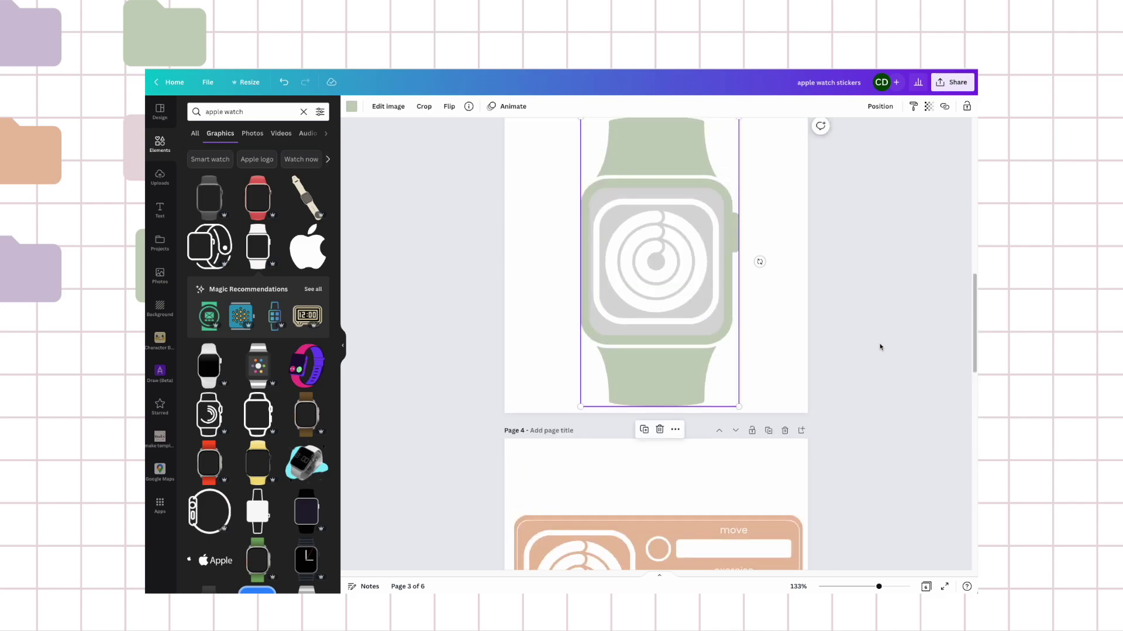
scroll(880, 347, "down", 5)
scroll(880, 346, "up", 8)
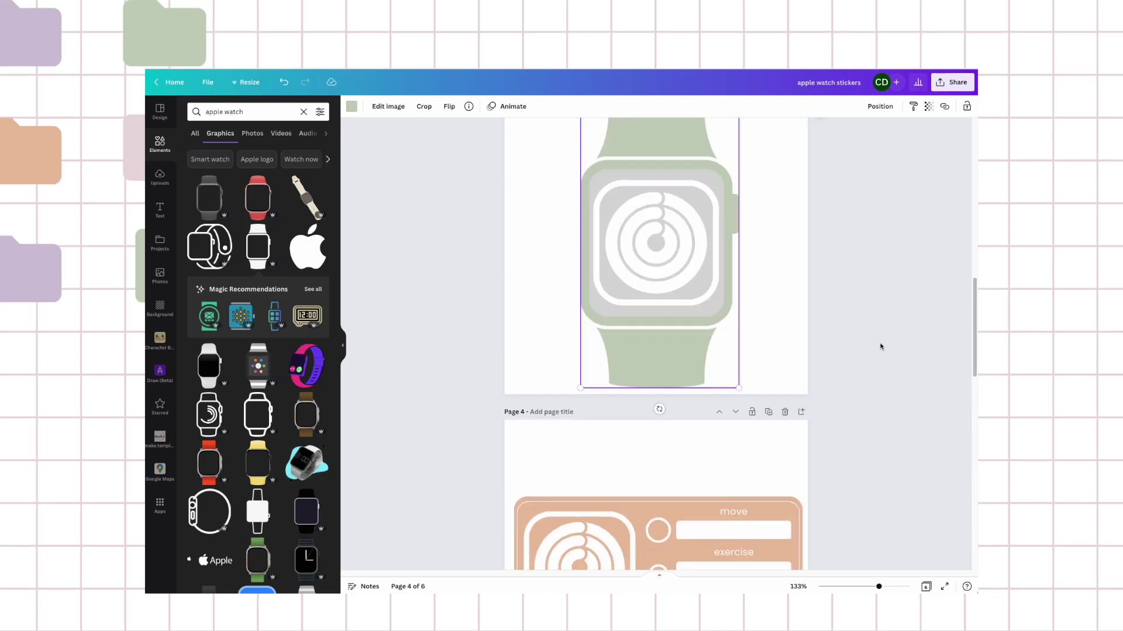
scroll(906, 342, "down", 5)
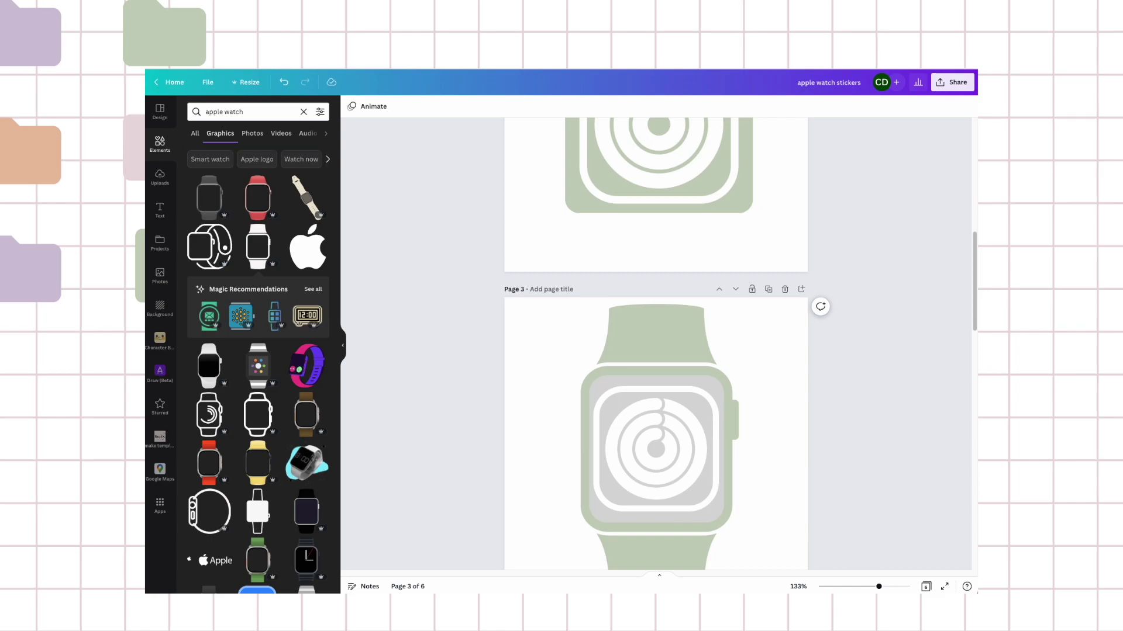
scroll(874, 245, "down", 5)
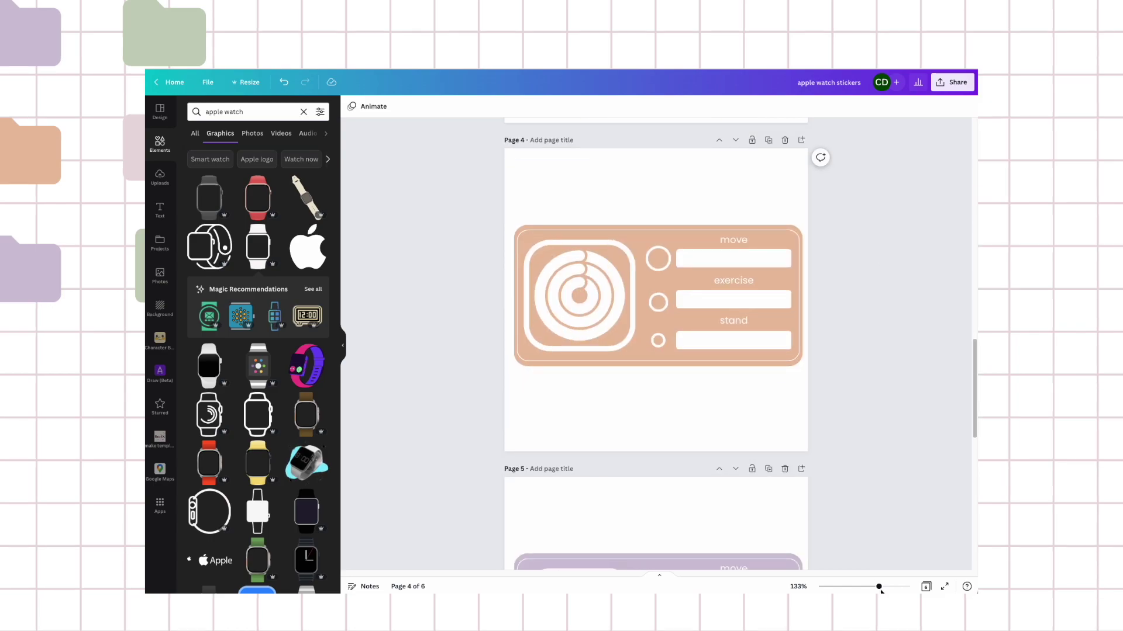
scroll(875, 461, "up", 5)
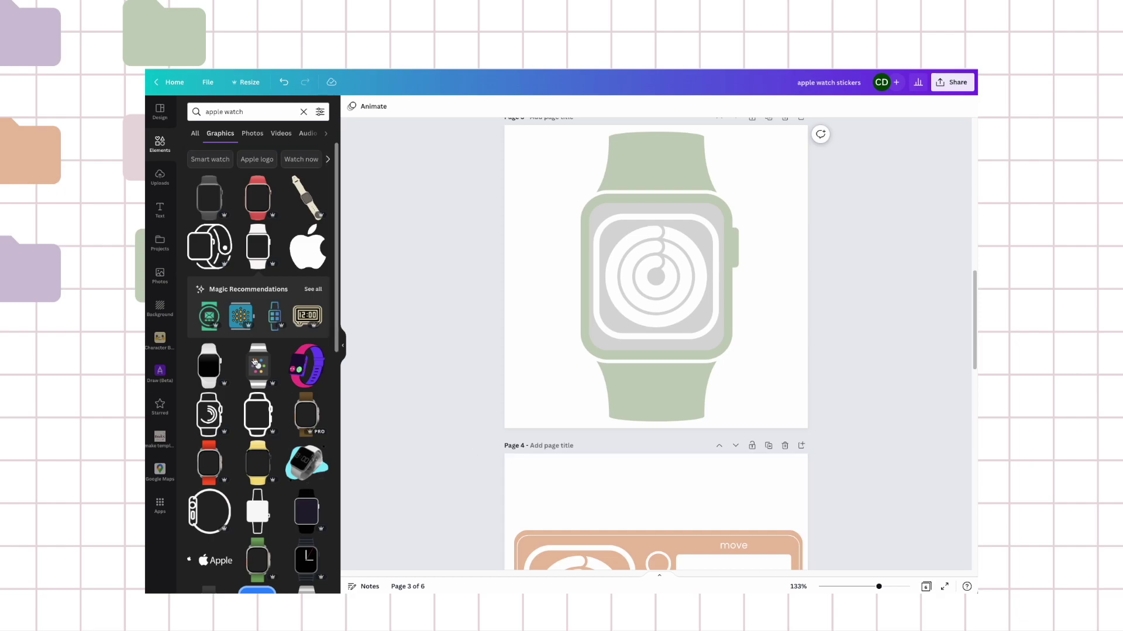
Search graphics for 'apple watch activity' from the suggestions
left_click(275, 114)
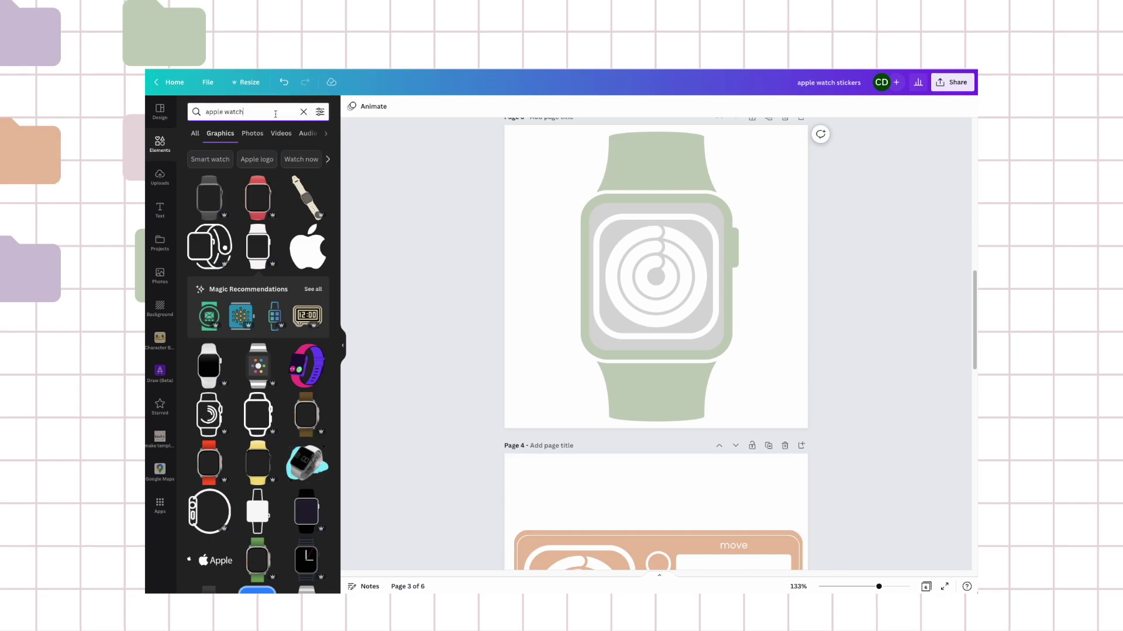
key("BackSpace")
key("BackSpace")
key("BackSpace")
key("BackSpace")
key("BackSpace")
key("BackSpace")
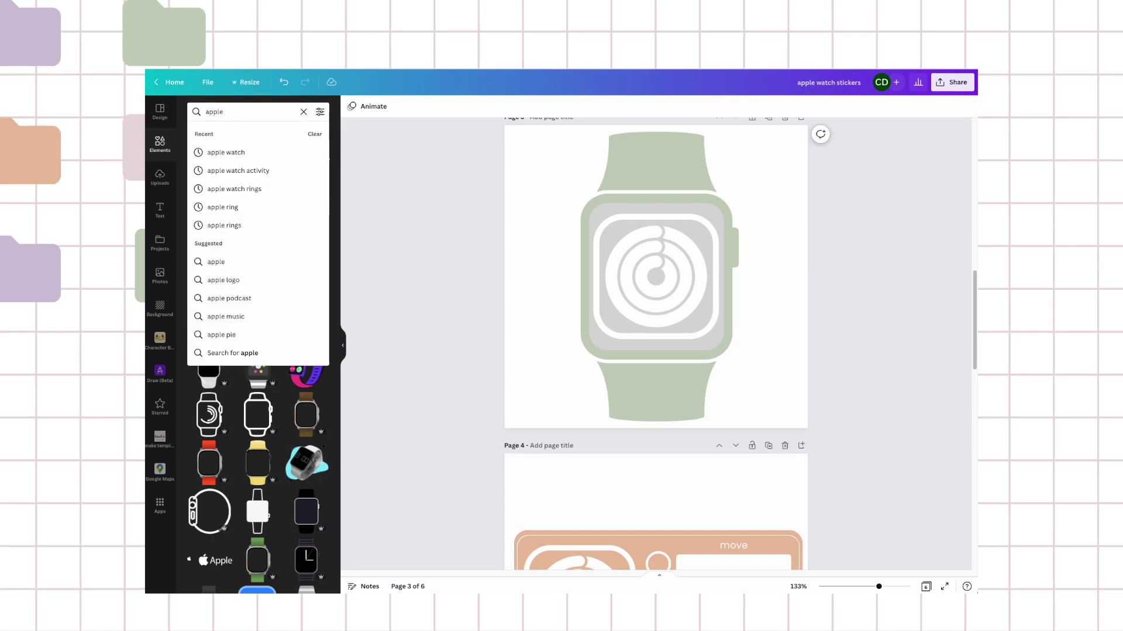
left_click(245, 172)
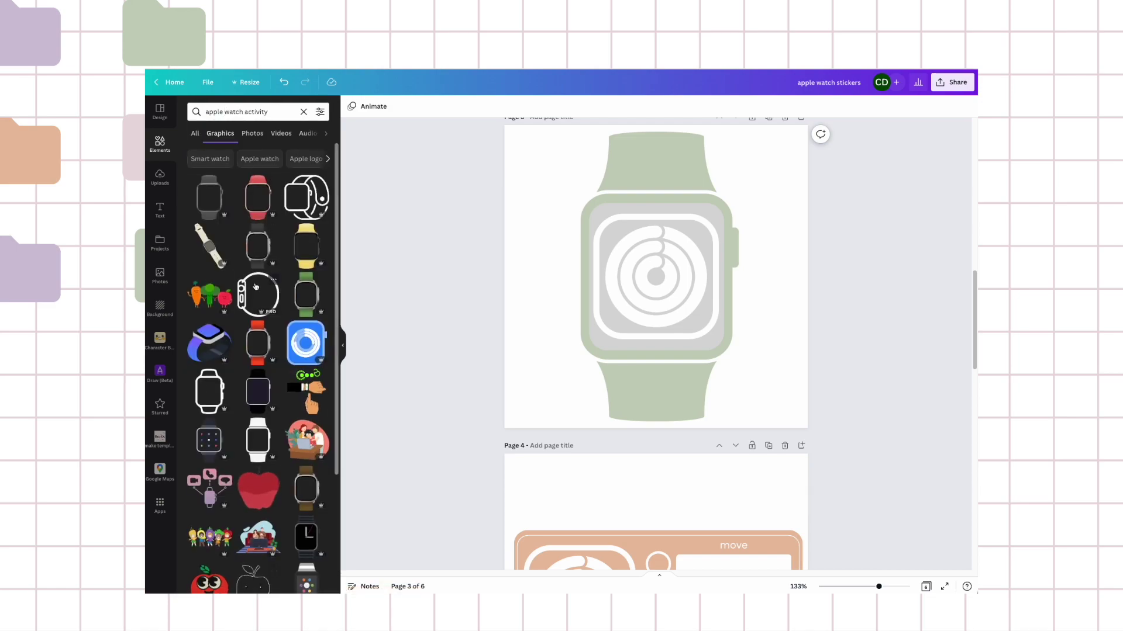
scroll(255, 273, "down", 3)
scroll(256, 273, "up", 3)
Change the graphics search to 'apple activity', then 'apple activity ring'
left_click(246, 112)
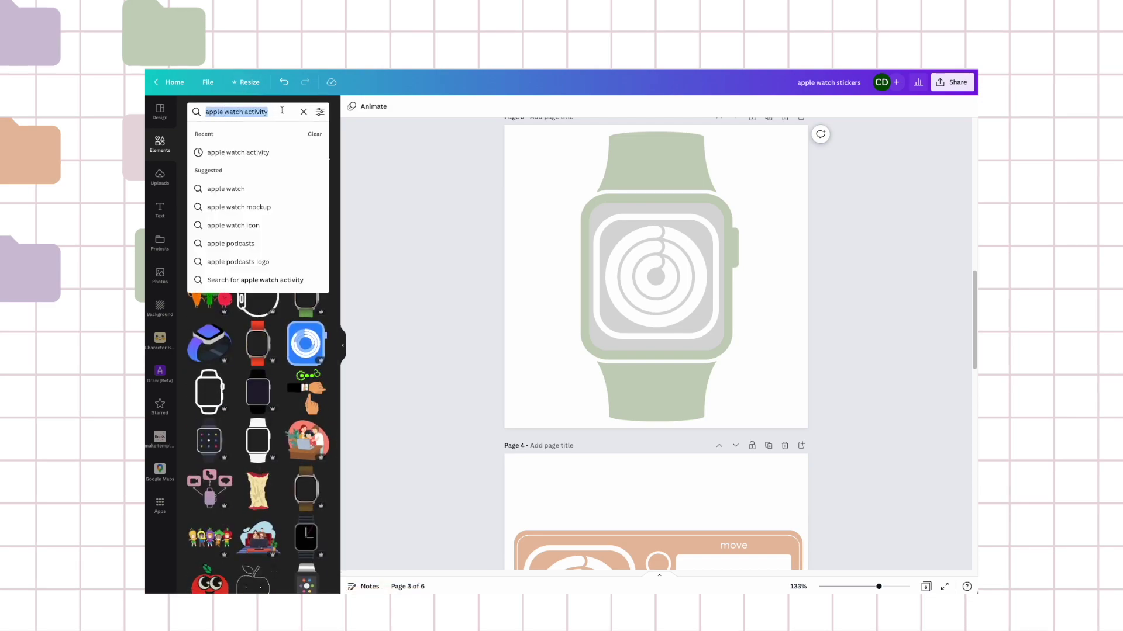
type("apple")
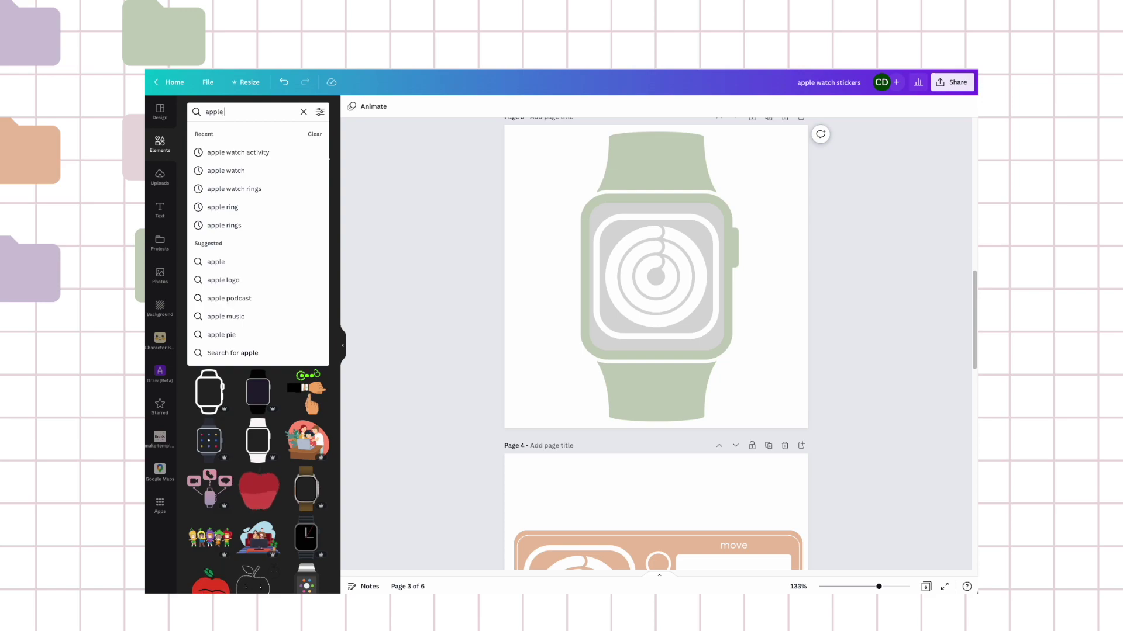
type(" activity")
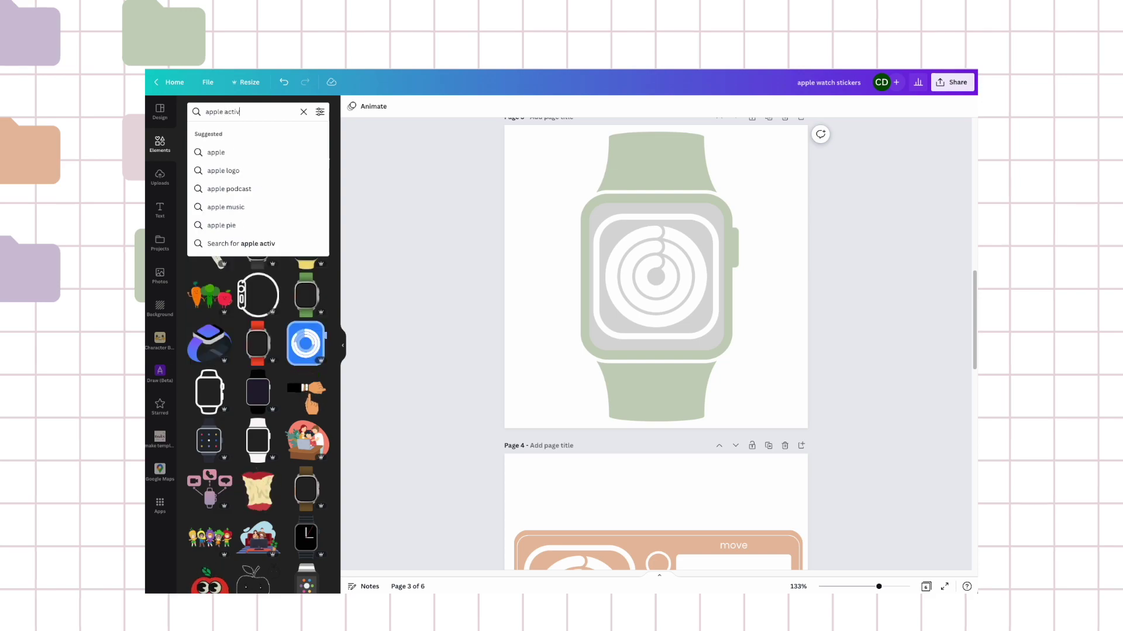
key("Return")
left_click(270, 112)
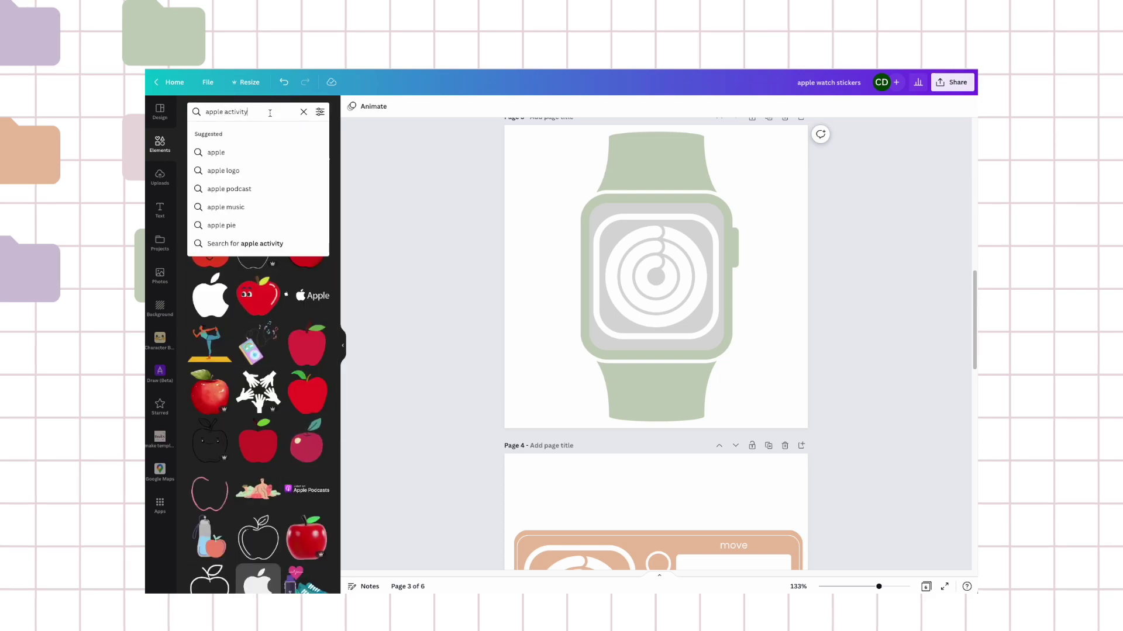
type("ring")
key("Return")
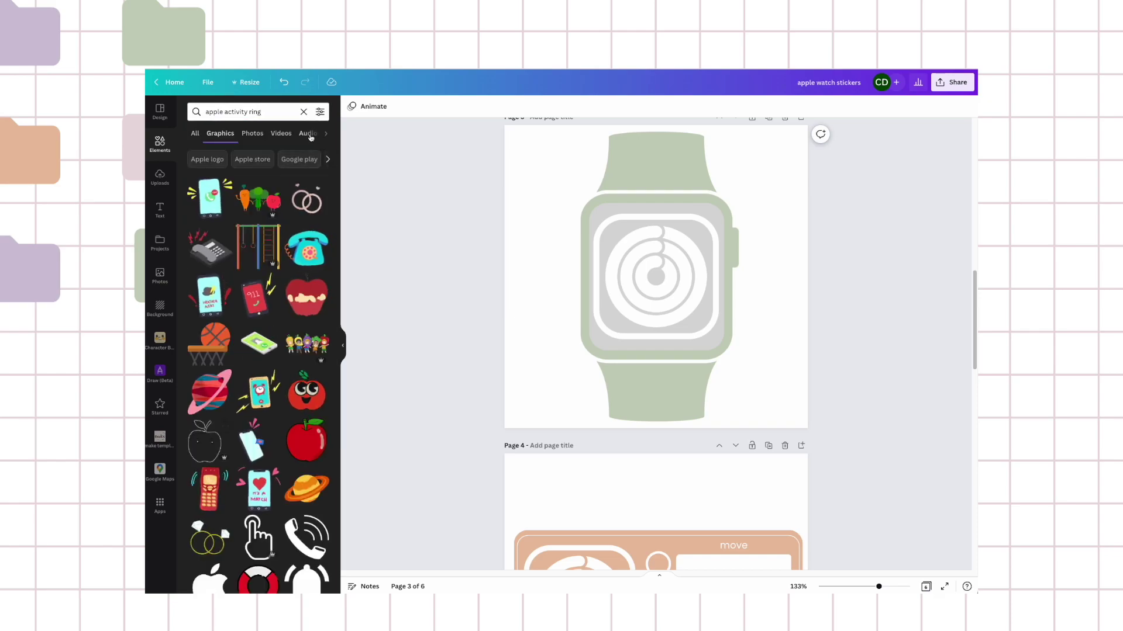
scroll(298, 116, "down", 10)
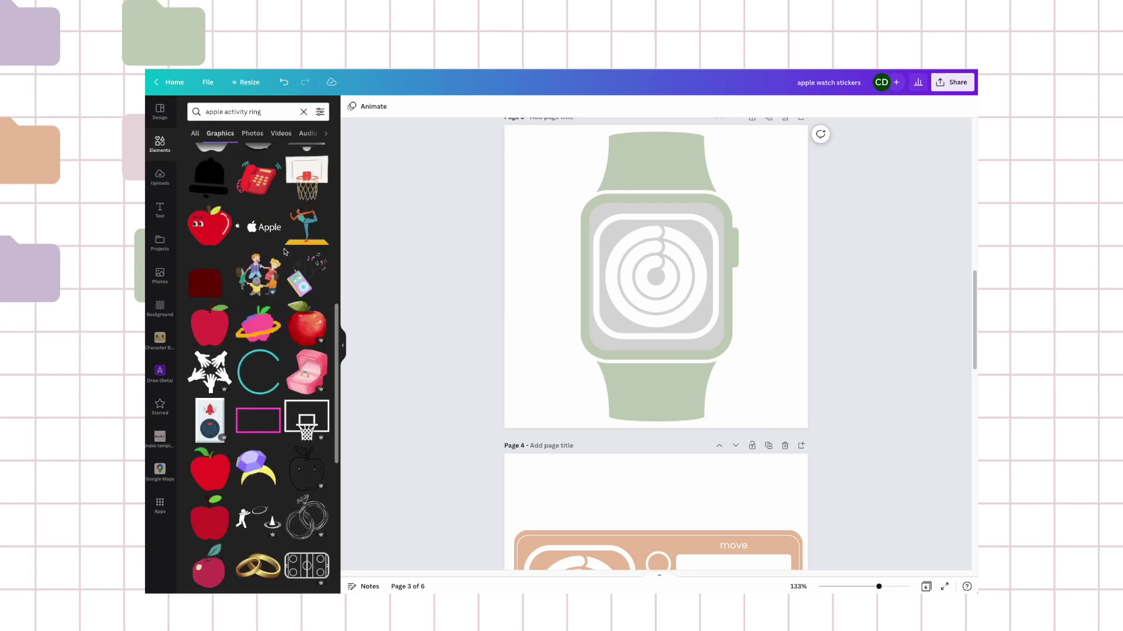
Replace the search with 'activity rings' and browse the results
triple_click(259, 111)
type("ac")
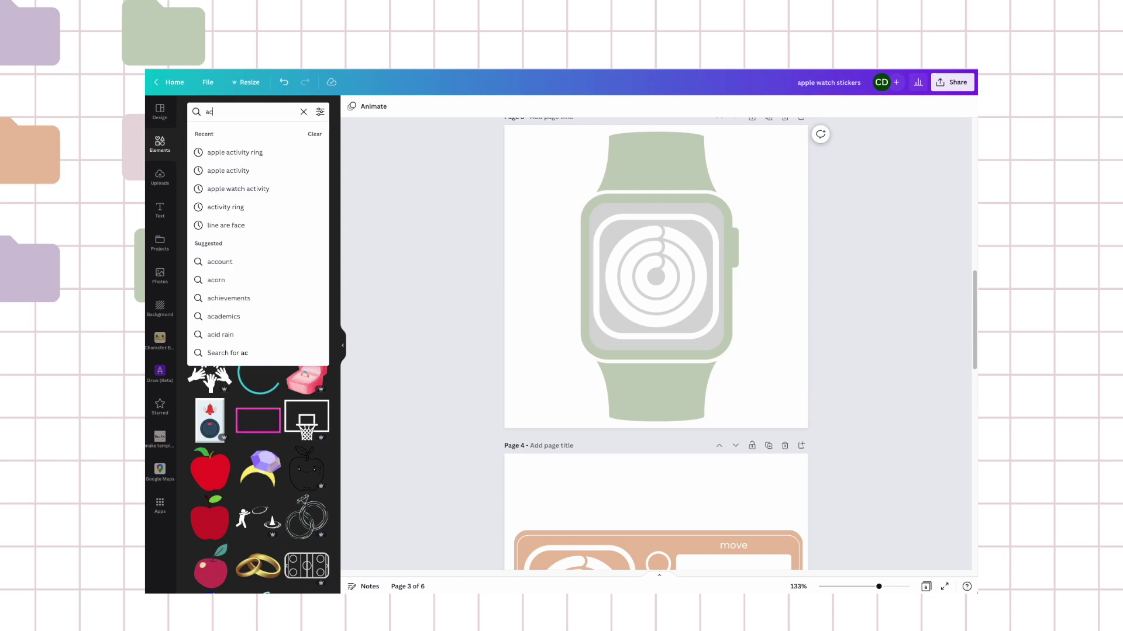
type("tivity rings")
key("Return")
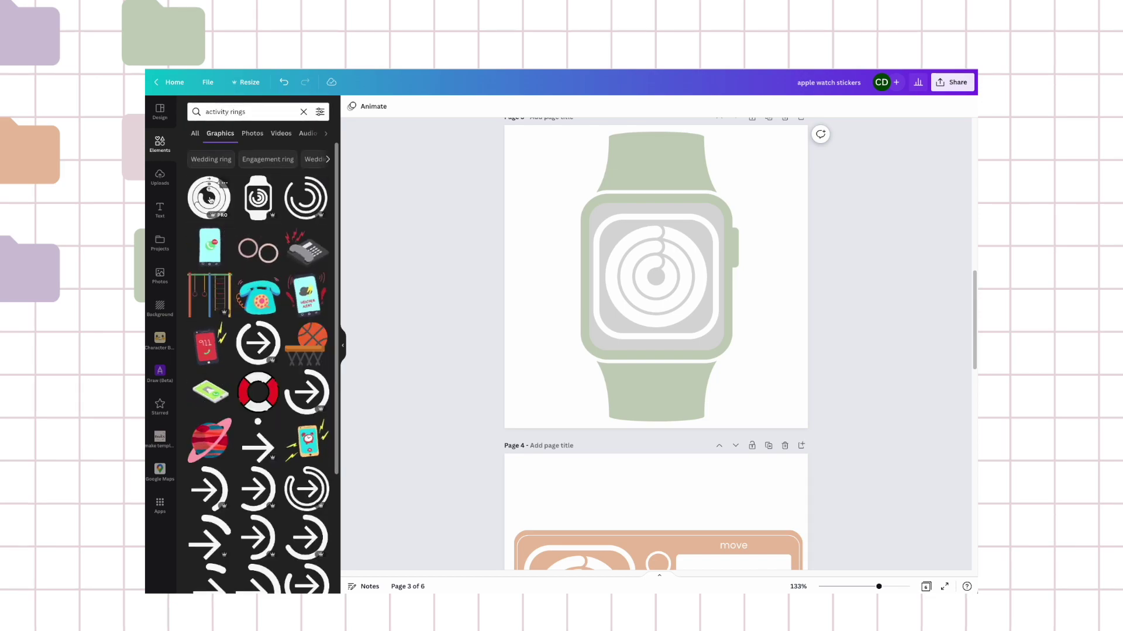
scroll(725, 236, "down", 13)
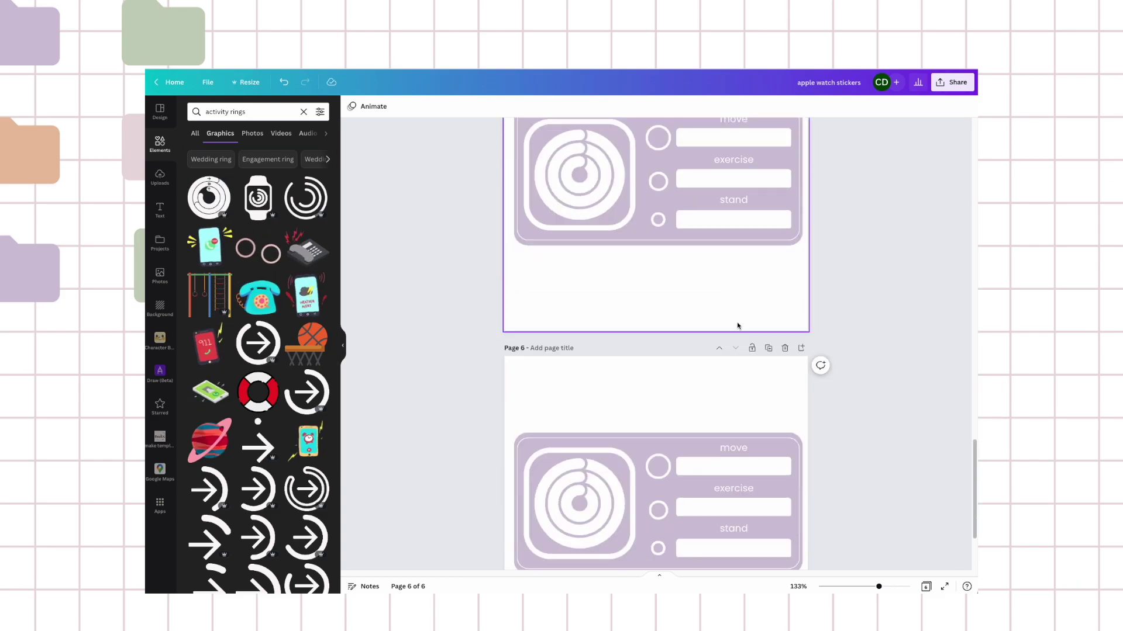
Swap page 6's old square ring icon for the first activity-rings graphic, recoloured white, on the card's left
scroll(741, 426, "down", 2)
left_click(579, 371)
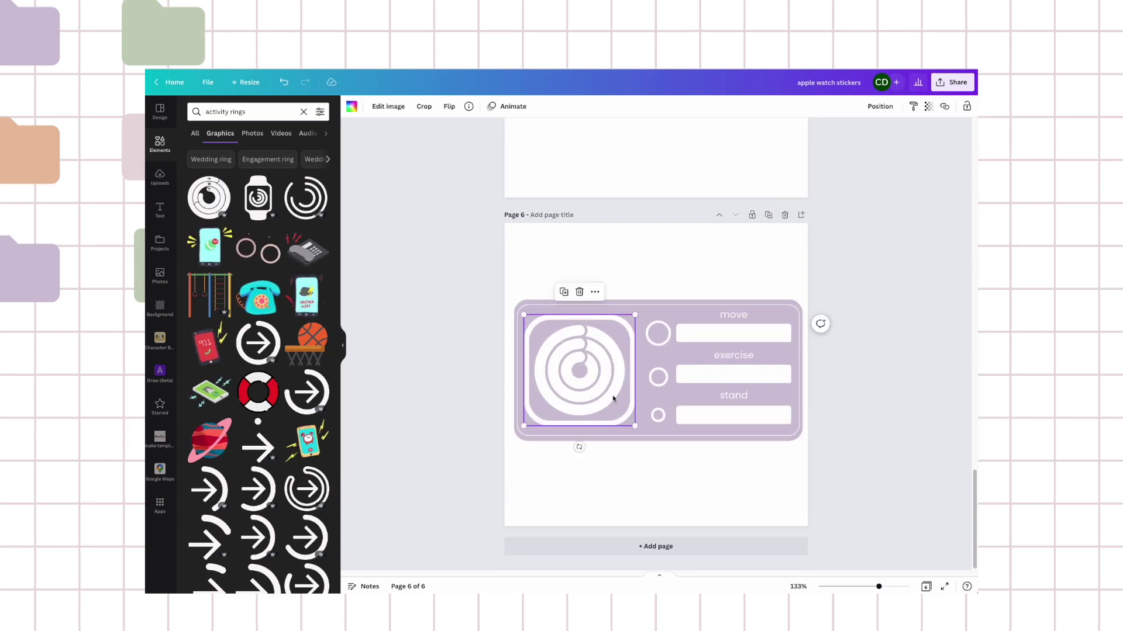
key("Delete")
left_click(209, 197)
left_click_drag(685, 386, 608, 386)
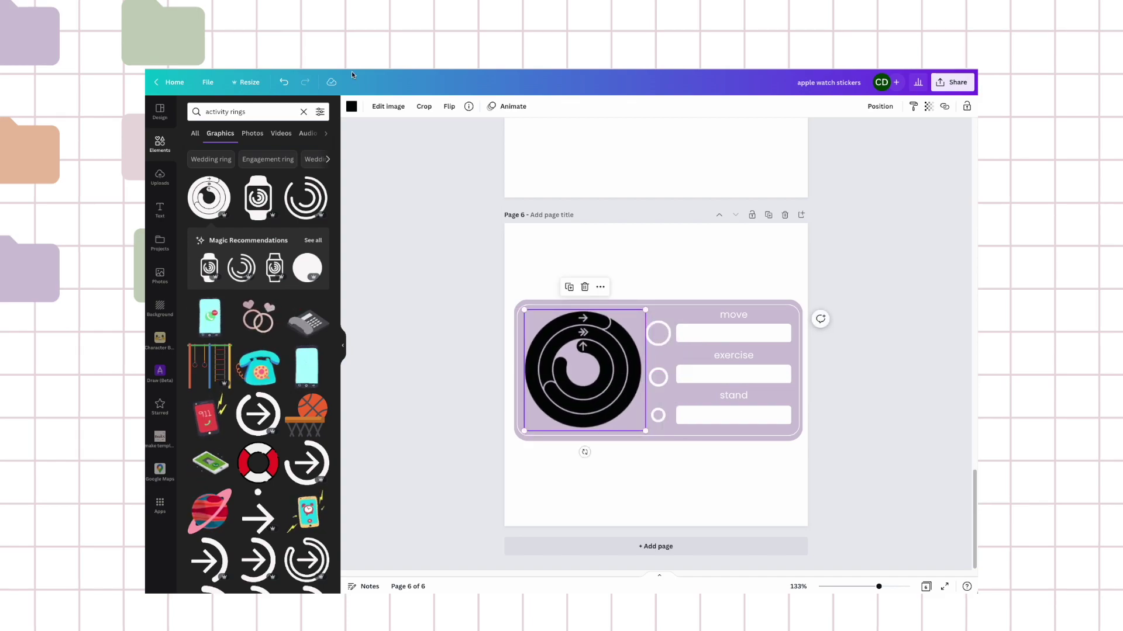
left_click(351, 107)
left_click(226, 183)
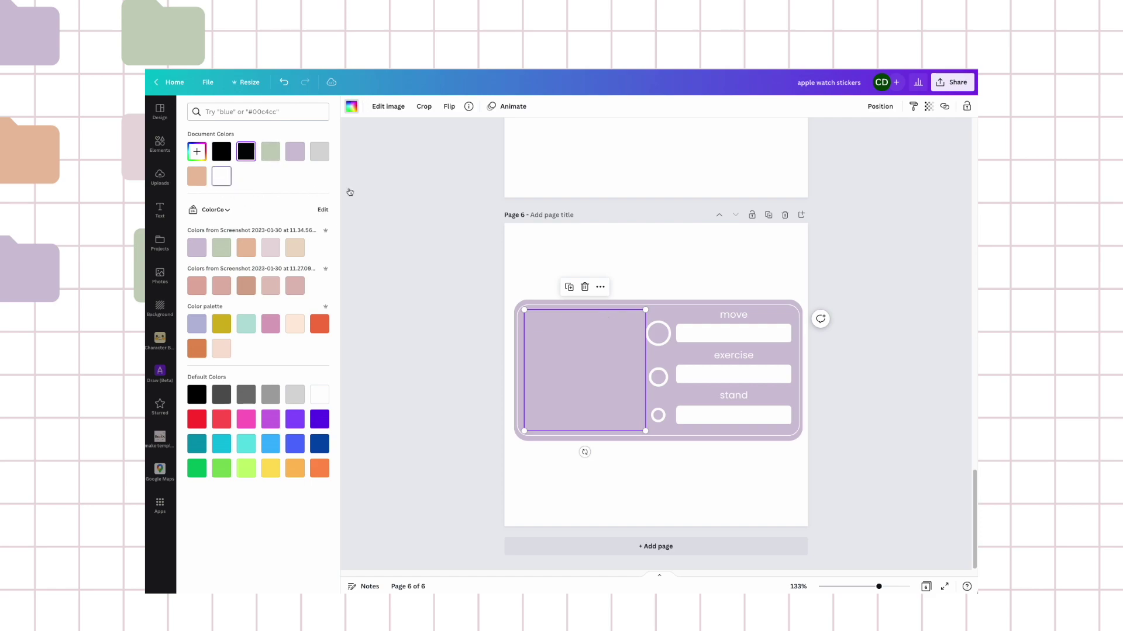
left_click(908, 341)
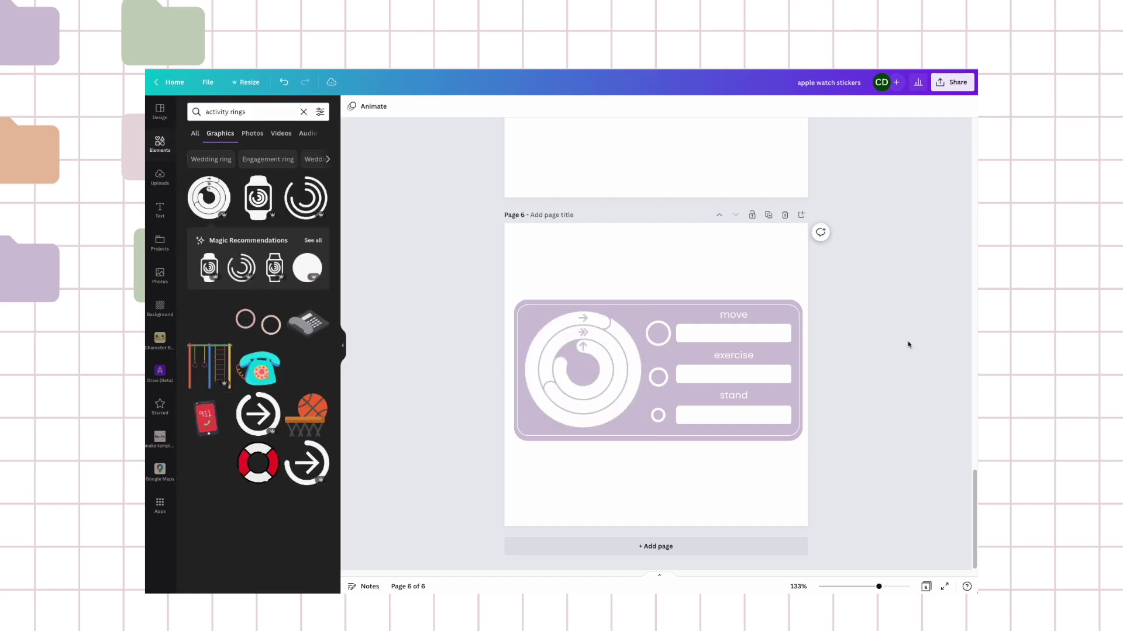
scroll(908, 343, "up", 3)
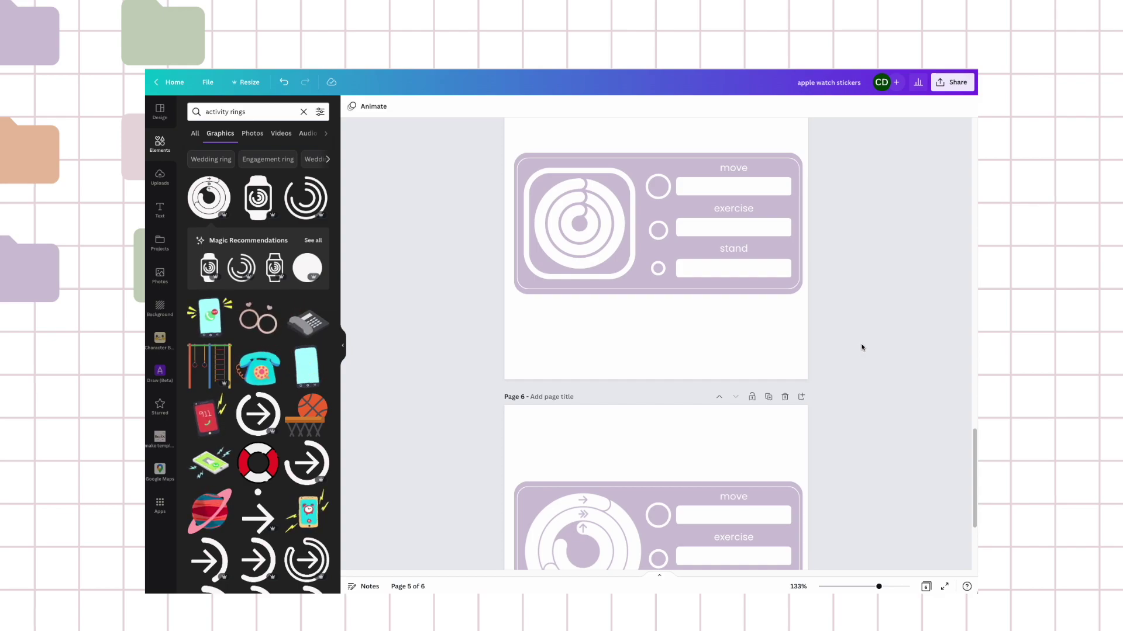
Replace page 5's old ring icon with the white activity-rings graphic on the card's left
left_click(574, 204)
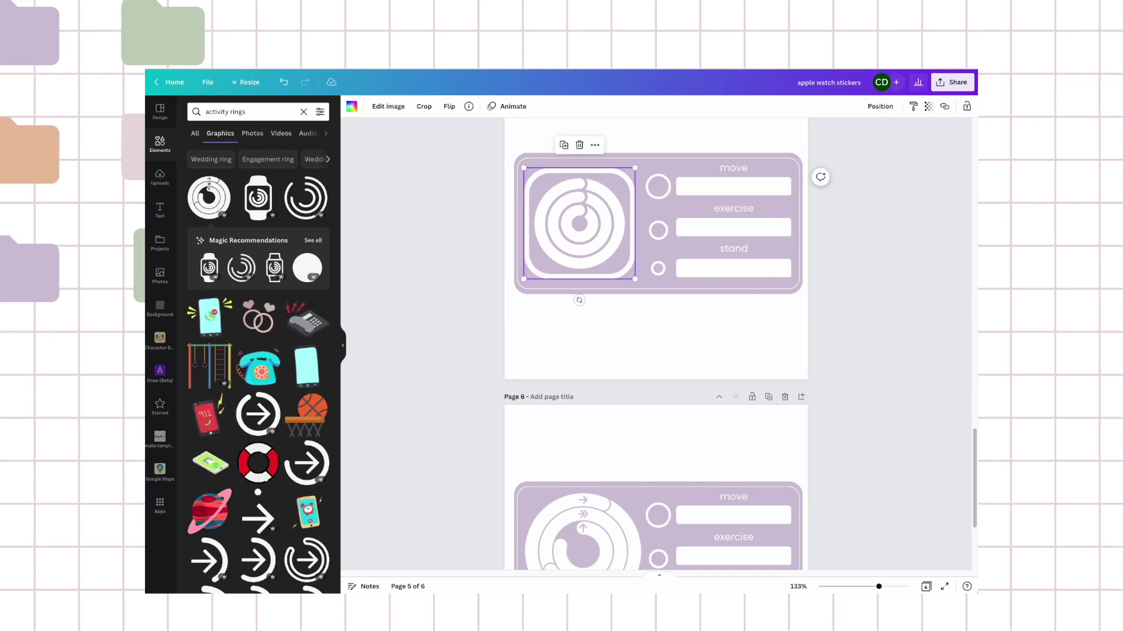
key("Delete")
left_click(208, 197)
left_click_drag(633, 218, 563, 212)
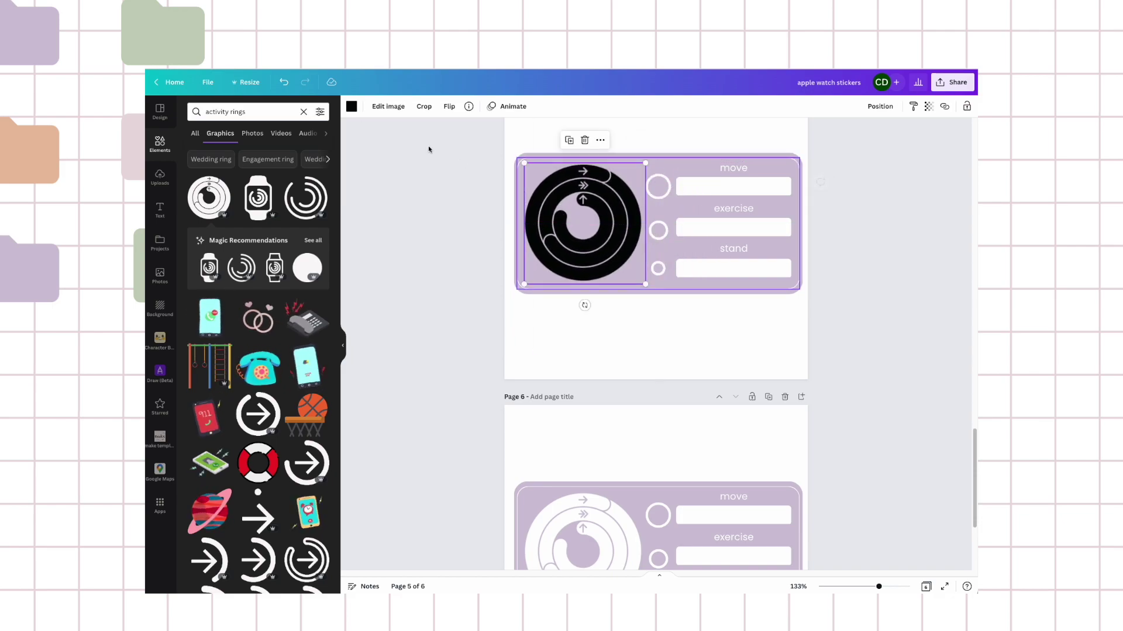
left_click(351, 106)
left_click(221, 176)
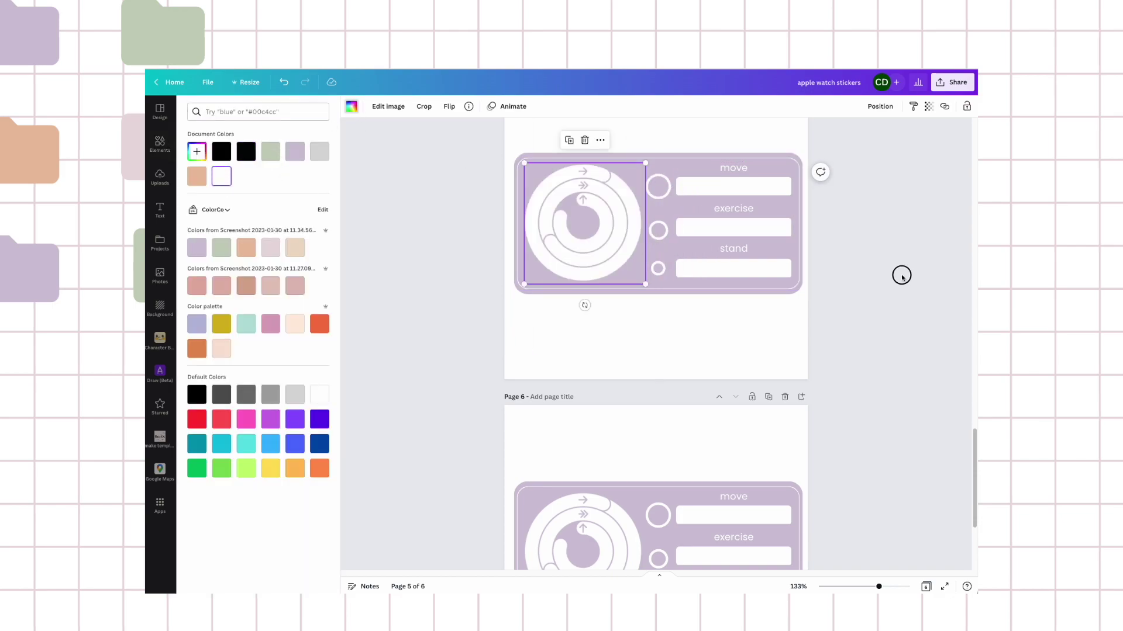
left_click(903, 275)
Replace page 4's old ring icon with the white activity-rings graphic on the peach card's left
scroll(903, 278, "down", 3)
scroll(904, 278, "up", 8)
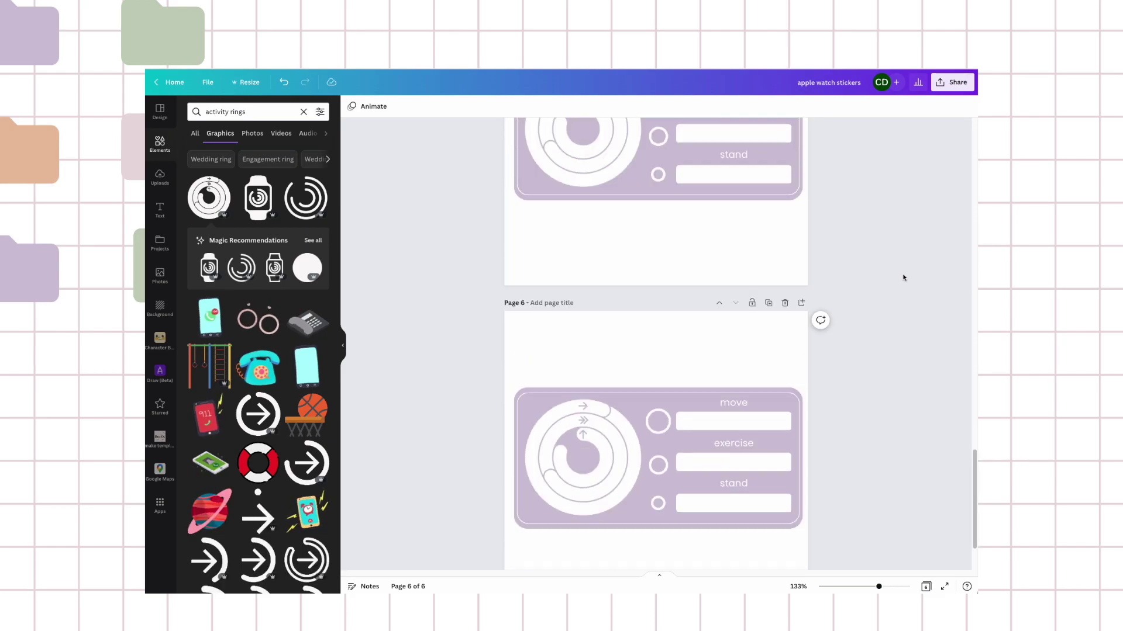
scroll(902, 277, "down", 5)
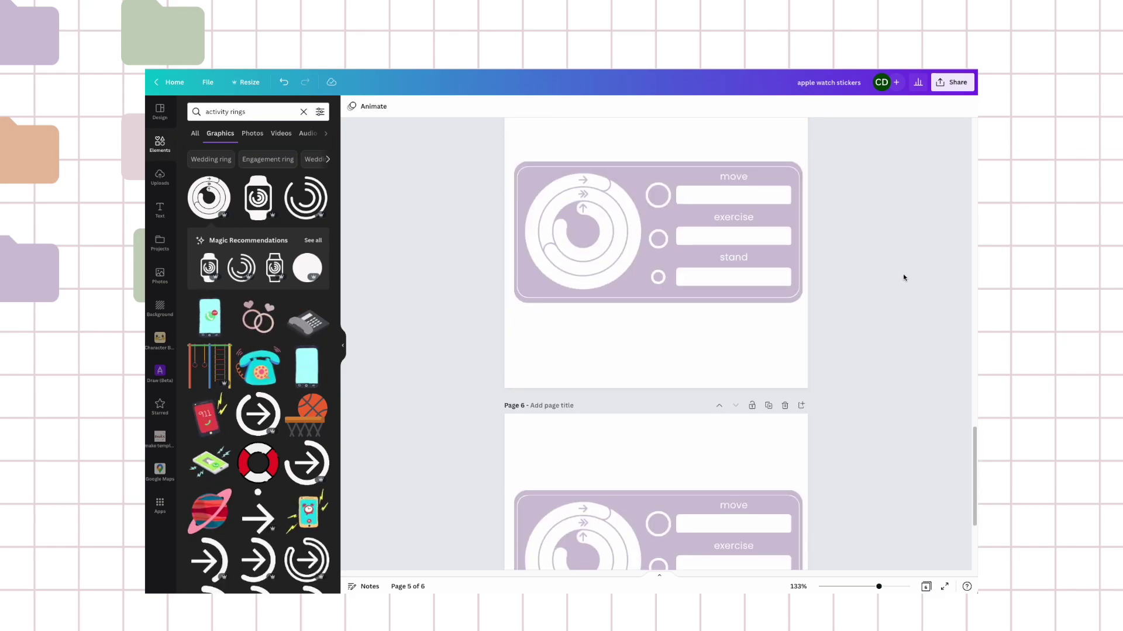
scroll(903, 277, "up", 6)
left_click(573, 281)
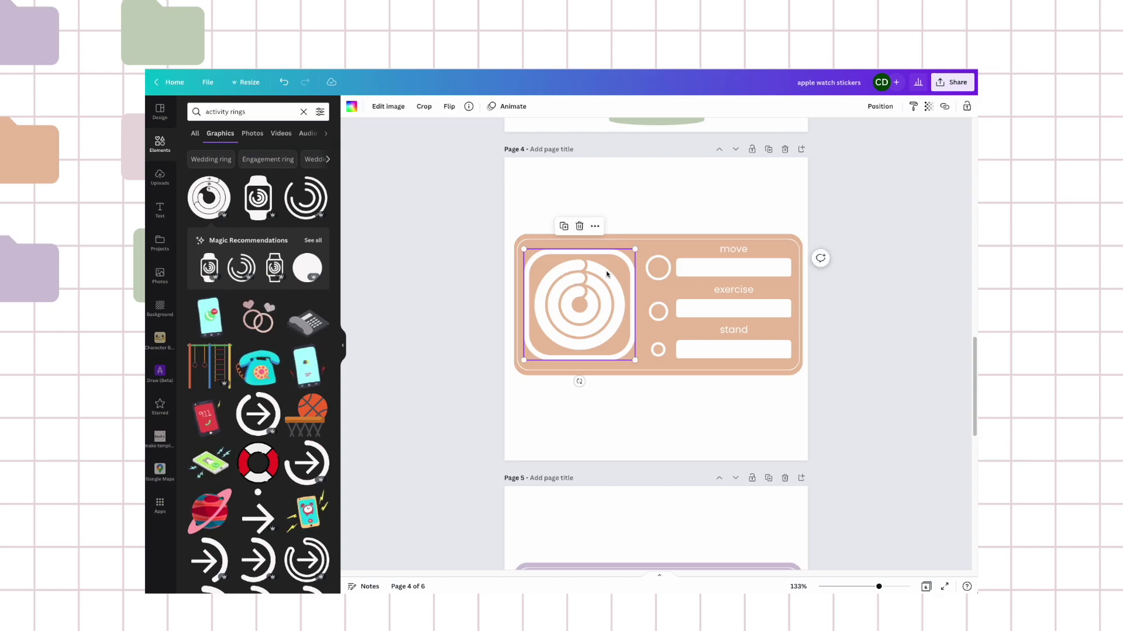
key("Delete")
left_click(231, 198)
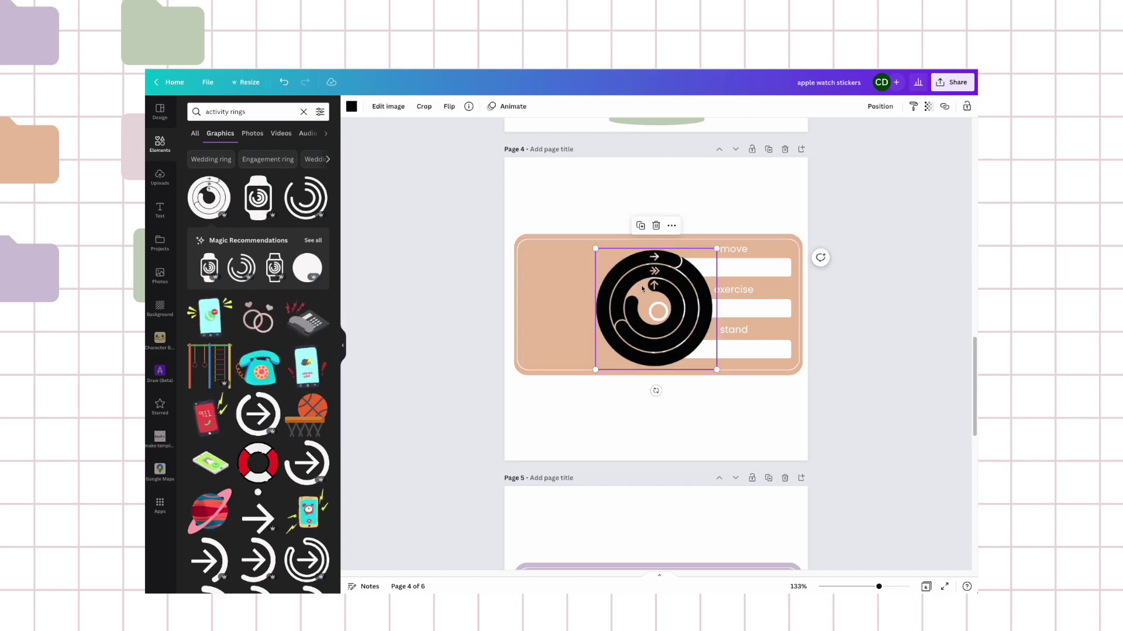
left_click_drag(656, 306, 607, 293)
left_click(352, 106)
left_click(221, 176)
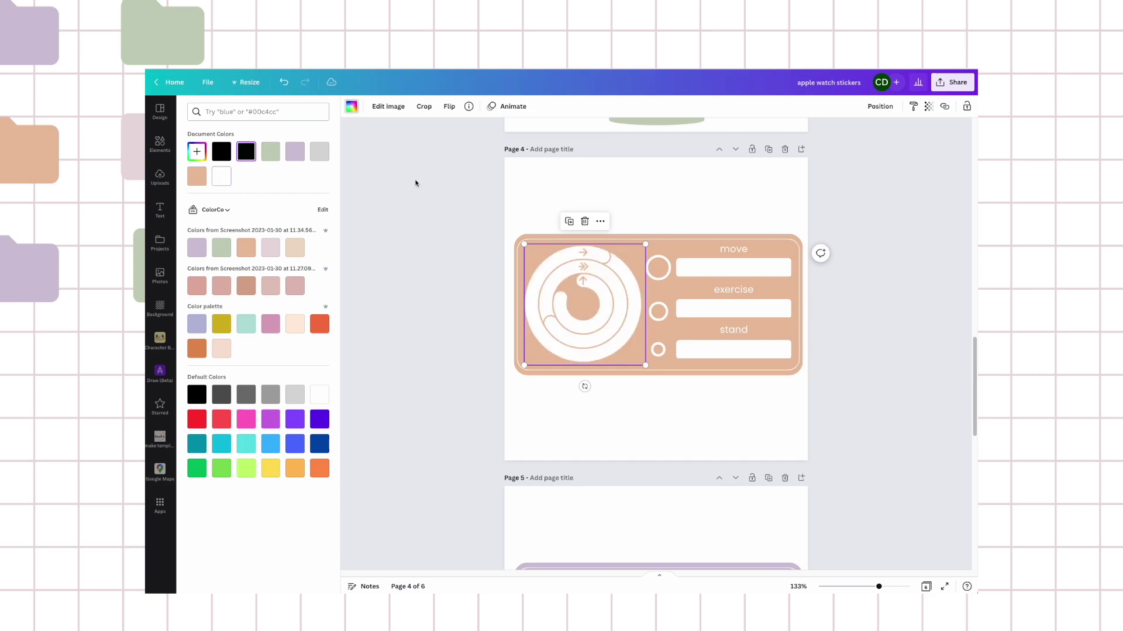
left_click(861, 229)
scroll(860, 231, "up", 5)
Zoom out and switch to Grid view to see all six sticker pages as thumbnails
left_click(679, 205)
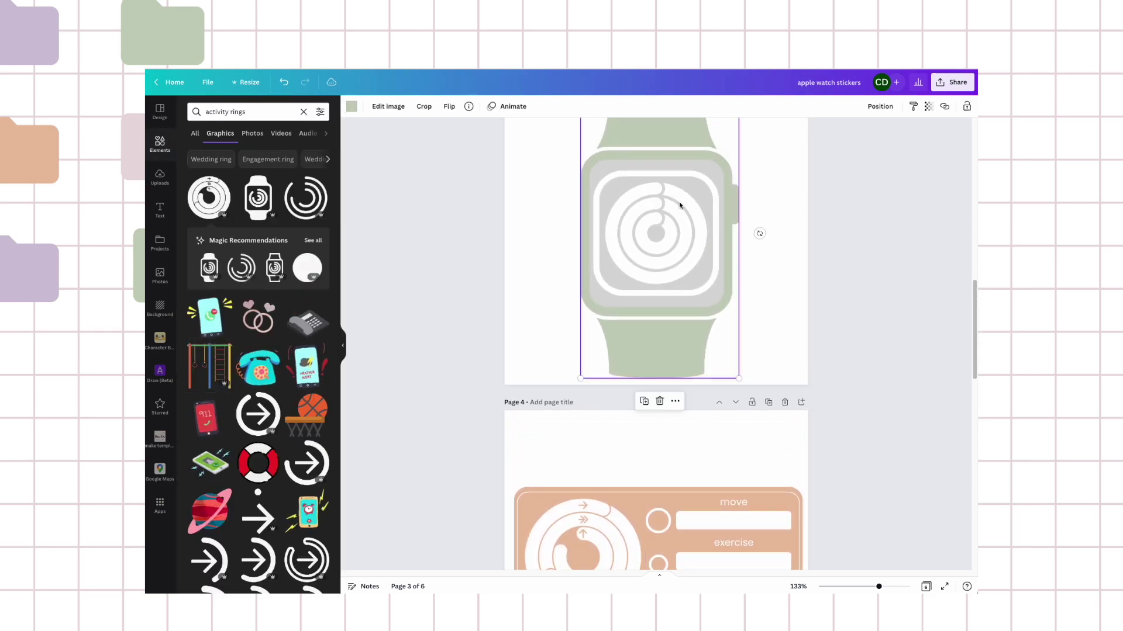
left_click(876, 230)
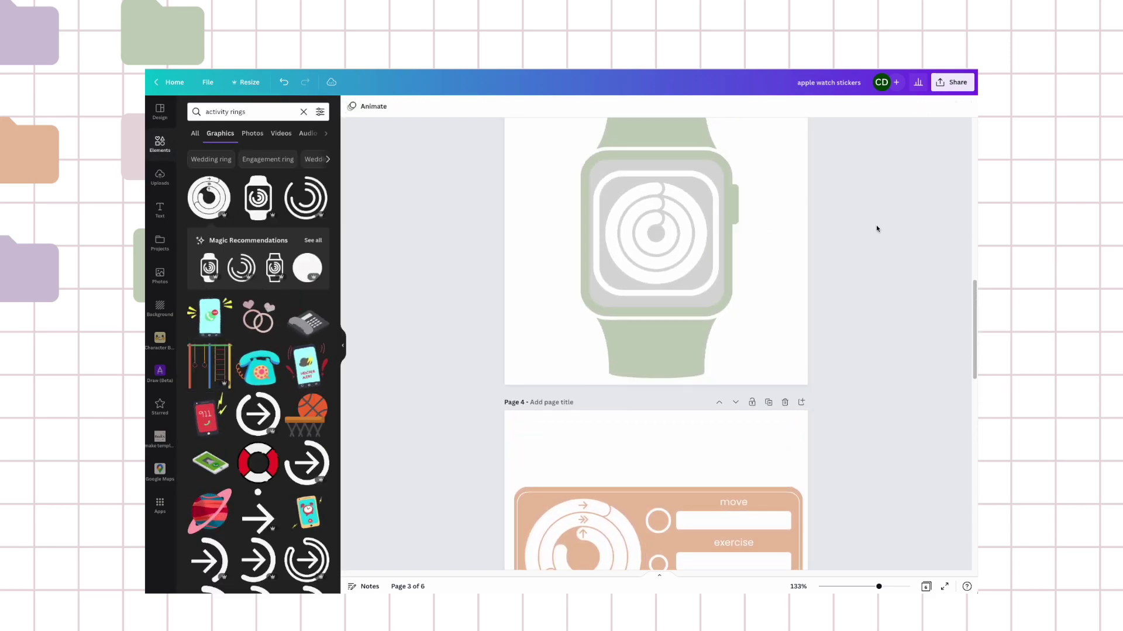
scroll(877, 228, "up", 5)
scroll(880, 231, "down", 5)
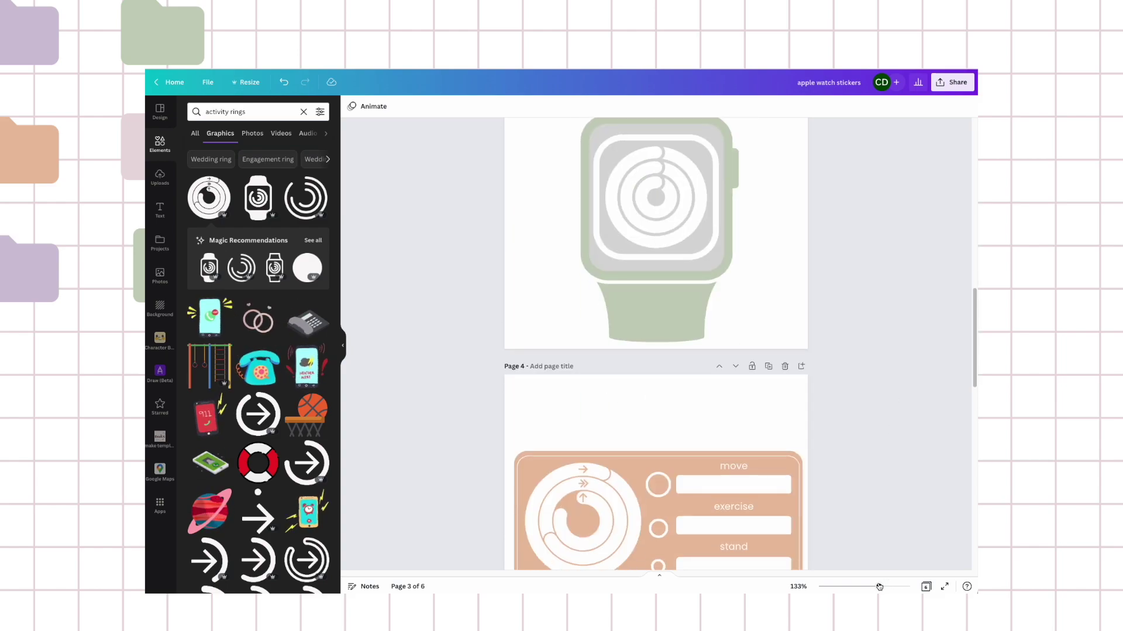
left_click_drag(878, 586, 867, 587)
scroll(852, 461, "down", 5)
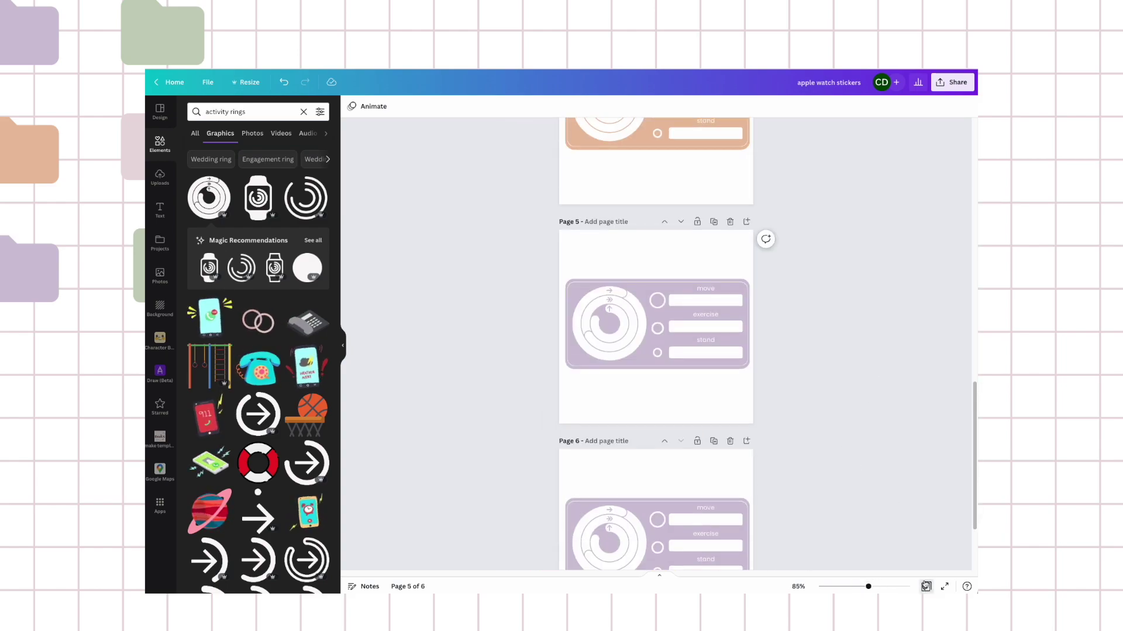
left_click(926, 587)
left_click(339, 279)
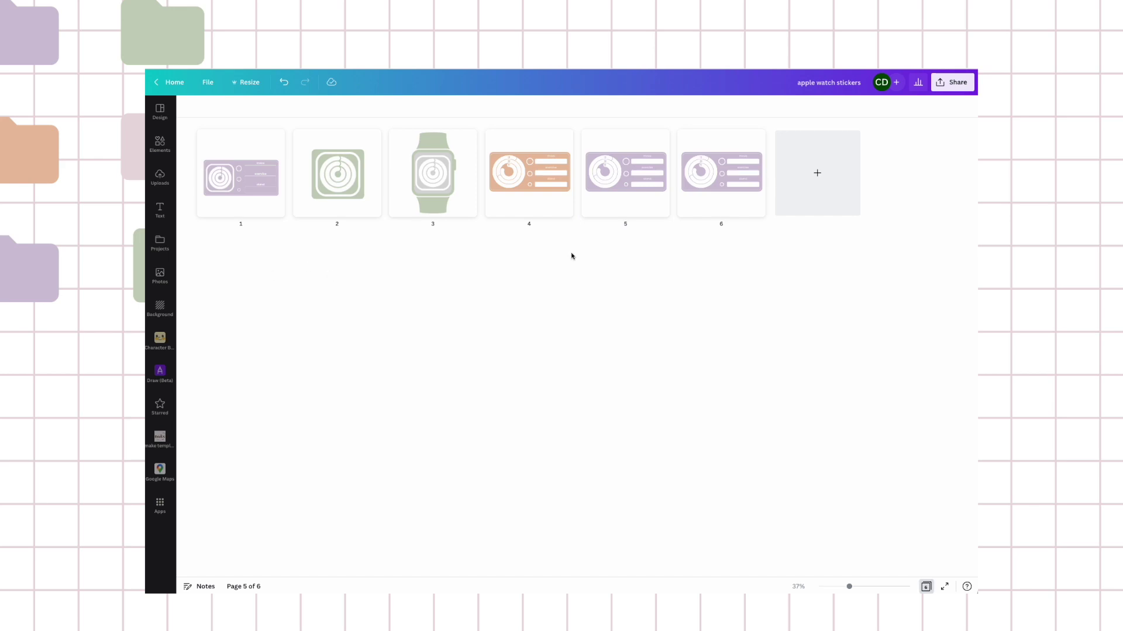